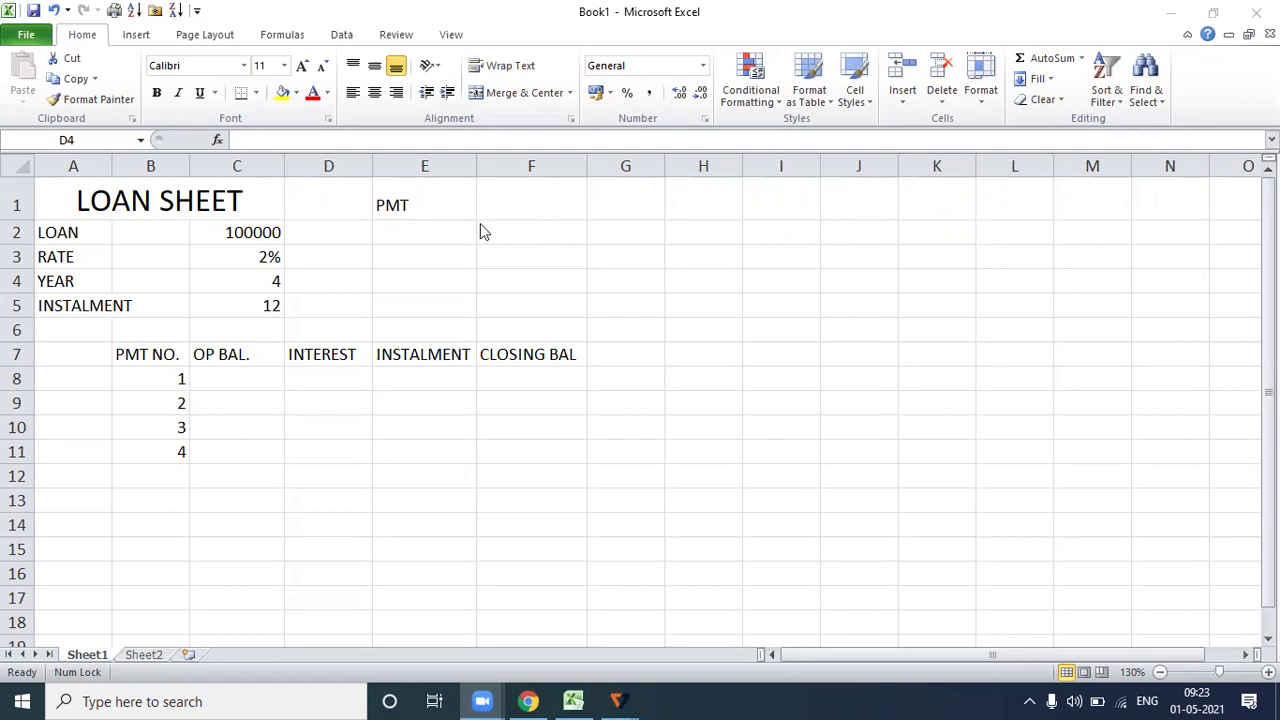
Calculate the loan payment in E2 under PMT with the formula =PMT(C3,C4,-C2).
click(398, 228)
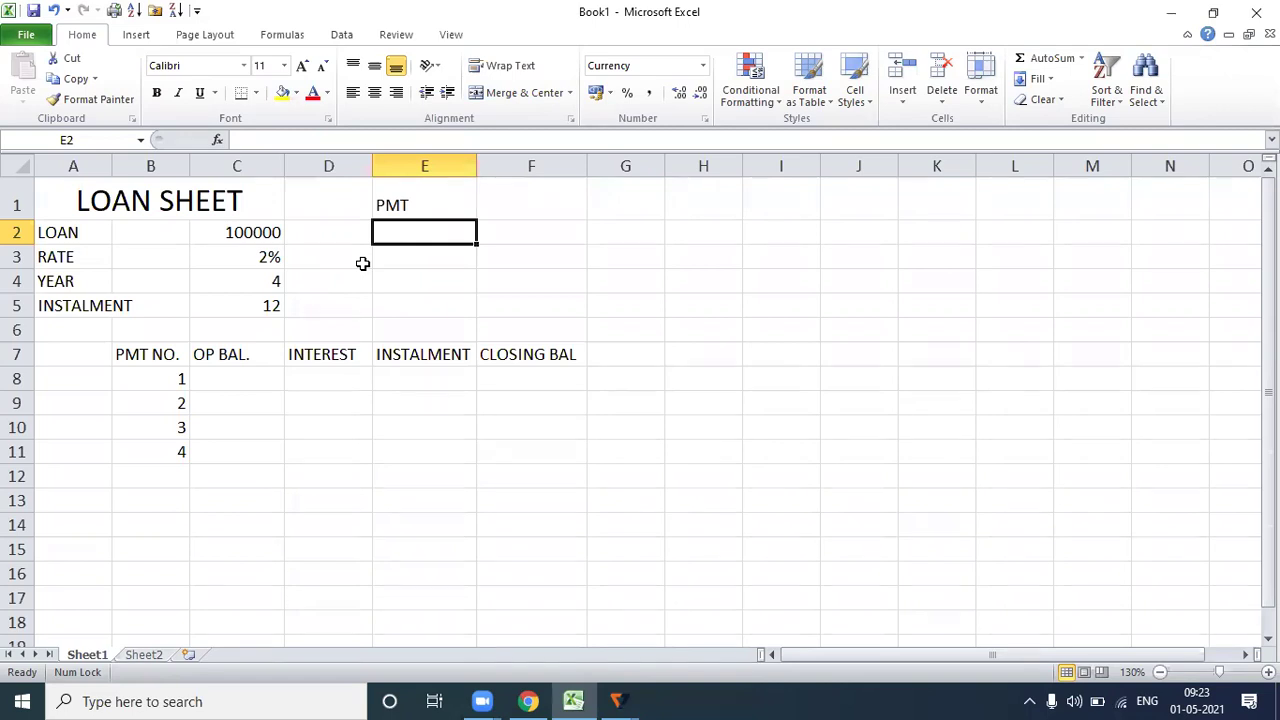
text(=PMT()
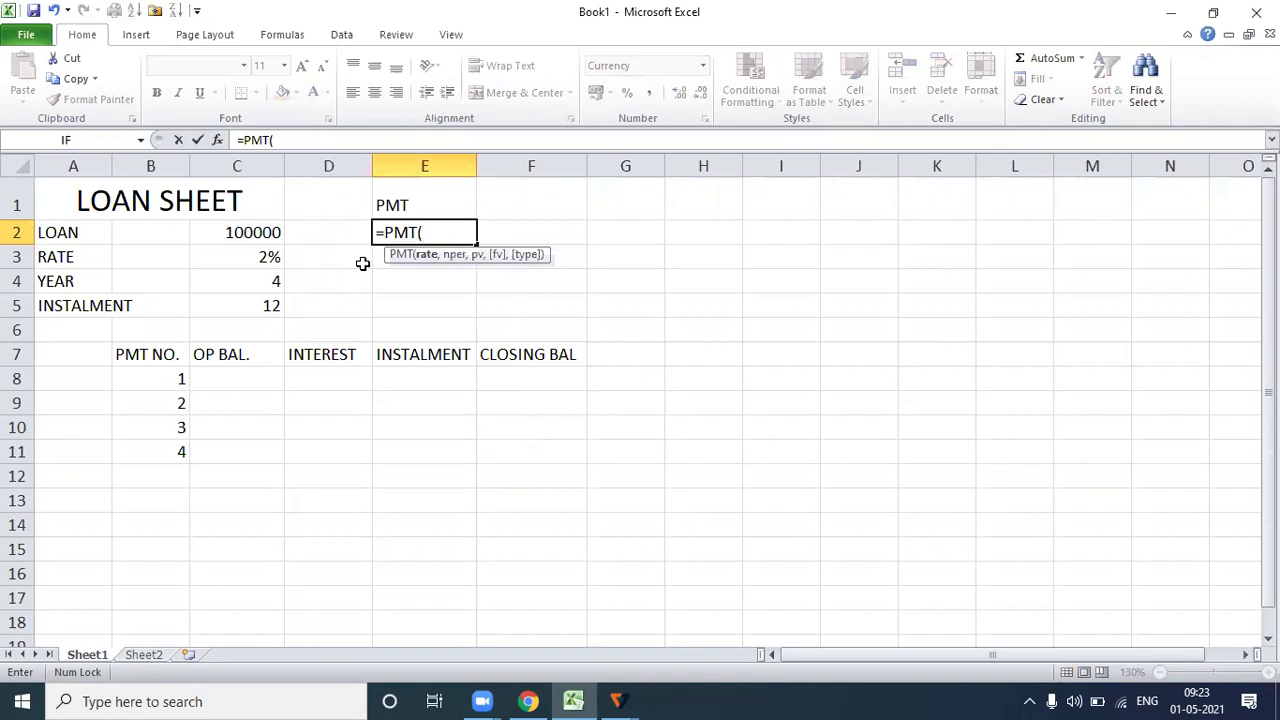
click(244, 258)
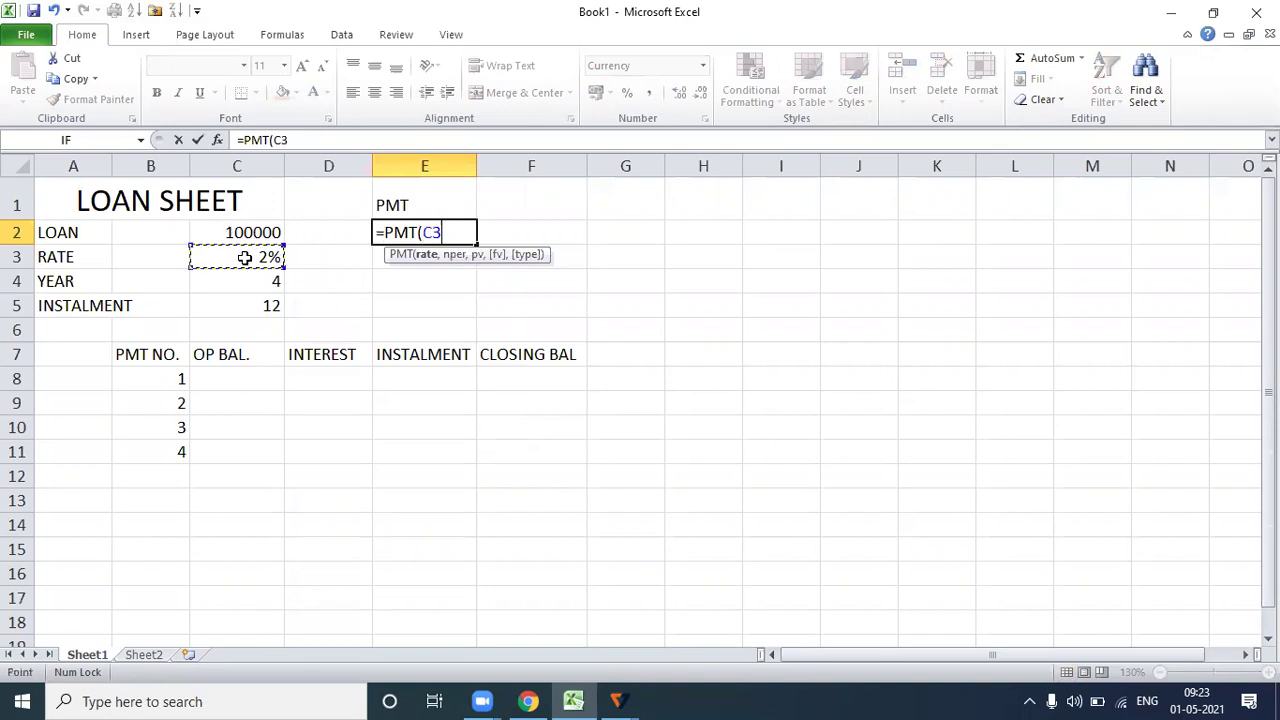
text(,)
click(248, 282)
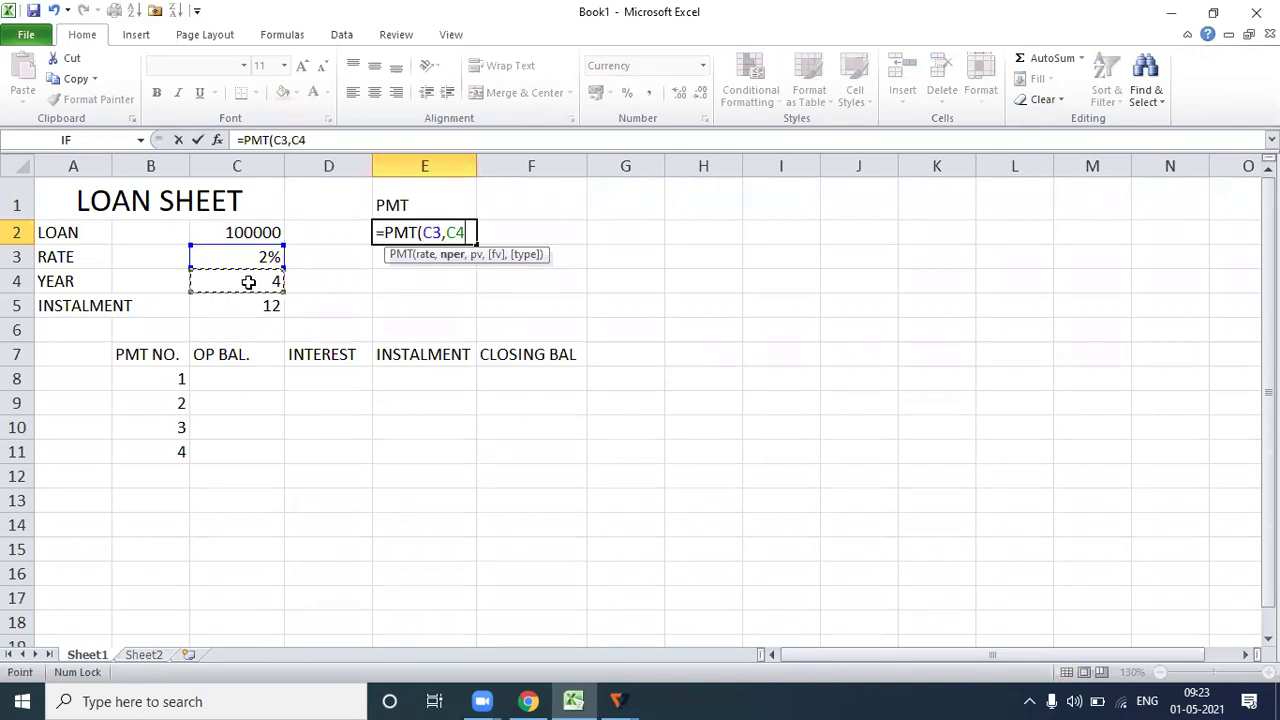
text(,-)
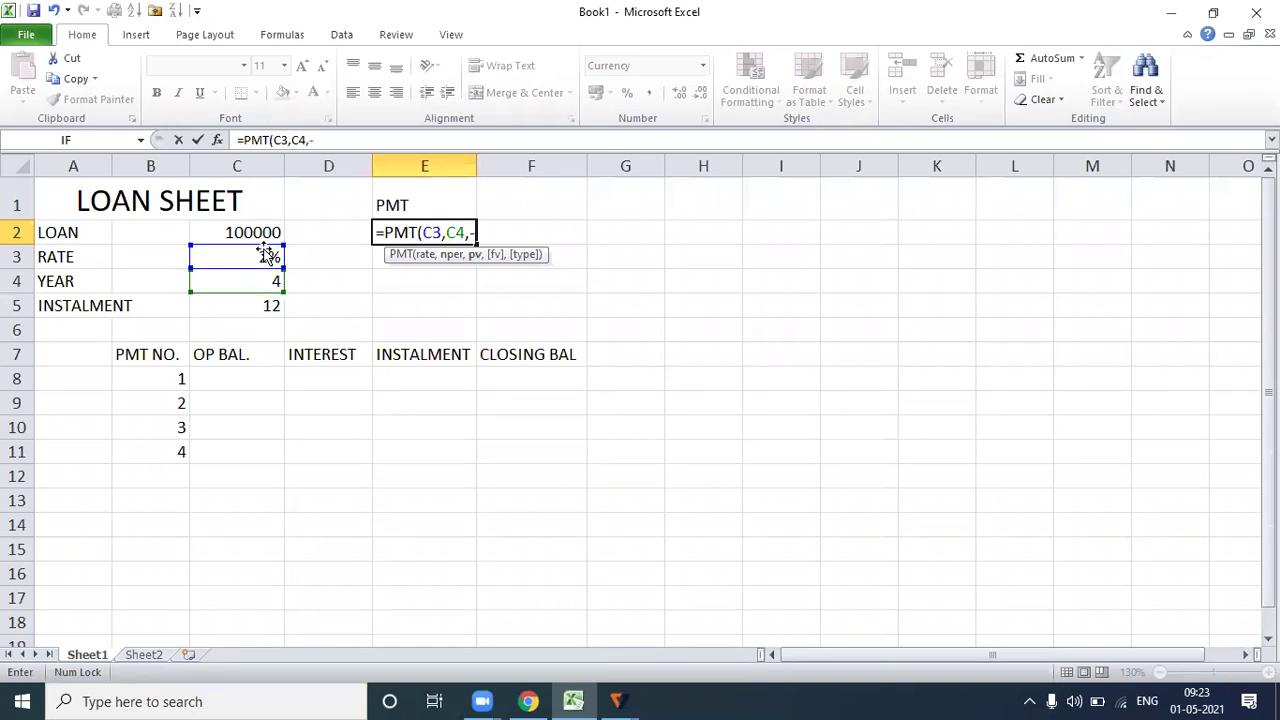
click(264, 233)
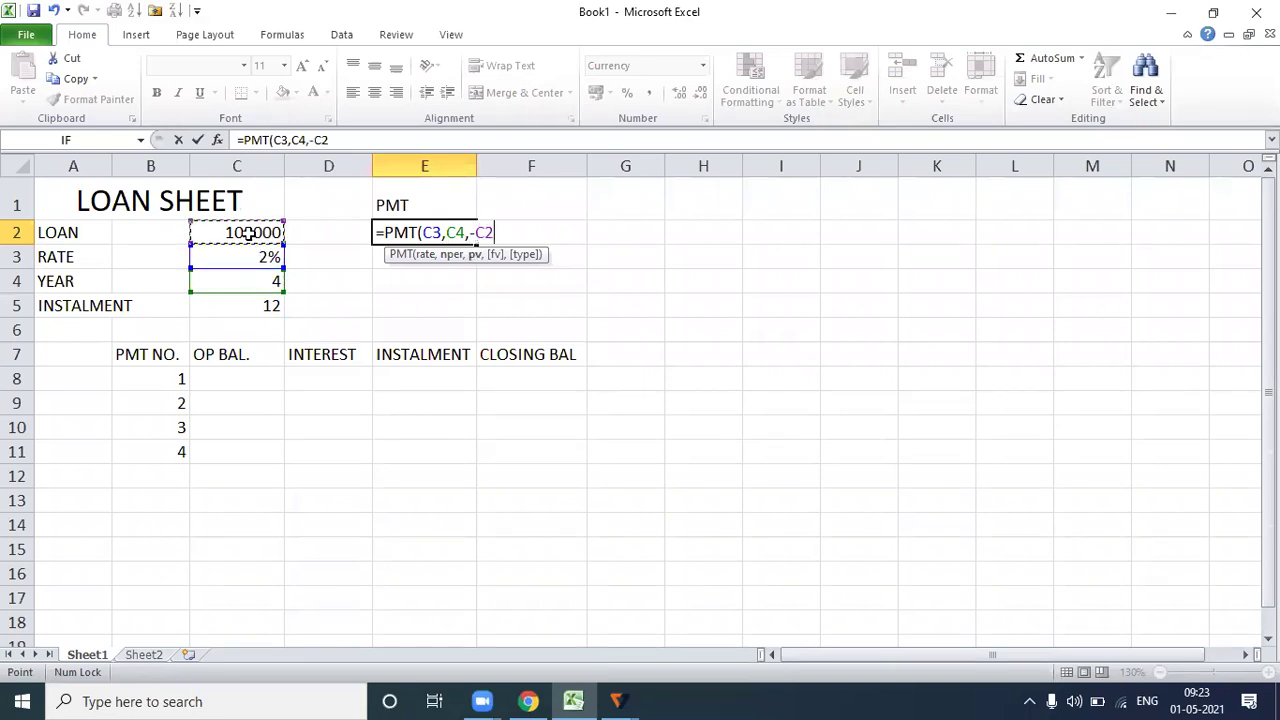
text())
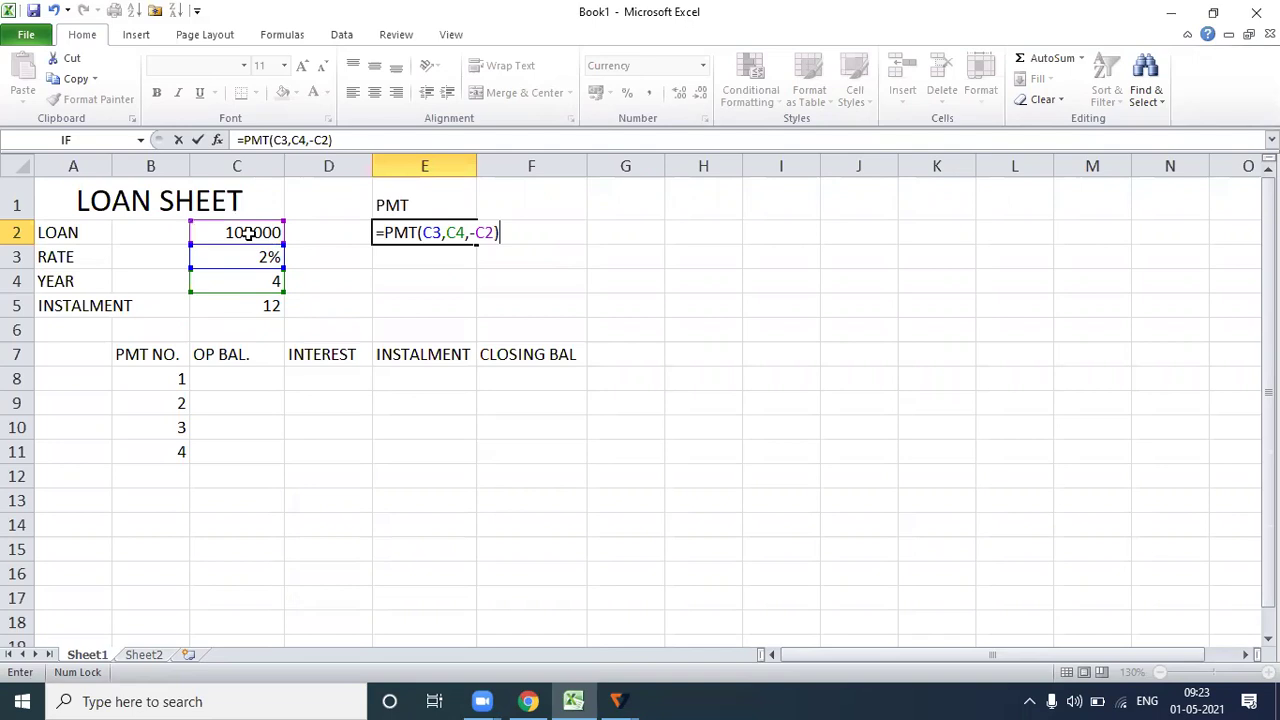
key(Return)
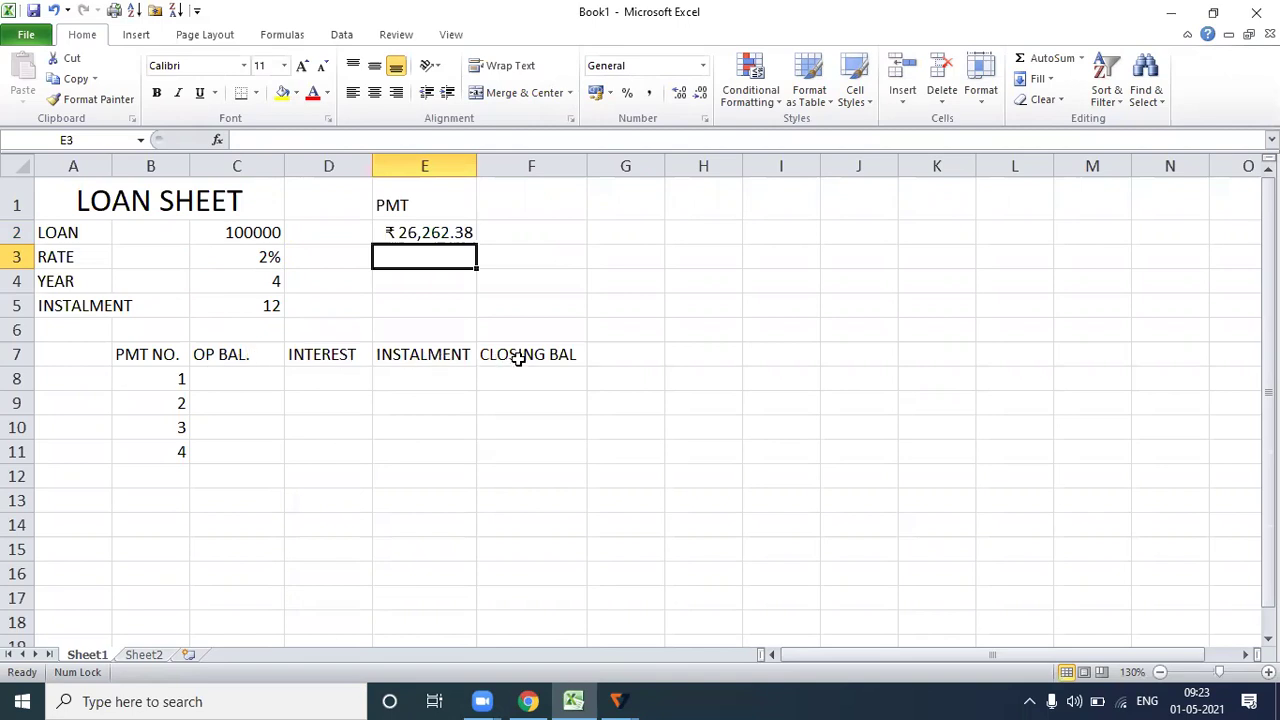
Link the first payment's opening balance in C8 to the loan amount with =C2.
click(213, 387)
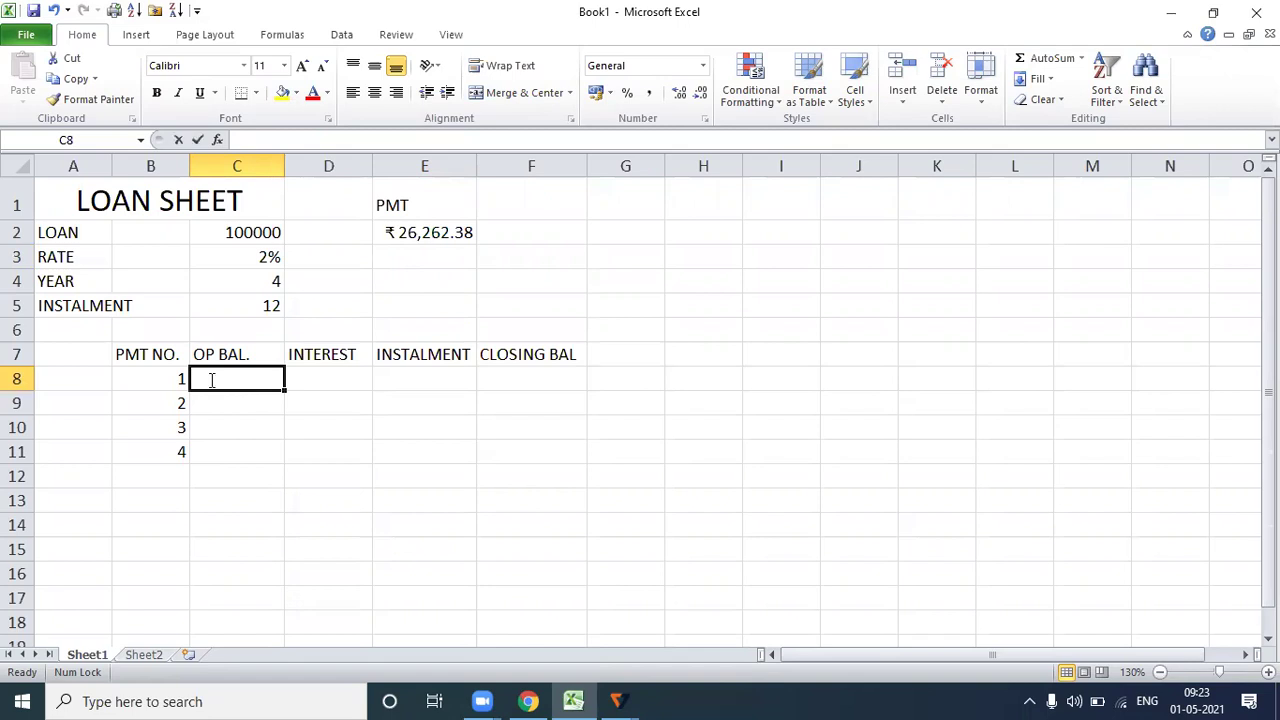
text(=)
click(233, 234)
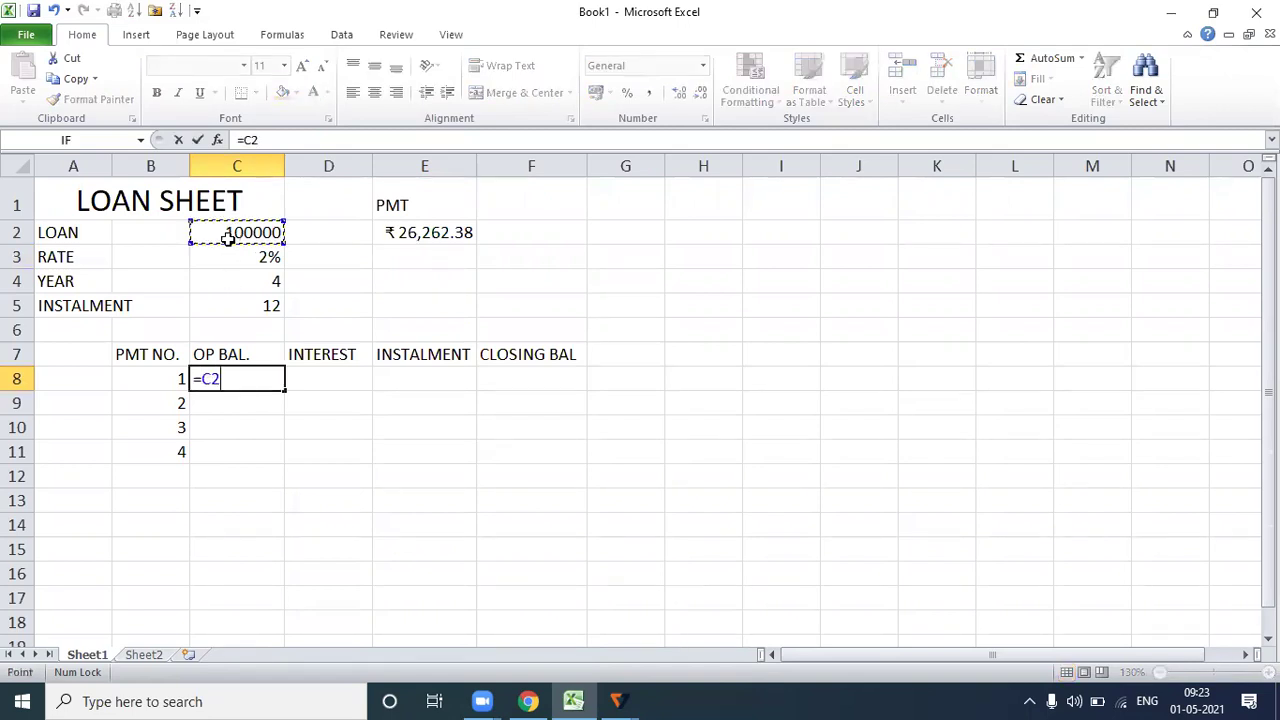
key(Return)
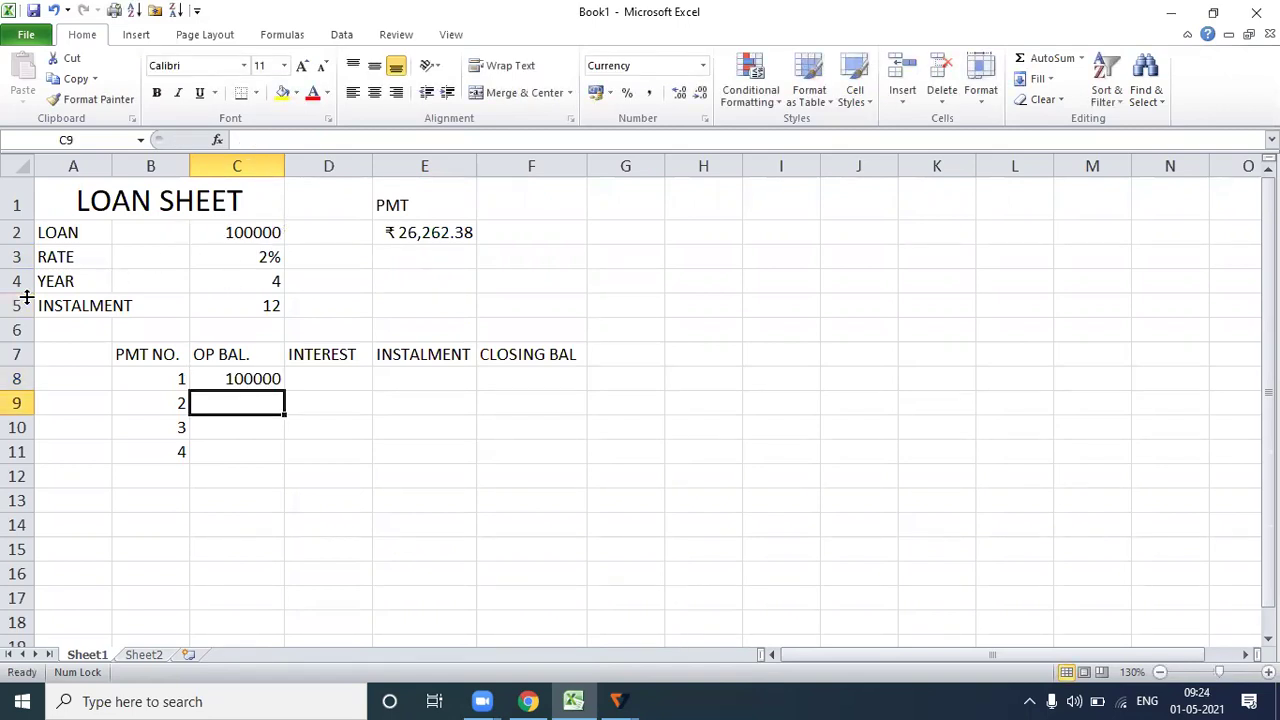
Calculate the first payment's interest in D8 as opening balance times rate with =C8*C3.
click(325, 377)
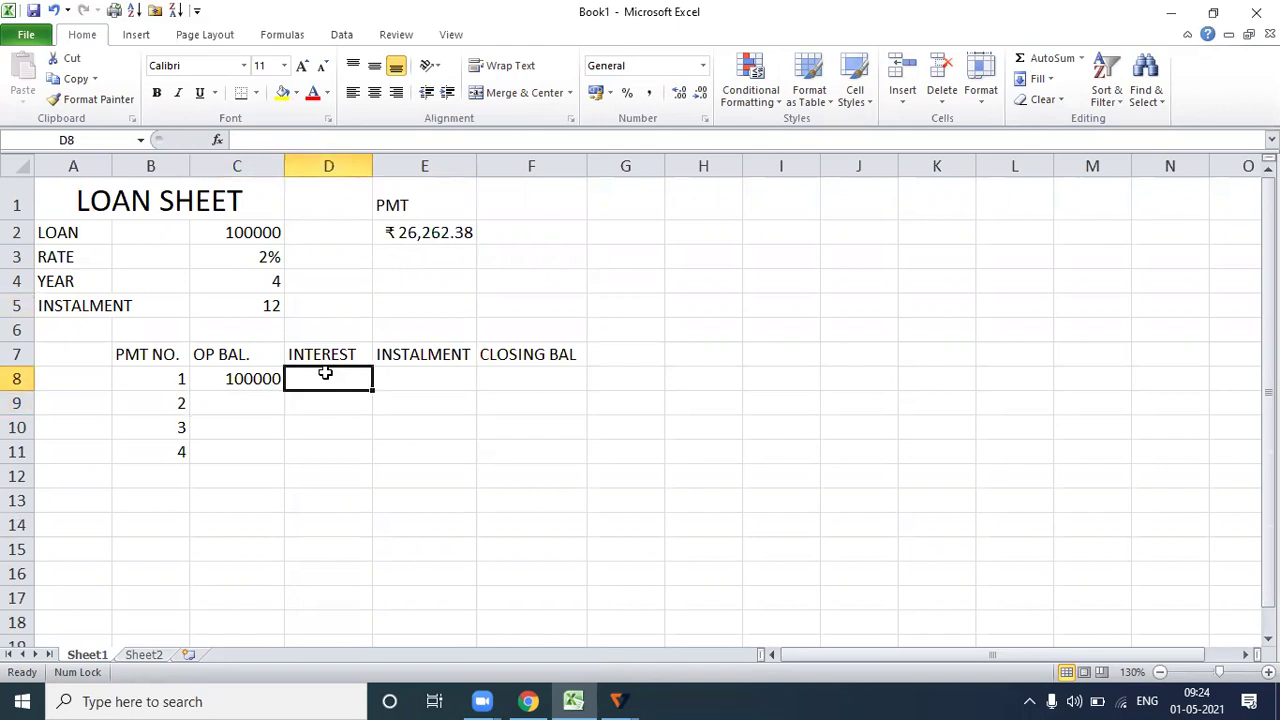
text(=)
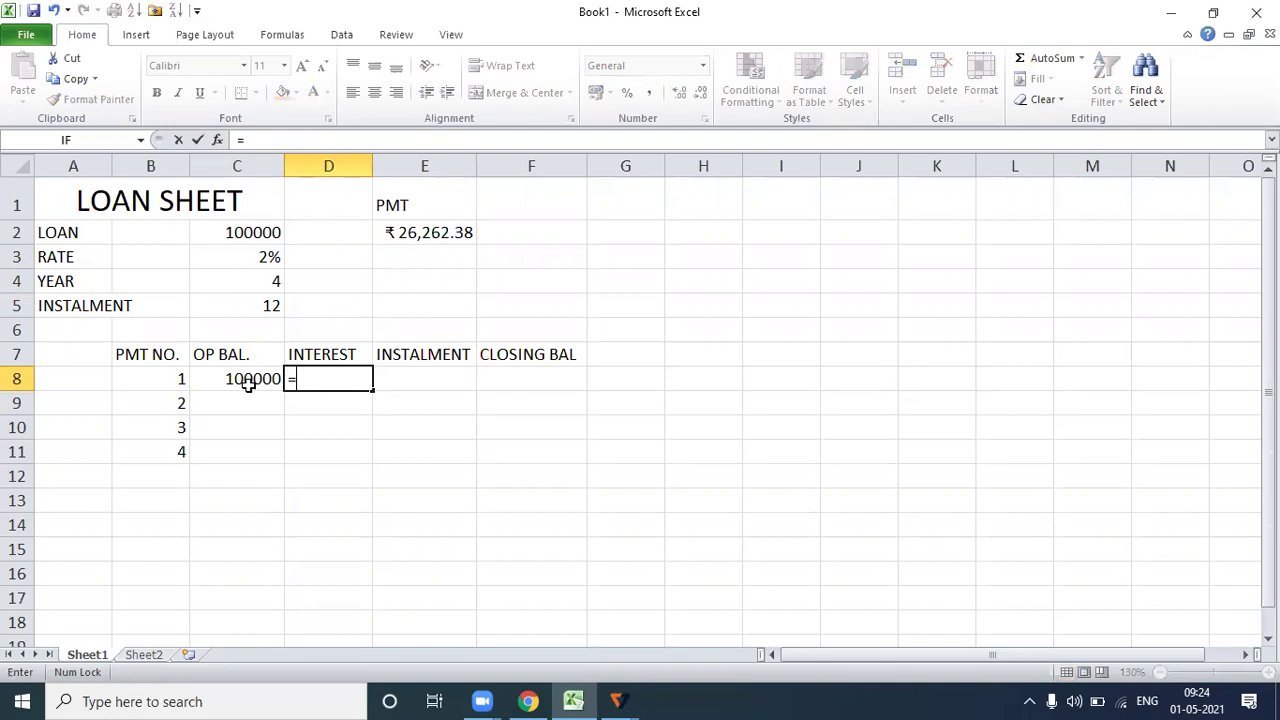
click(248, 386)
text(*)
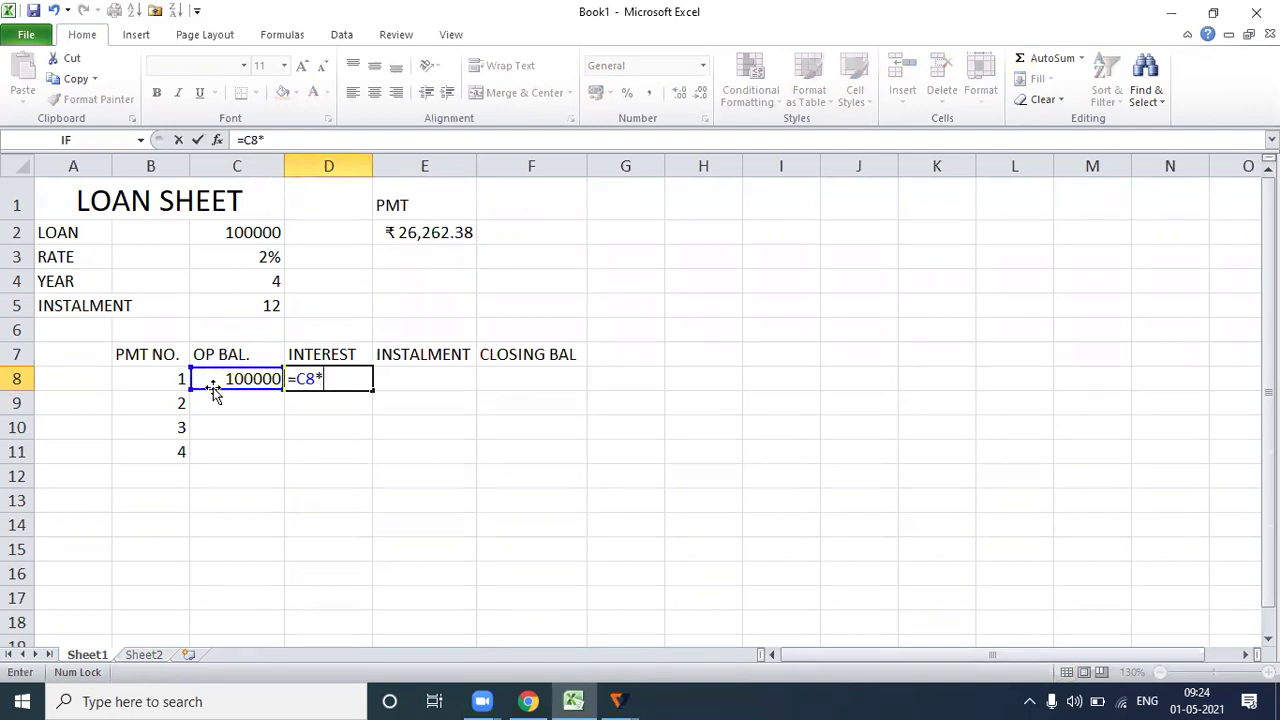
click(240, 266)
key(Return)
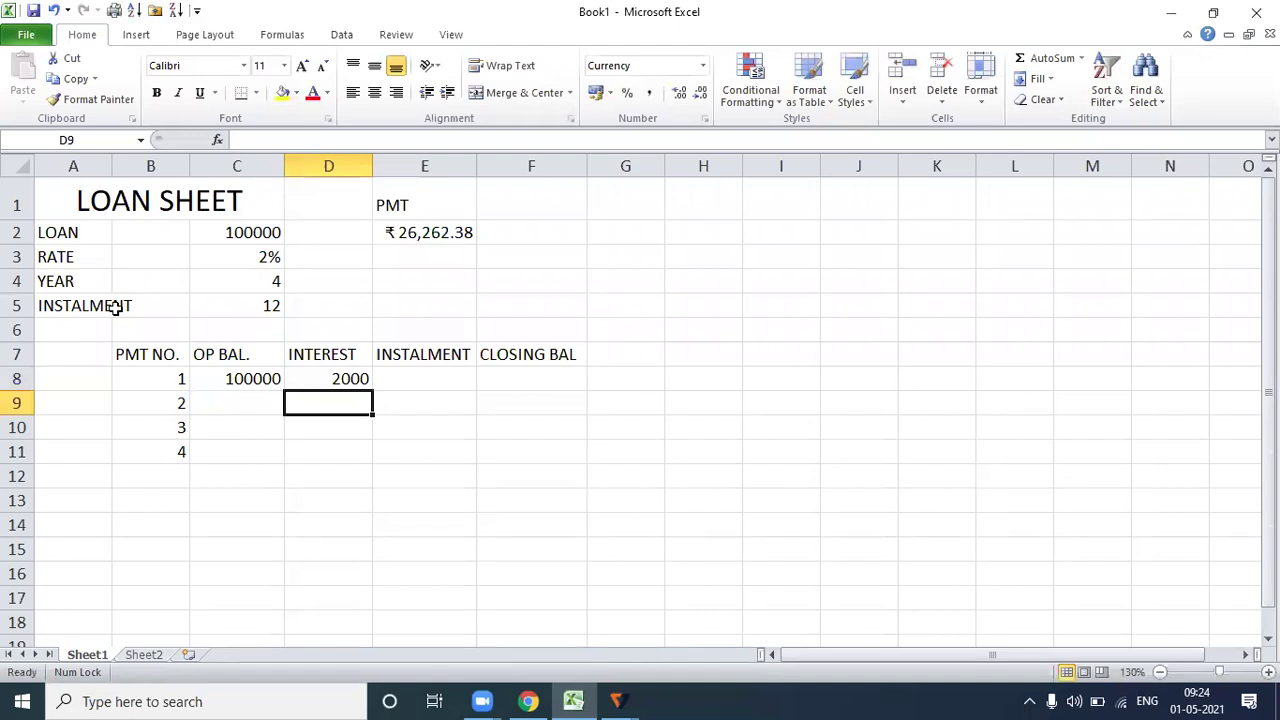
Link the first payment's instalment in E8 to the calculated PMT amount with =E2.
click(408, 380)
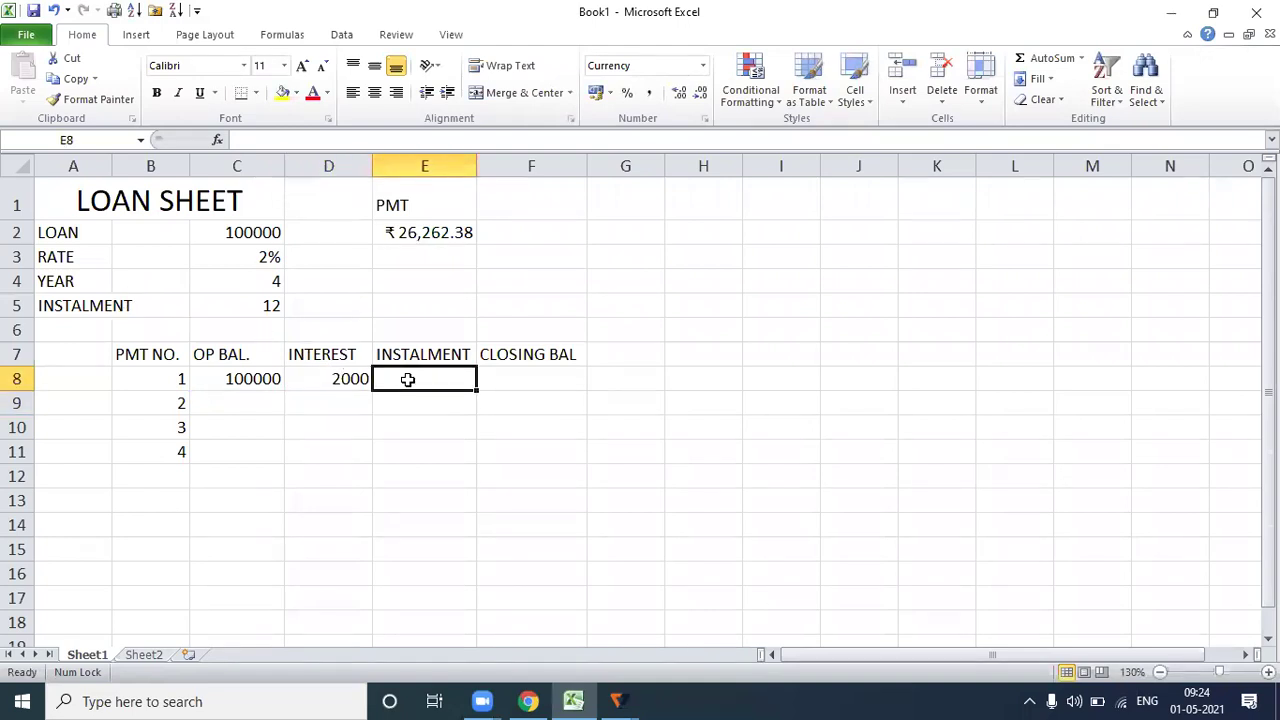
text(=)
click(421, 232)
key(Return)
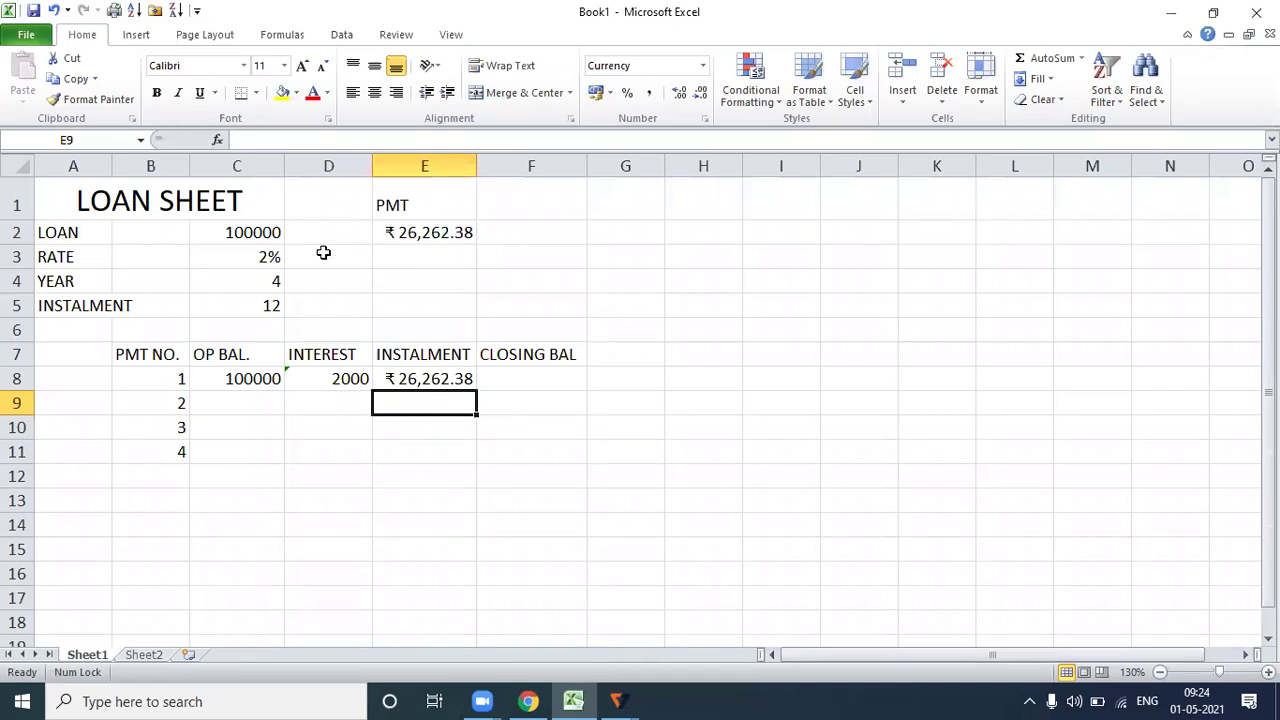
Calculate the first payment's closing balance in F8 with the formula =C8+D8-E8.
click(493, 377)
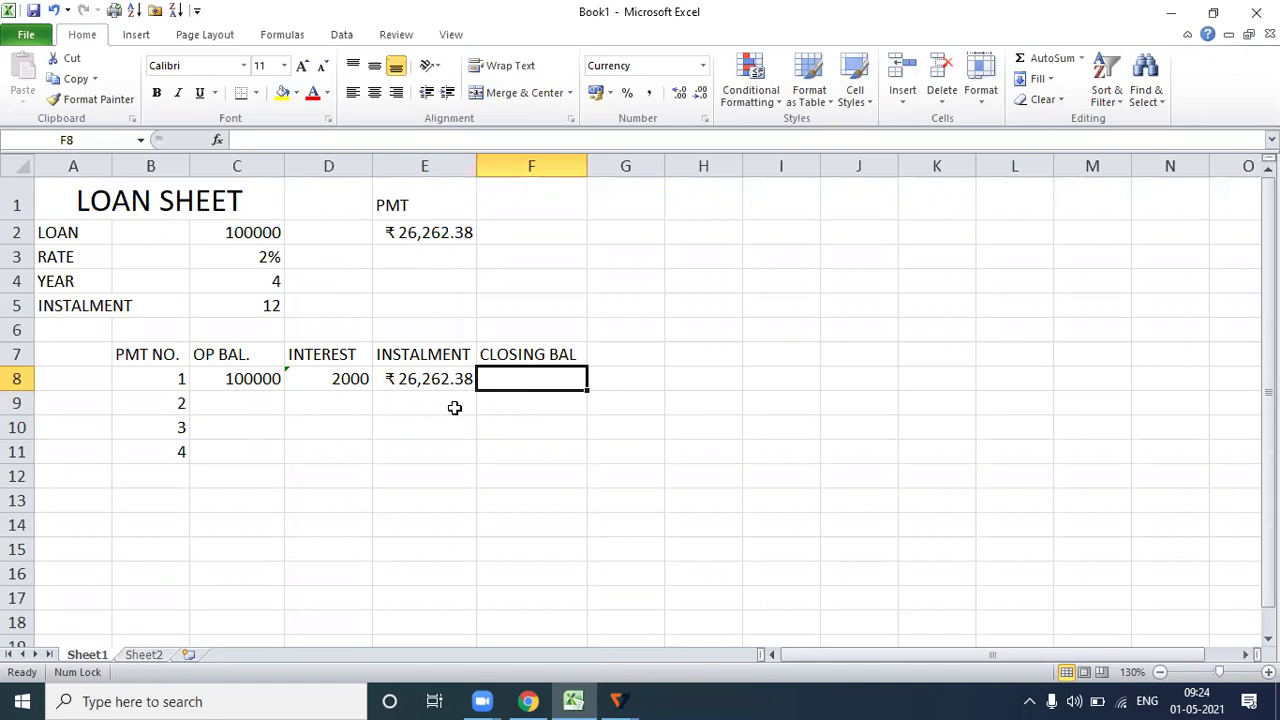
text(=)
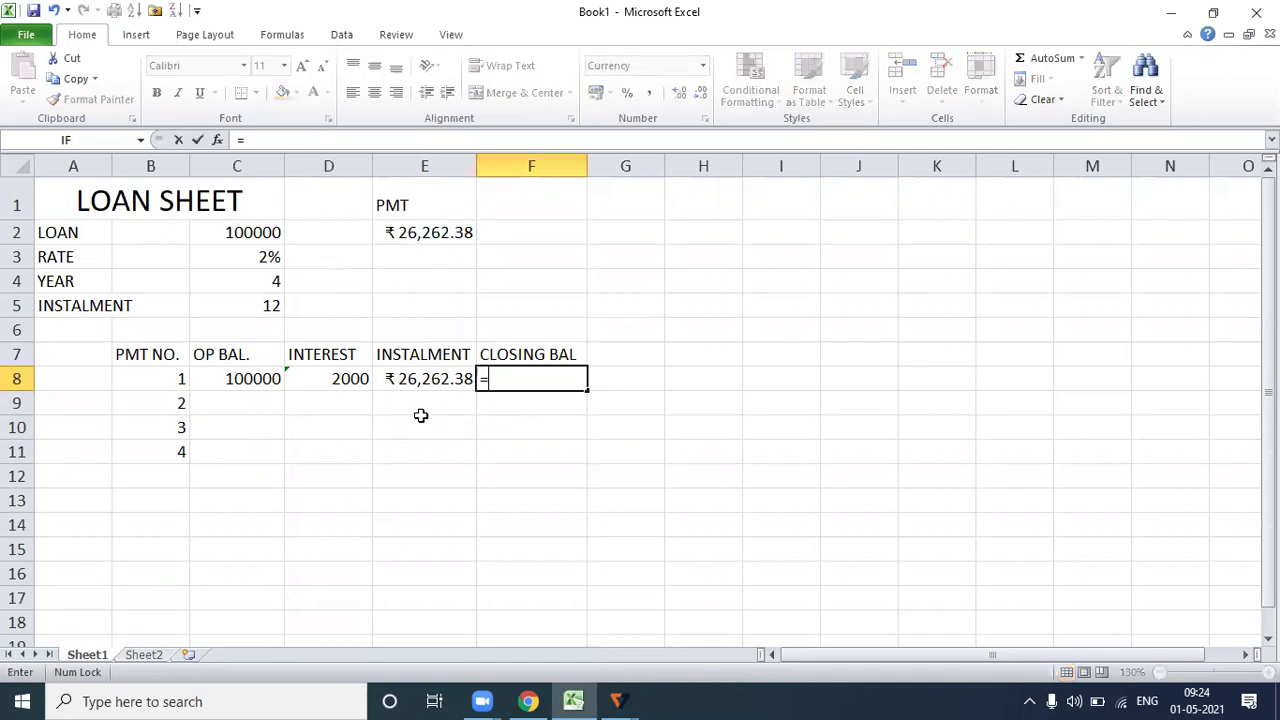
click(268, 377)
text(+)
click(330, 372)
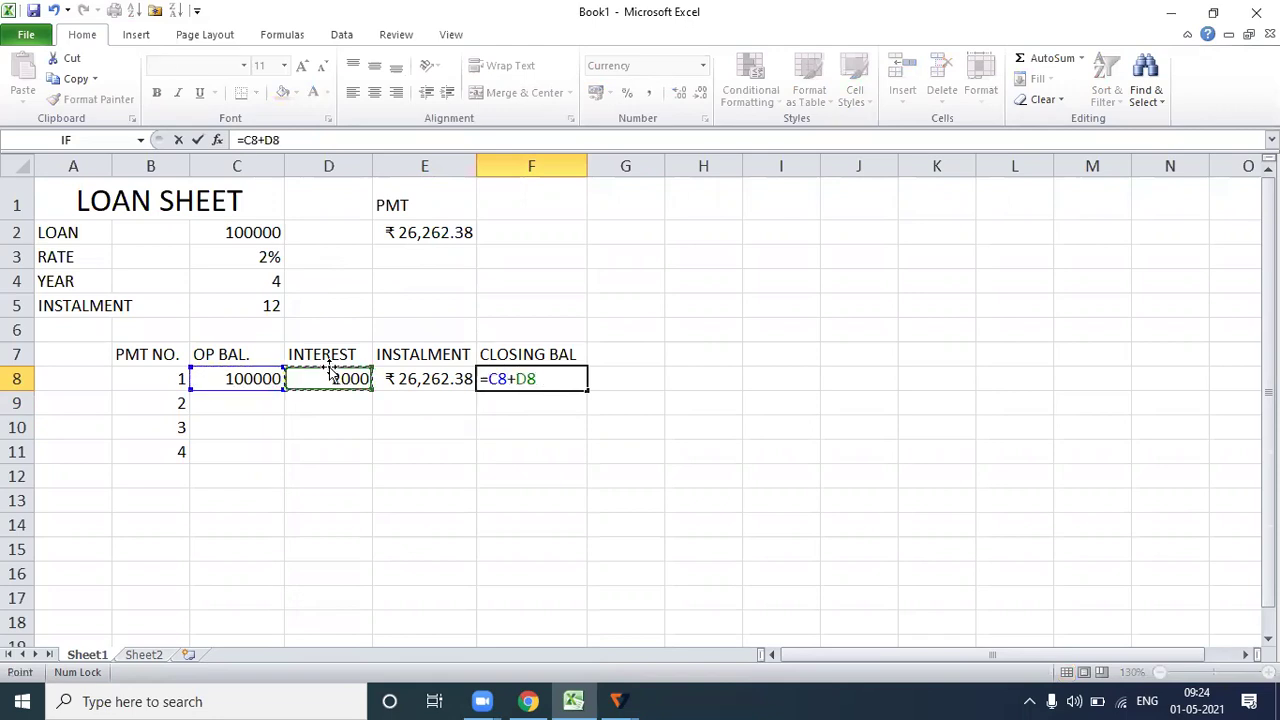
text(-)
click(425, 377)
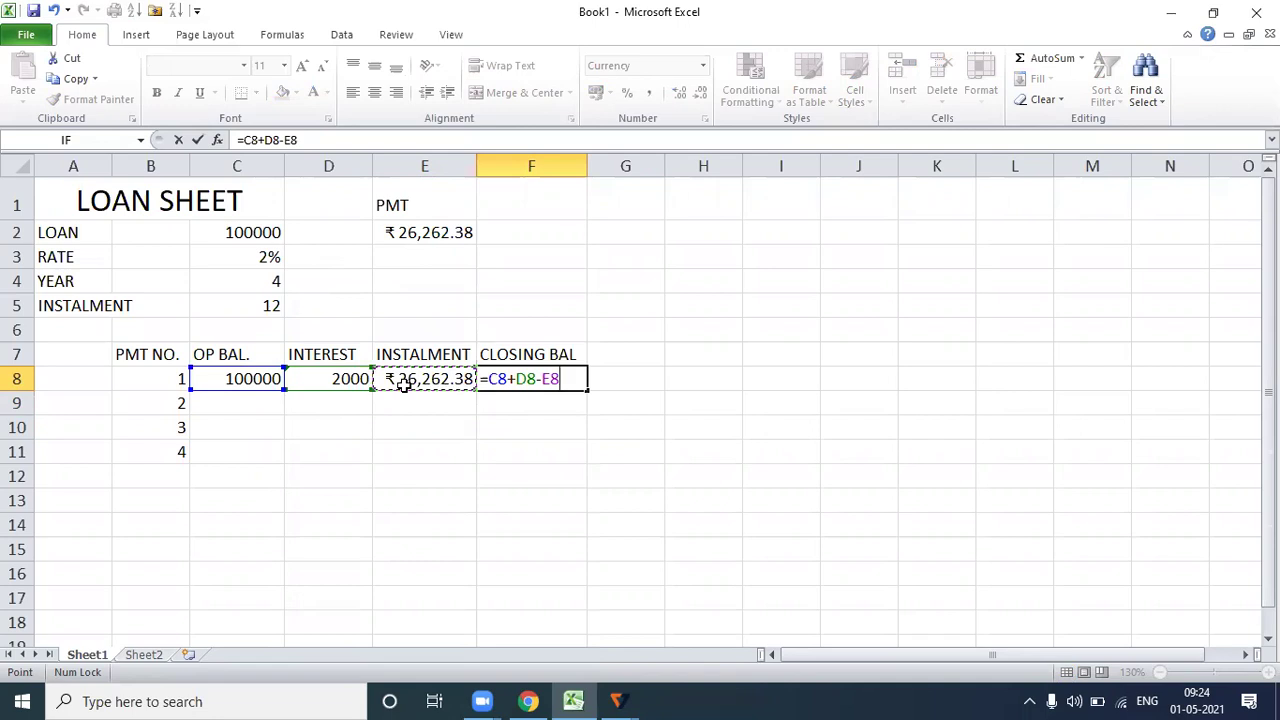
key(Return)
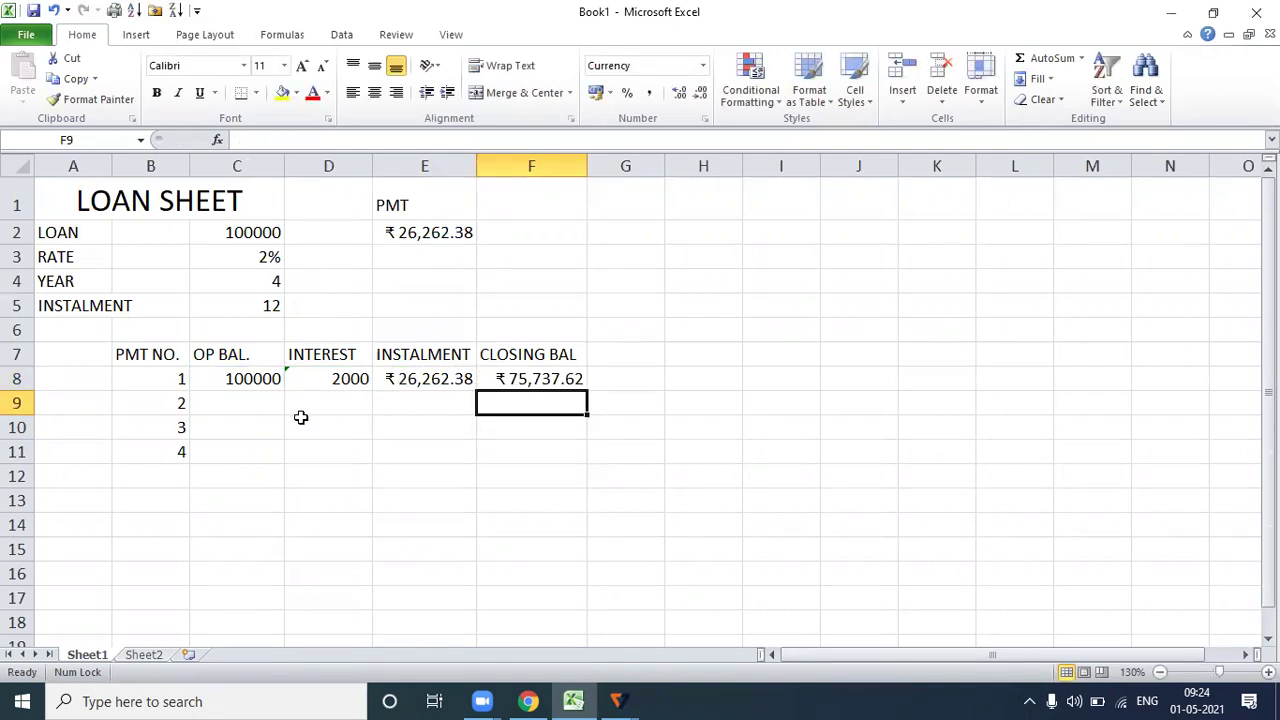
Carry the first closing balance into the second payment's opening balance in C9 with =F8.
click(228, 399)
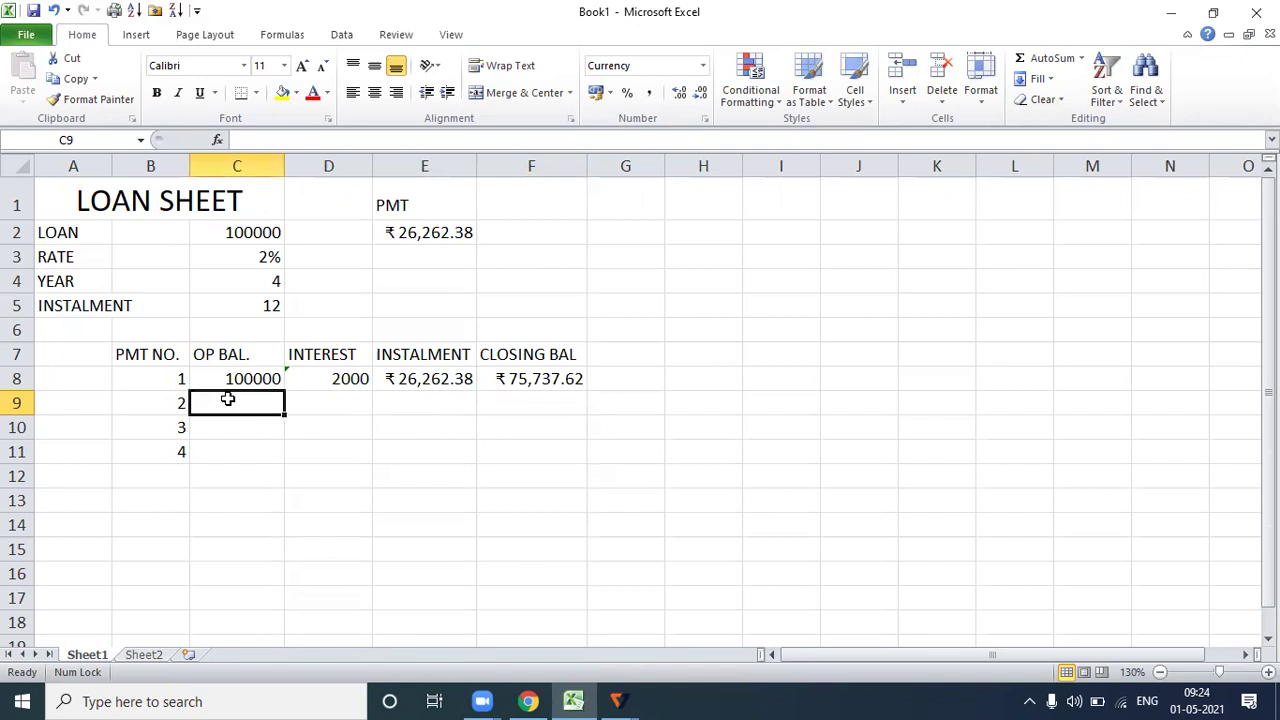
text(=)
click(509, 381)
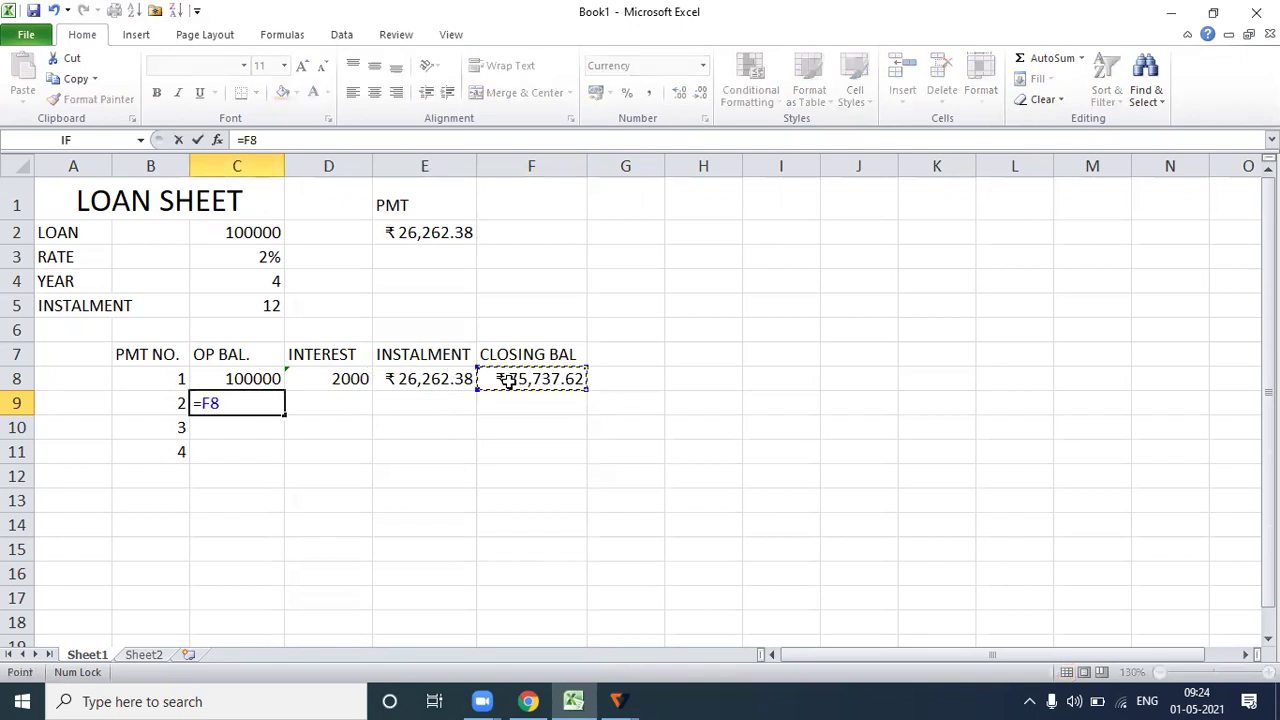
key(Return)
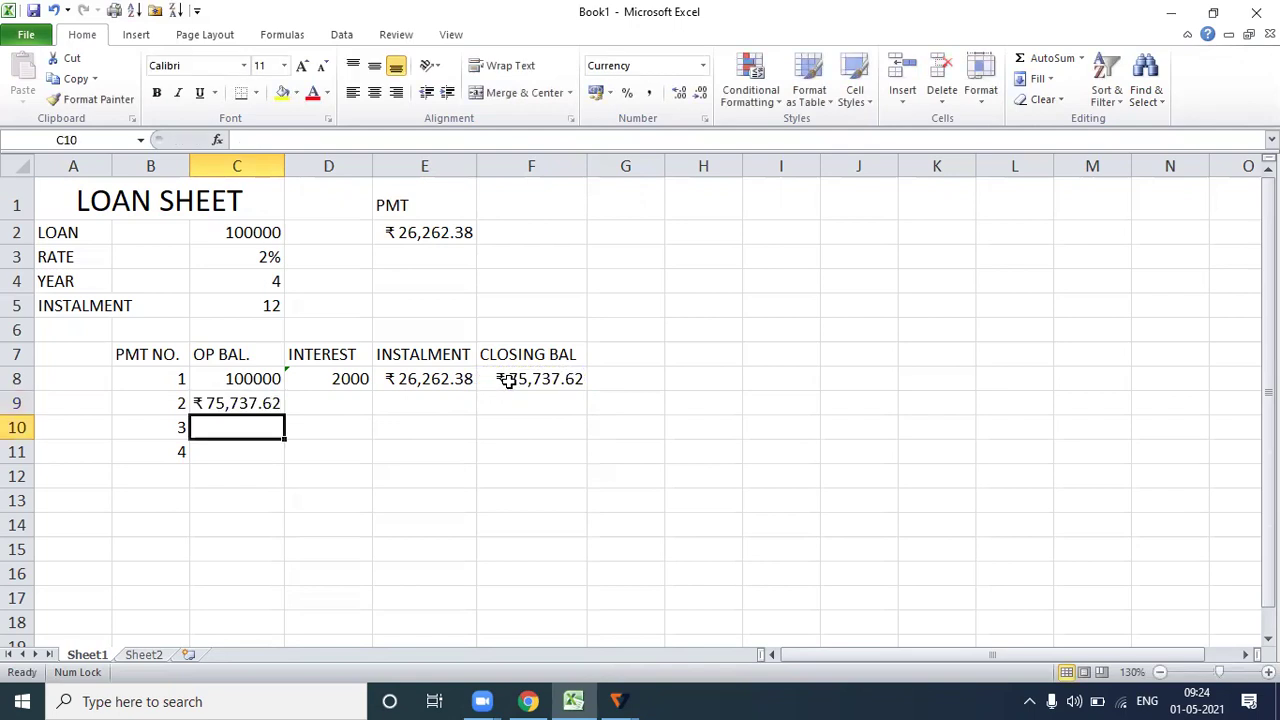
Calculate the second payment's interest in D9 with the formula =C9*C3.
click(362, 401)
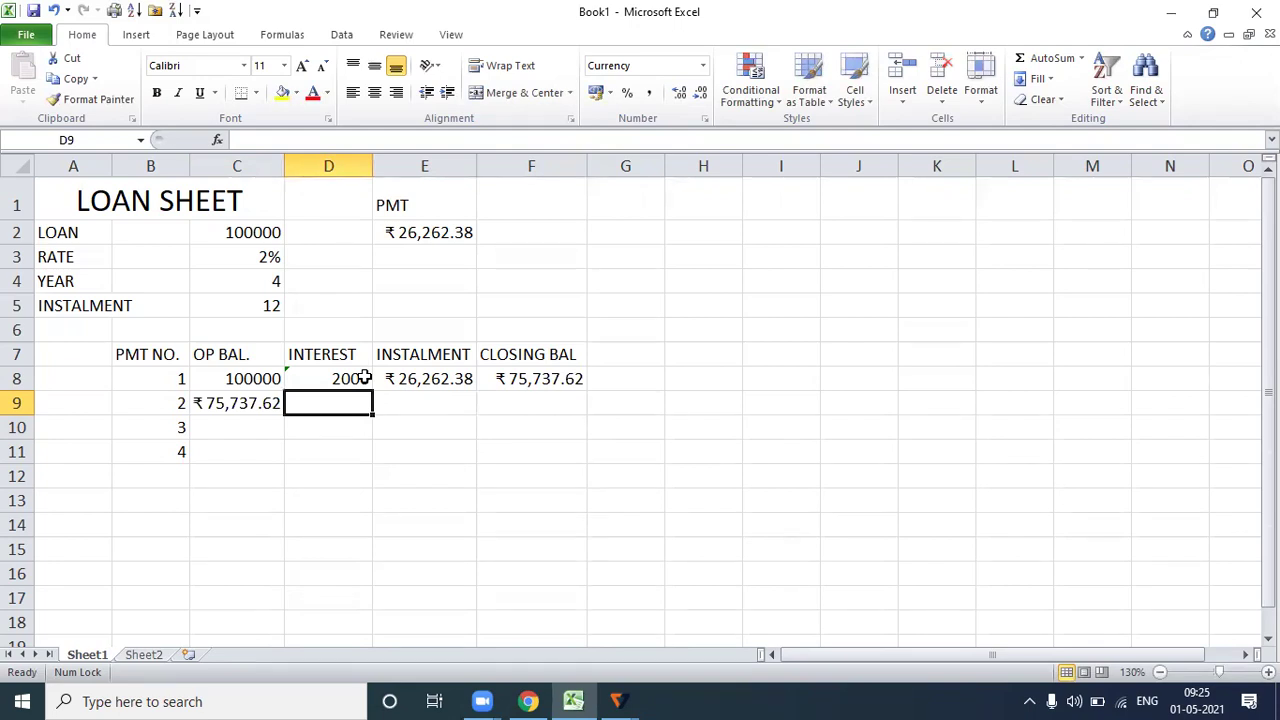
text(=)
click(233, 402)
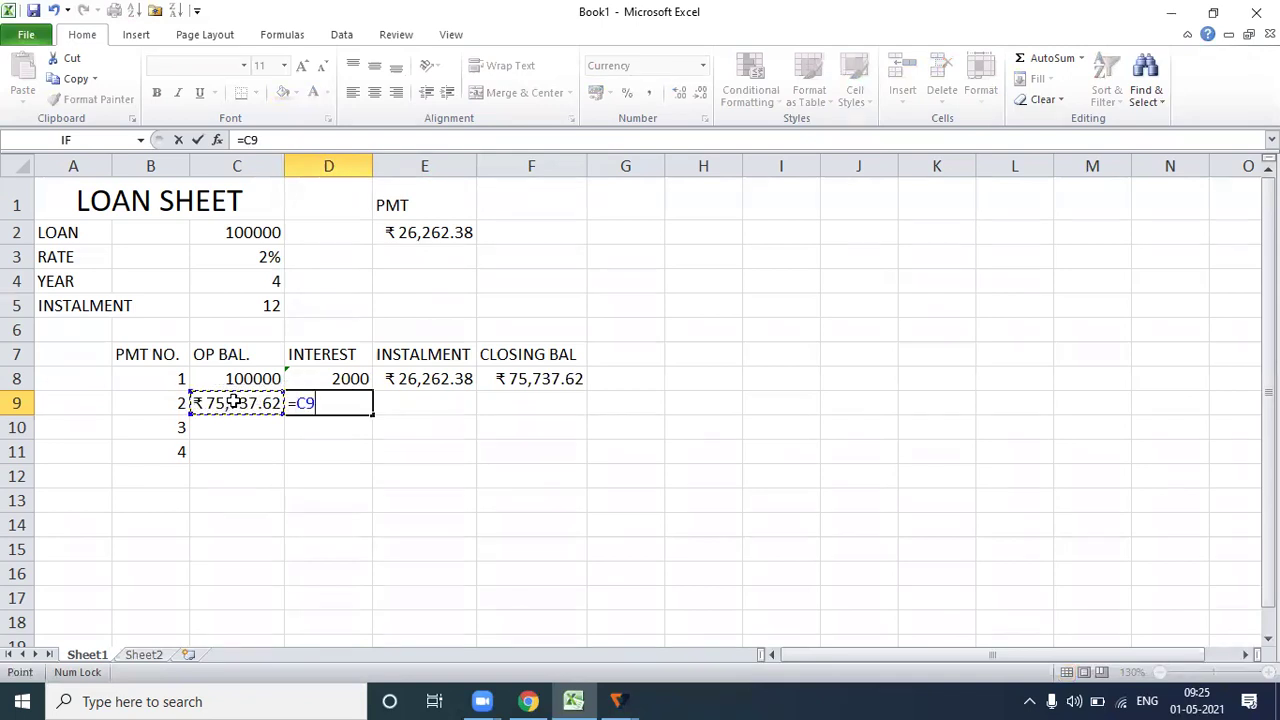
text(*)
click(274, 257)
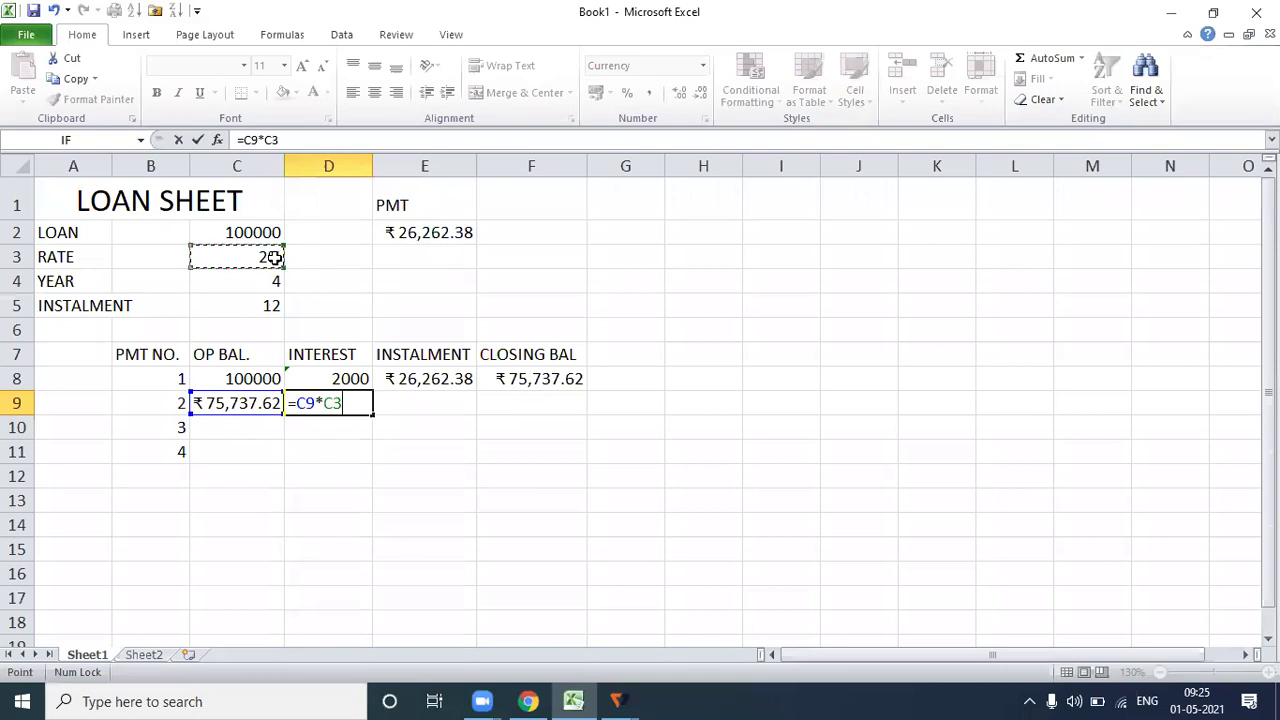
key(Return)
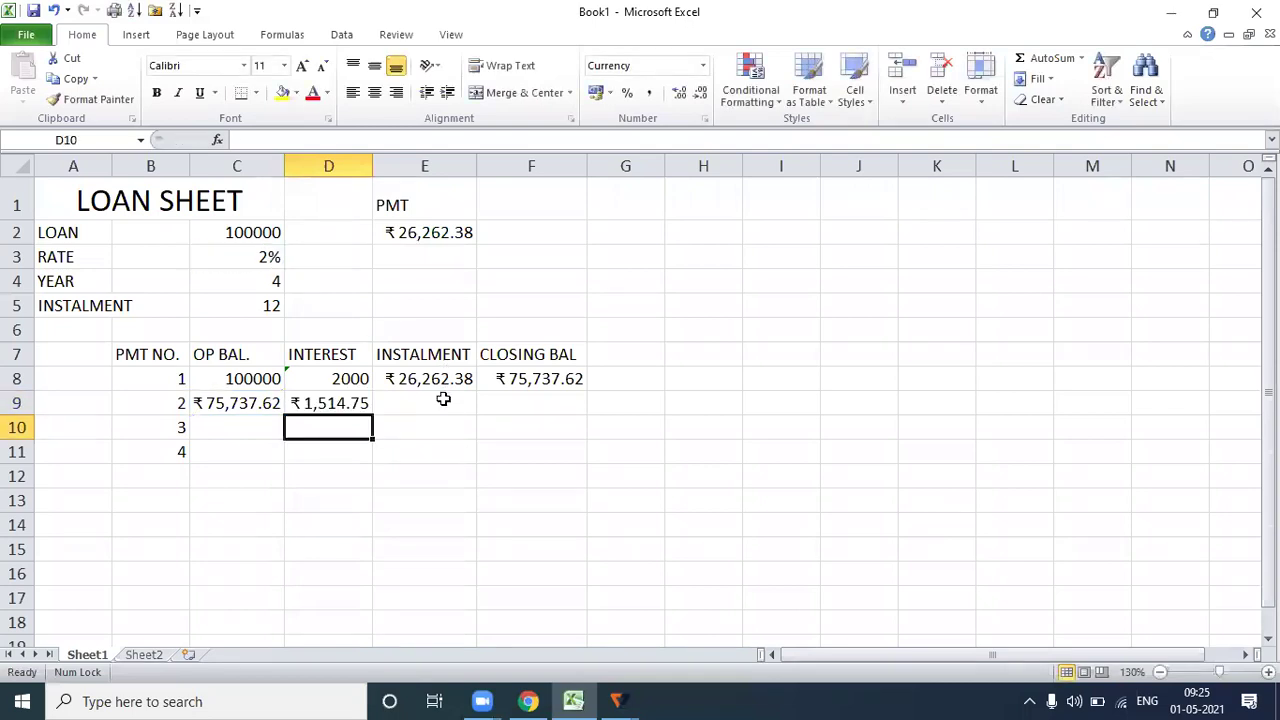
Link the second payment's instalment in E9 to the PMT amount with =E2.
click(443, 399)
text(=)
click(440, 229)
key(Return)
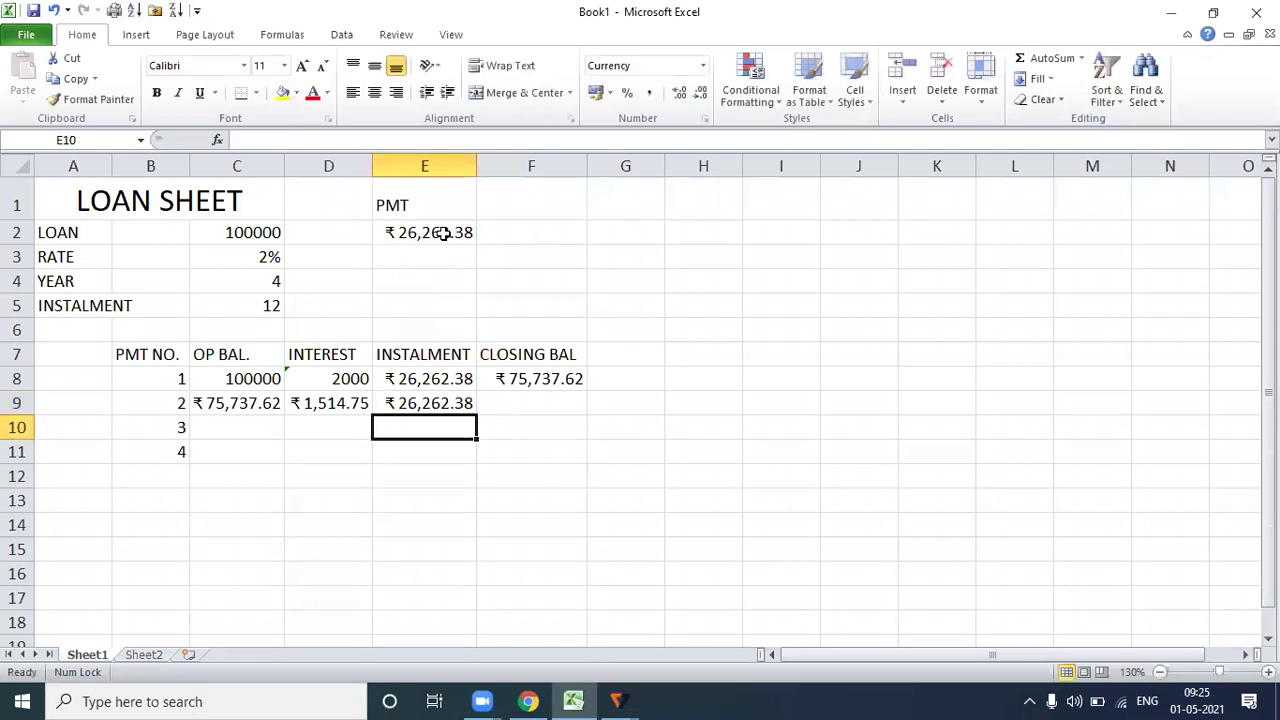
Calculate the second payment's closing balance in F9 with the formula =C9+D9-E9.
click(496, 398)
text(=)
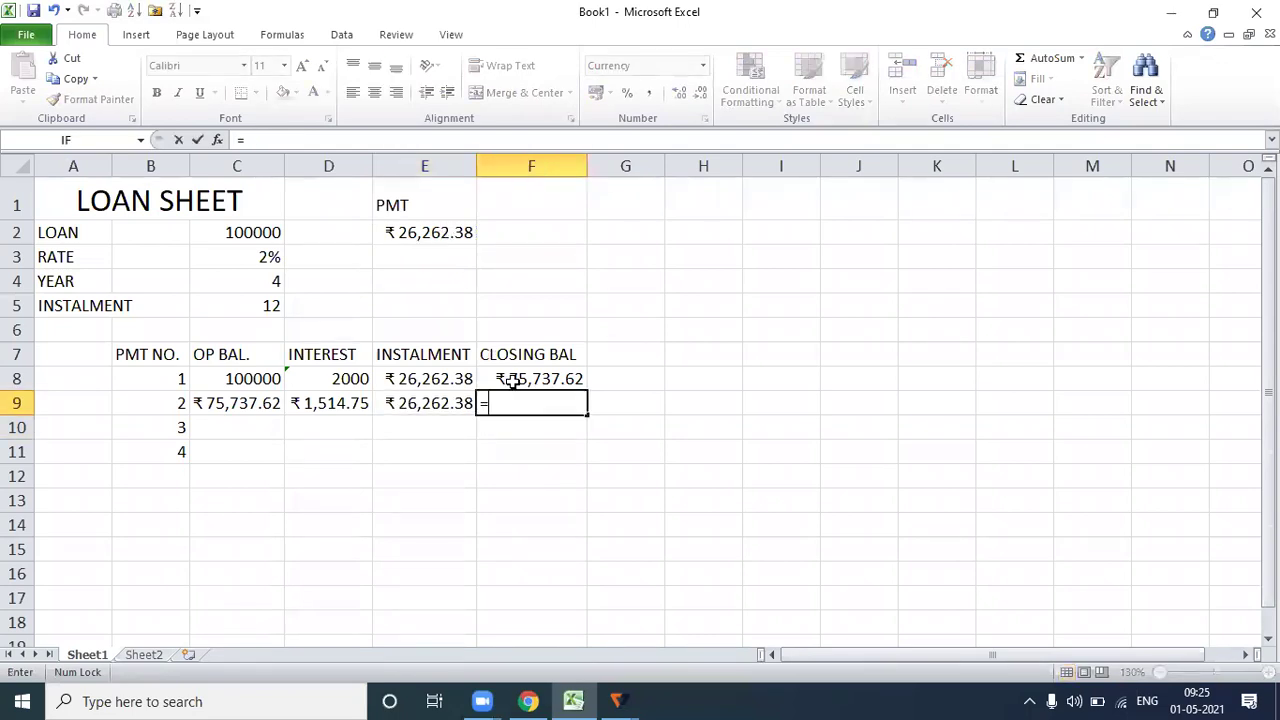
click(235, 404)
text(-)
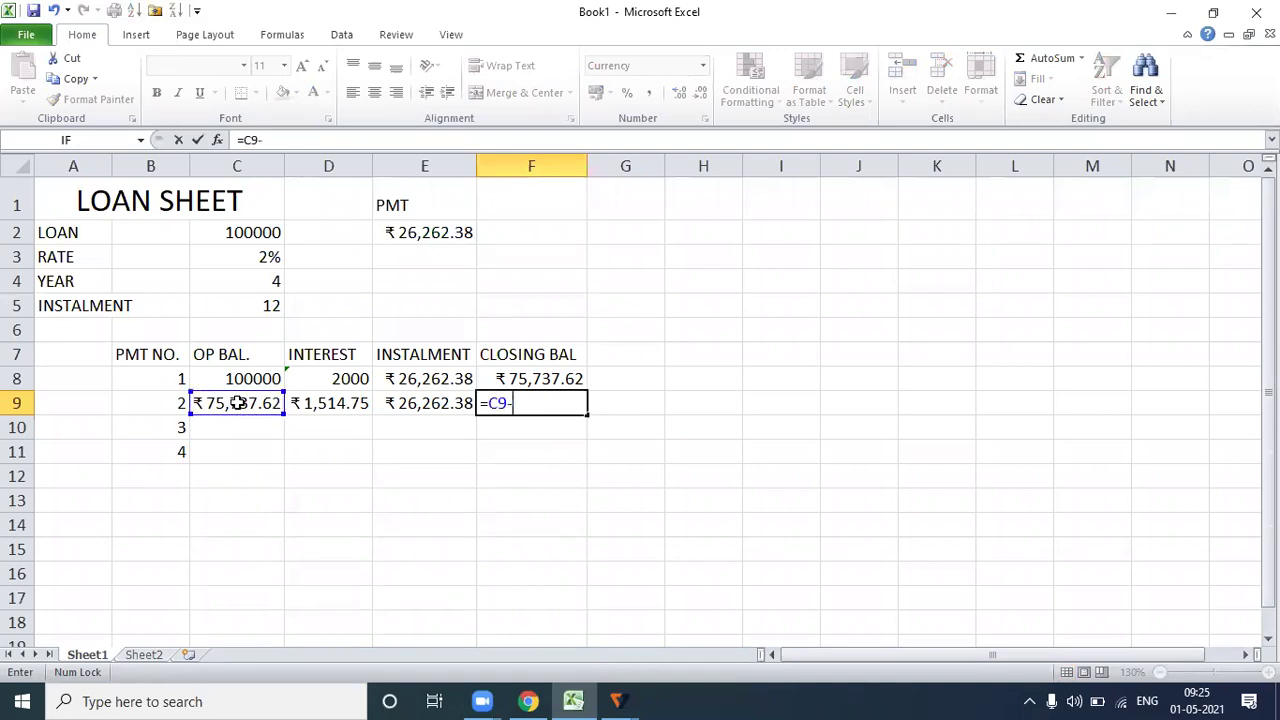
key(BackSpace)
text(+)
click(336, 402)
text(-)
click(395, 403)
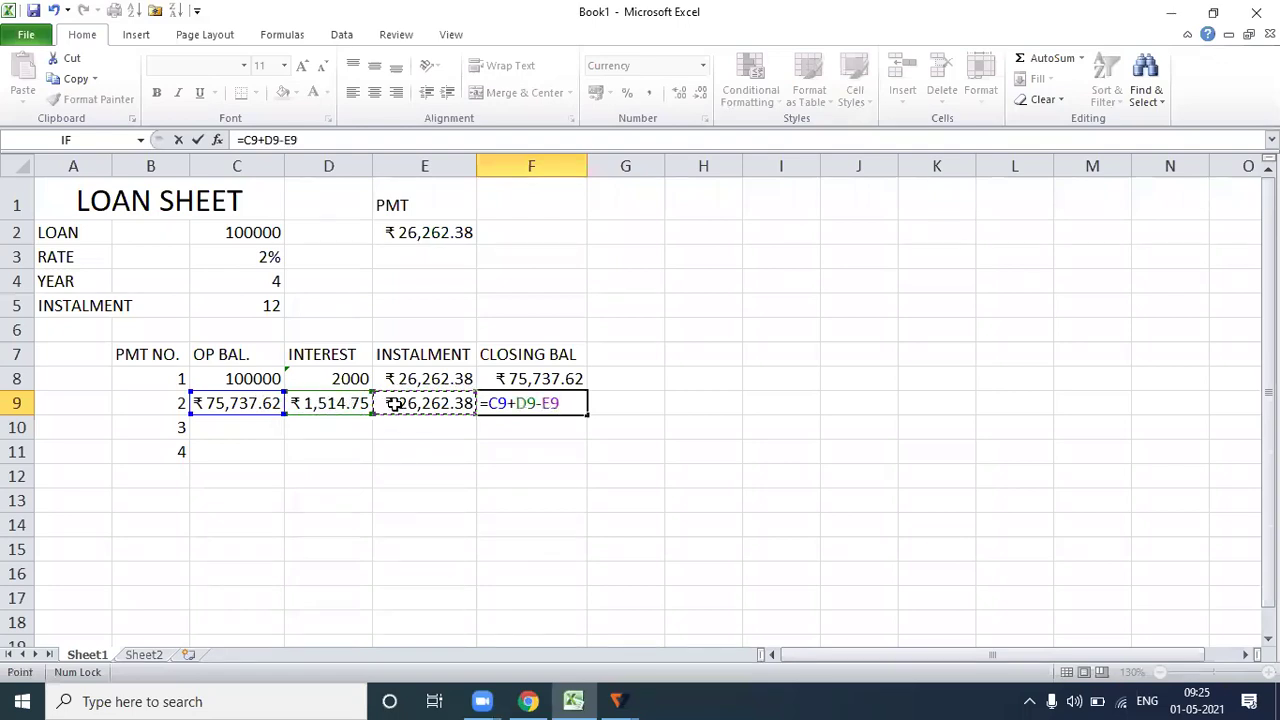
key(Return)
Carry the second closing balance into the third payment's opening balance in C10 with =F9.
click(278, 425)
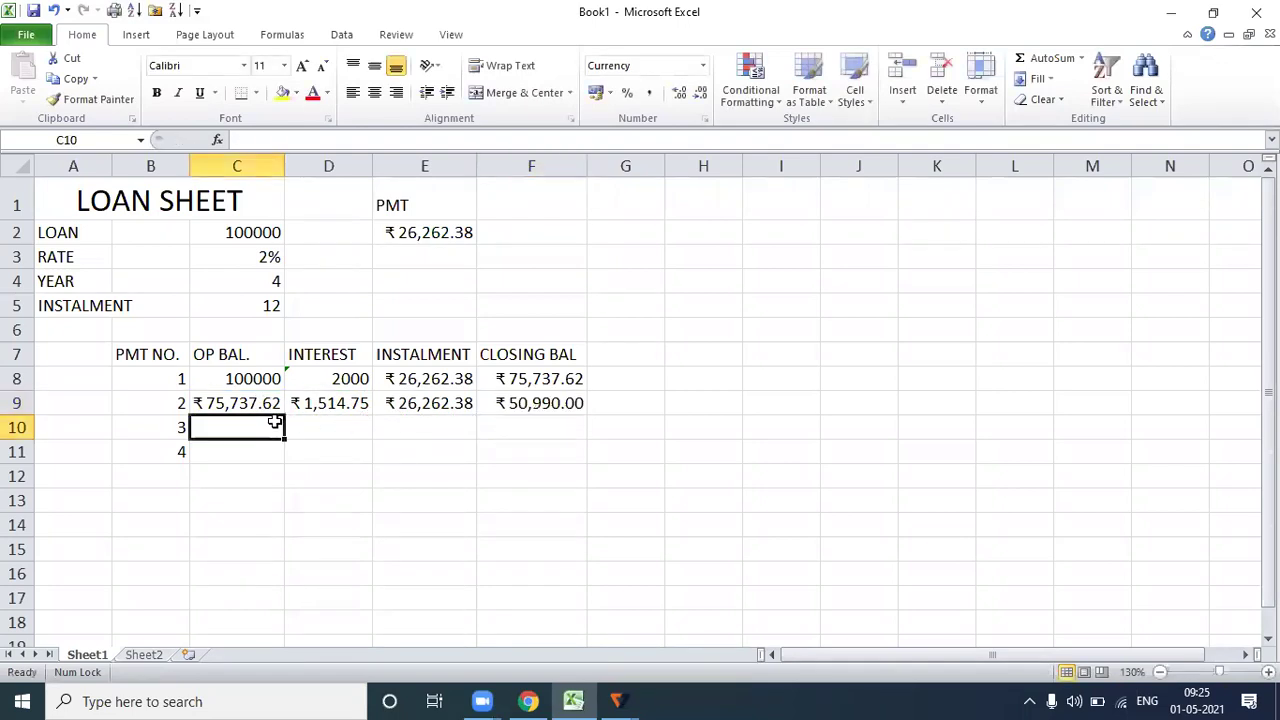
text(=)
click(498, 406)
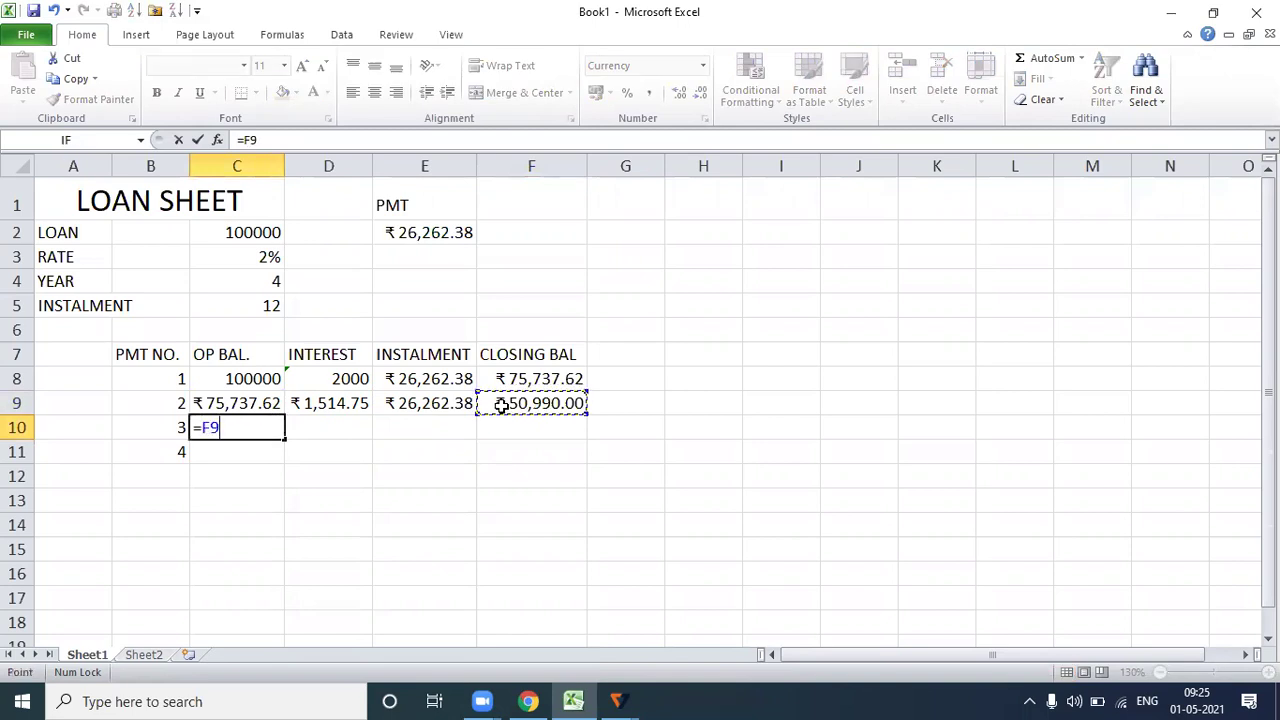
key(Return)
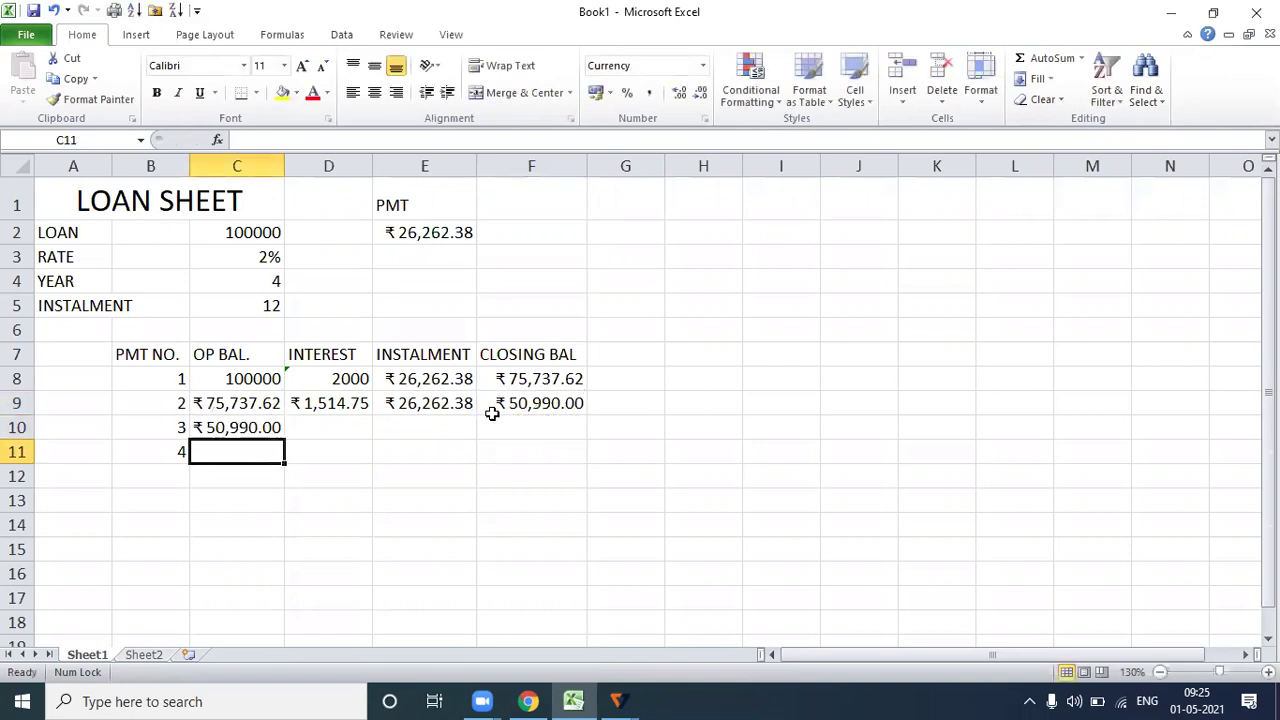
click(336, 424)
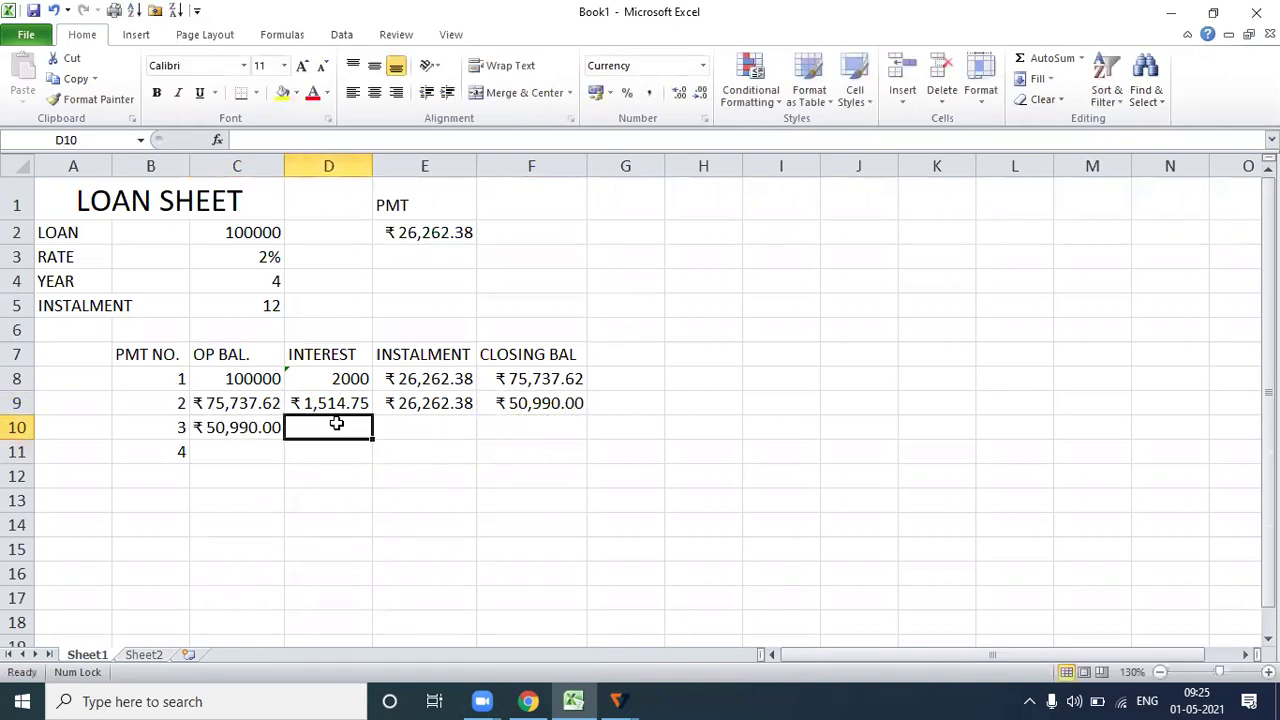
text(=)
click(237, 424)
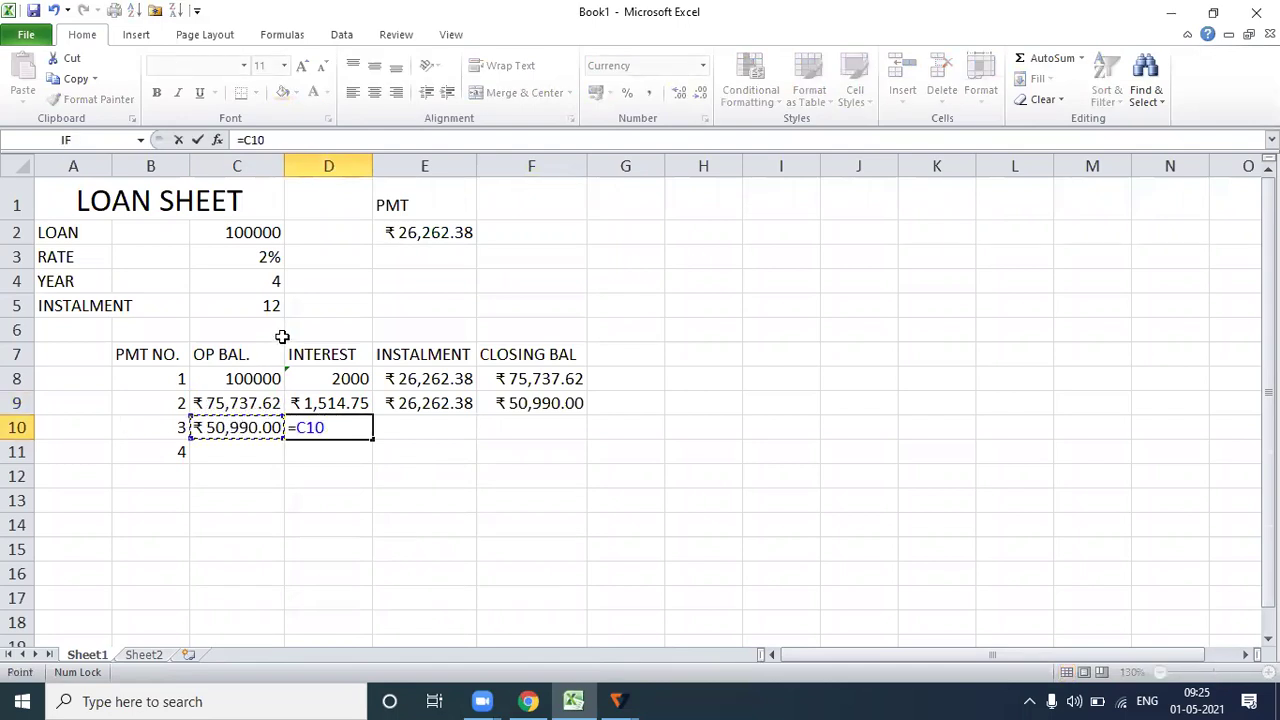
click(268, 256)
key(Return)
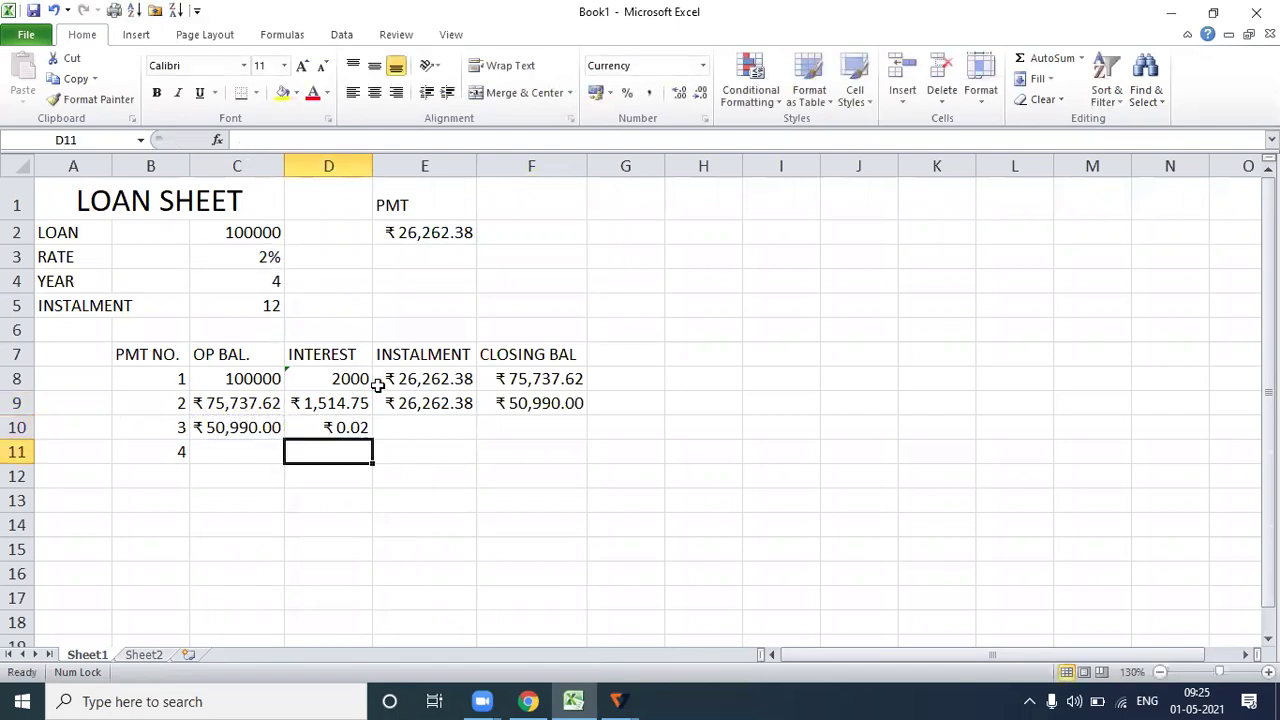
Correct the third payment's interest formula in D10 to =C10*C3.
click(334, 420)
double_click(339, 424)
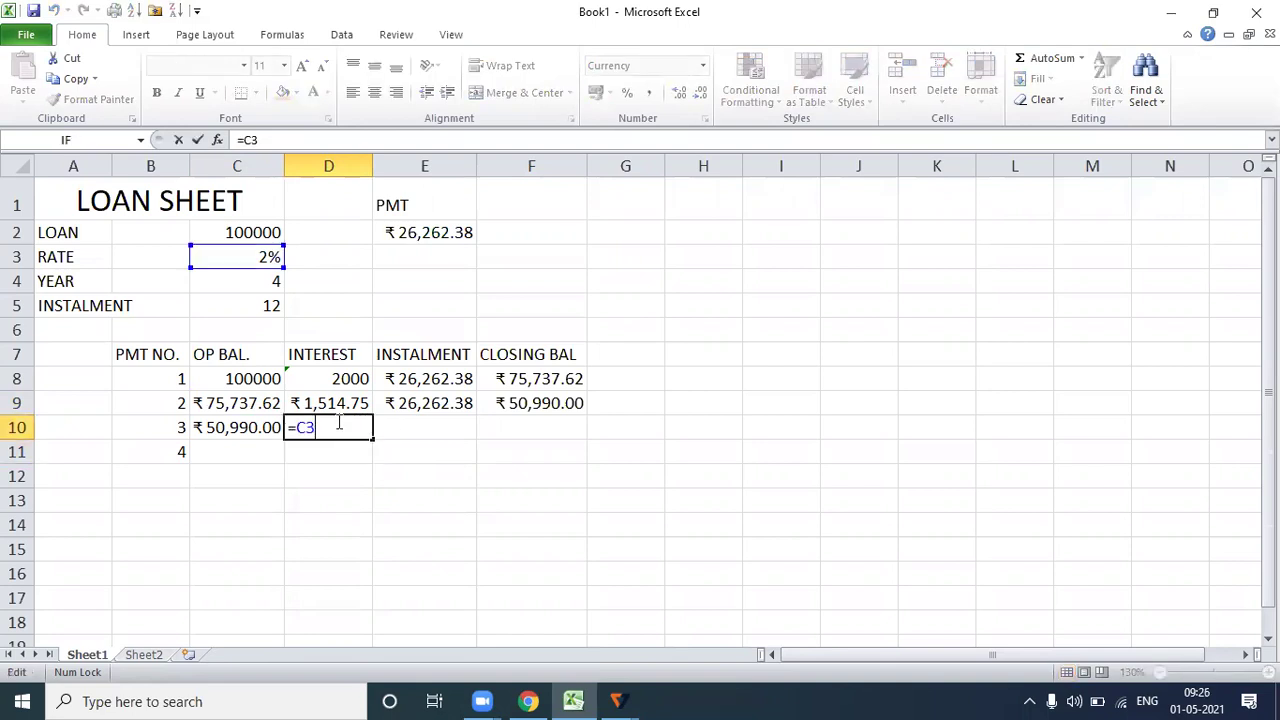
key(BackSpace)
key(BackSpace)
click(266, 424)
text(*)
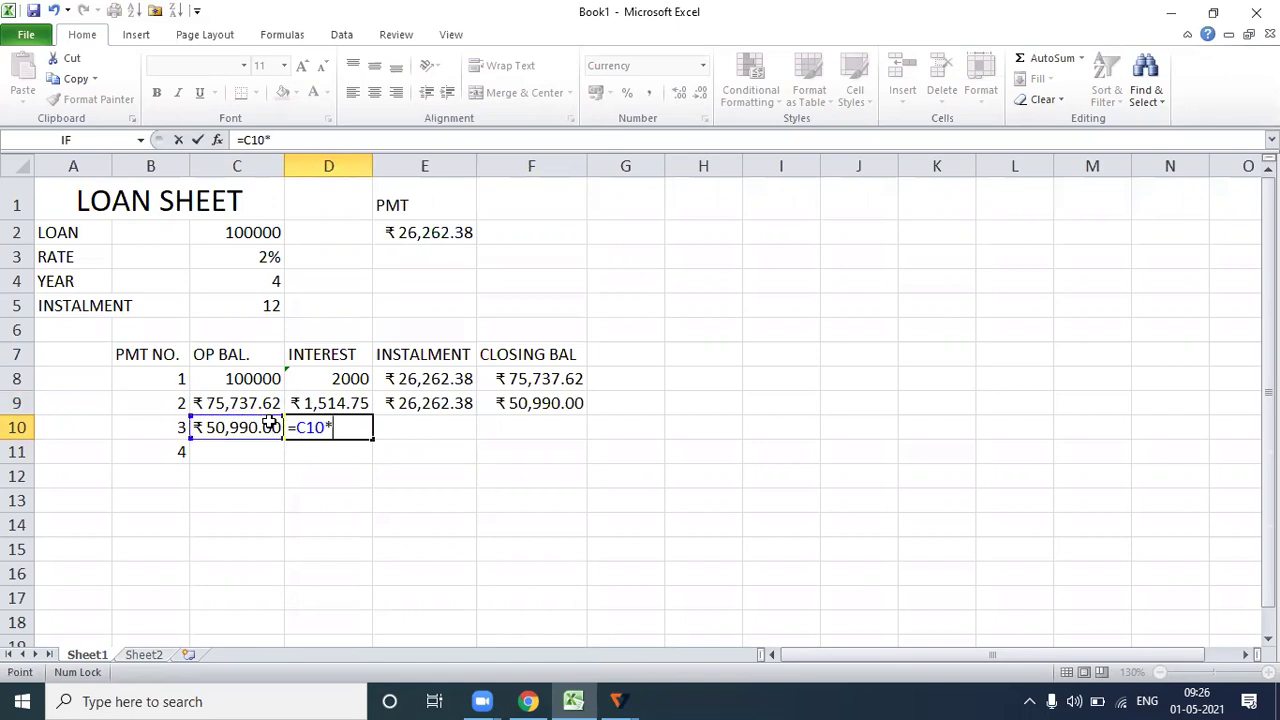
click(270, 256)
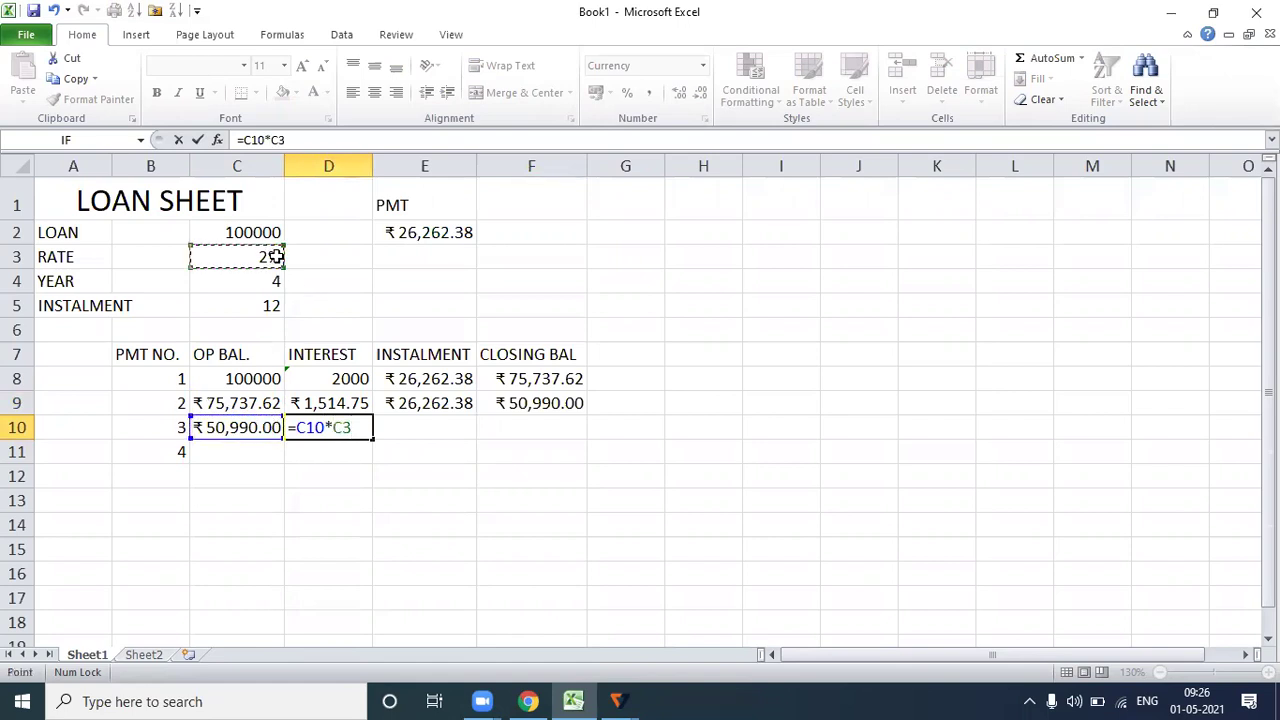
key(Return)
Link the third payment's instalment in E10 to the previous instalment with =E9.
click(423, 425)
text(=)
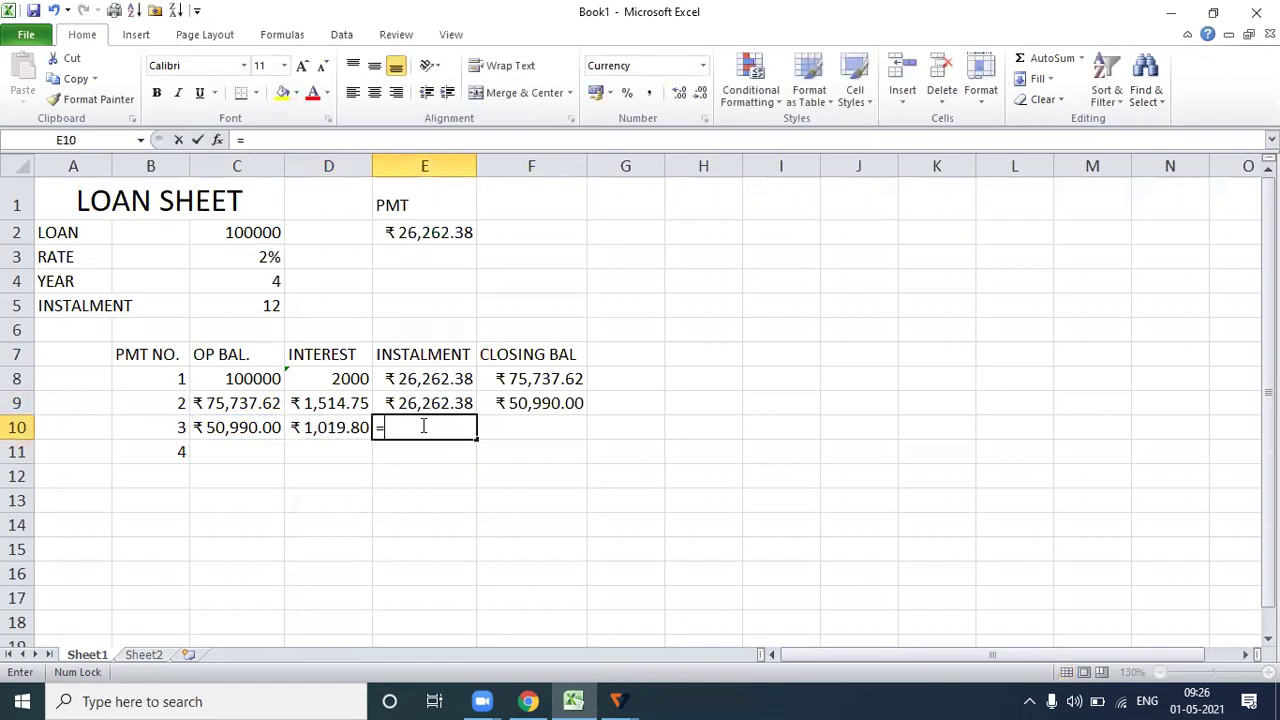
click(425, 400)
key(Return)
Calculate the third payment's closing balance in F10 with the formula =C10+D10-E10.
click(490, 420)
text(=)
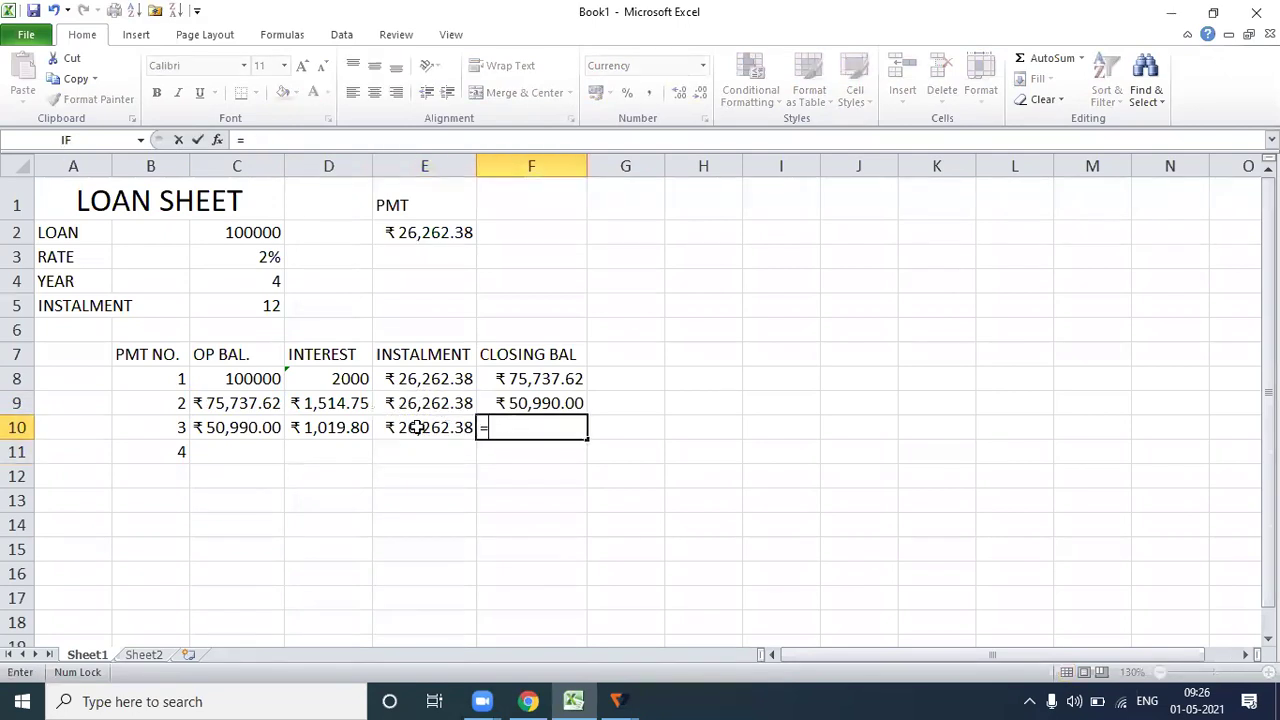
click(265, 425)
text(+)
click(313, 423)
text(-)
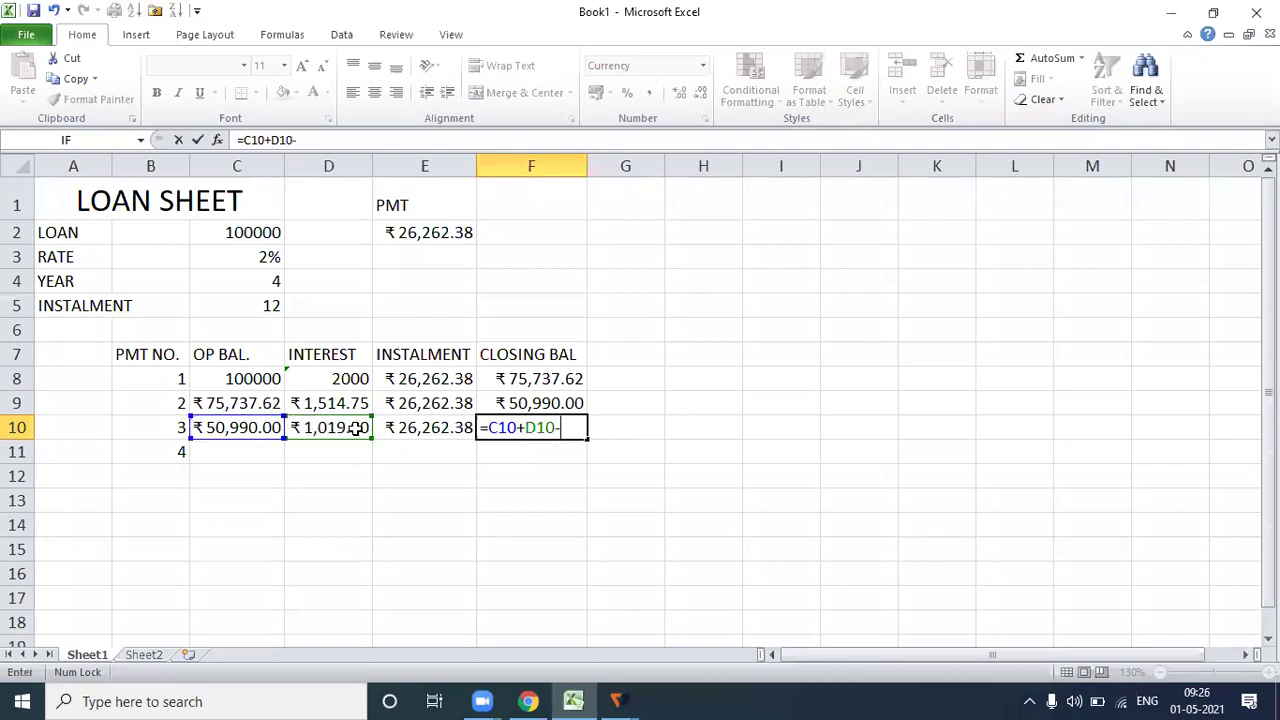
click(392, 425)
key(Return)
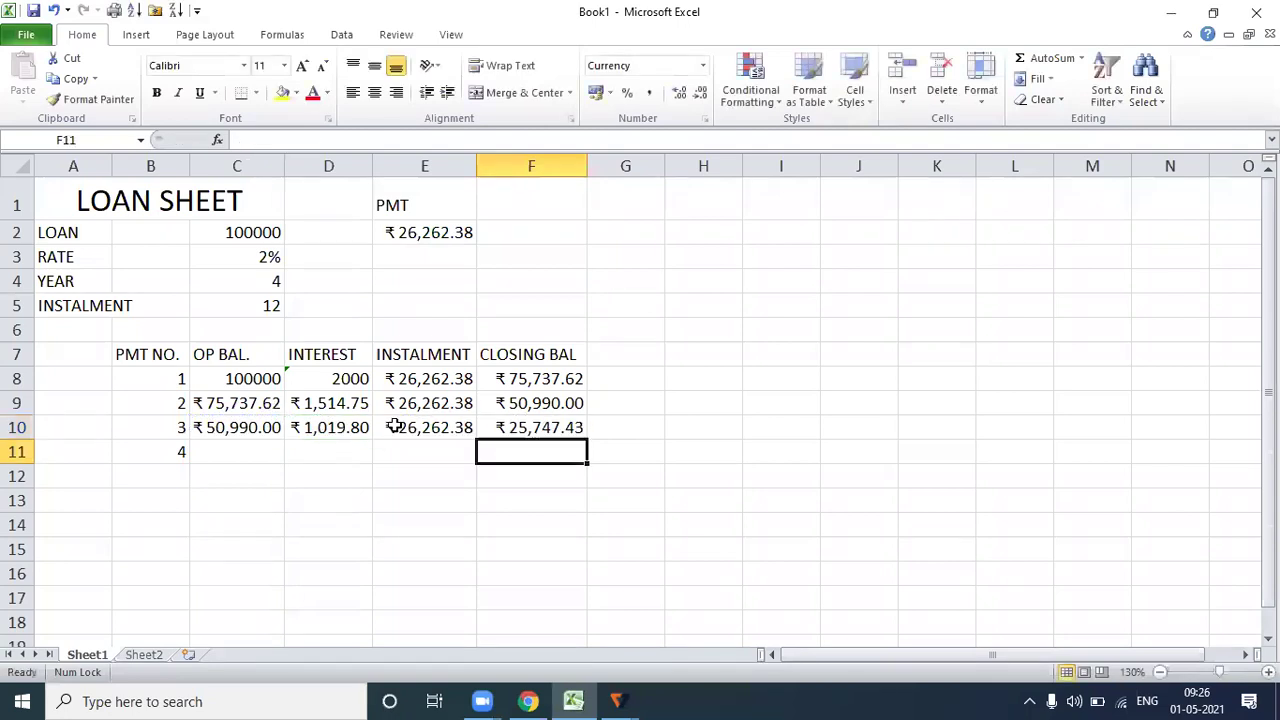
Carry the third closing balance into the fourth payment's opening balance in C11 with =F10.
click(242, 449)
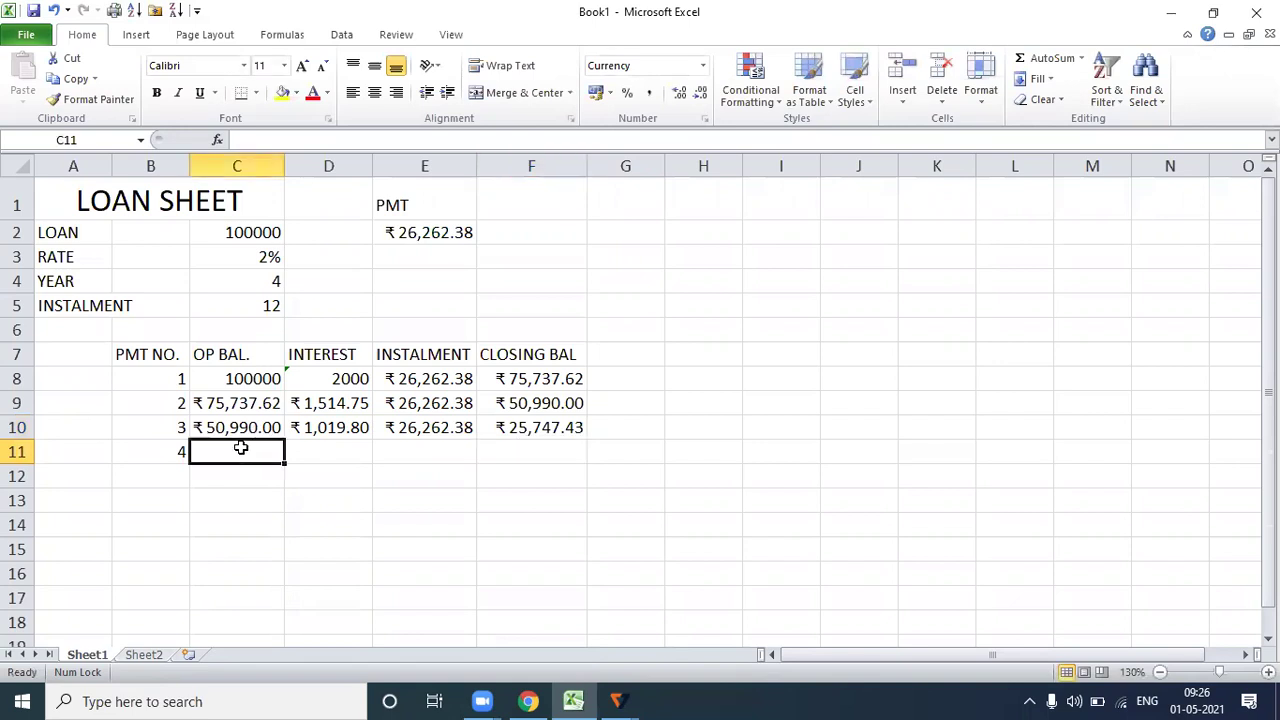
text(=)
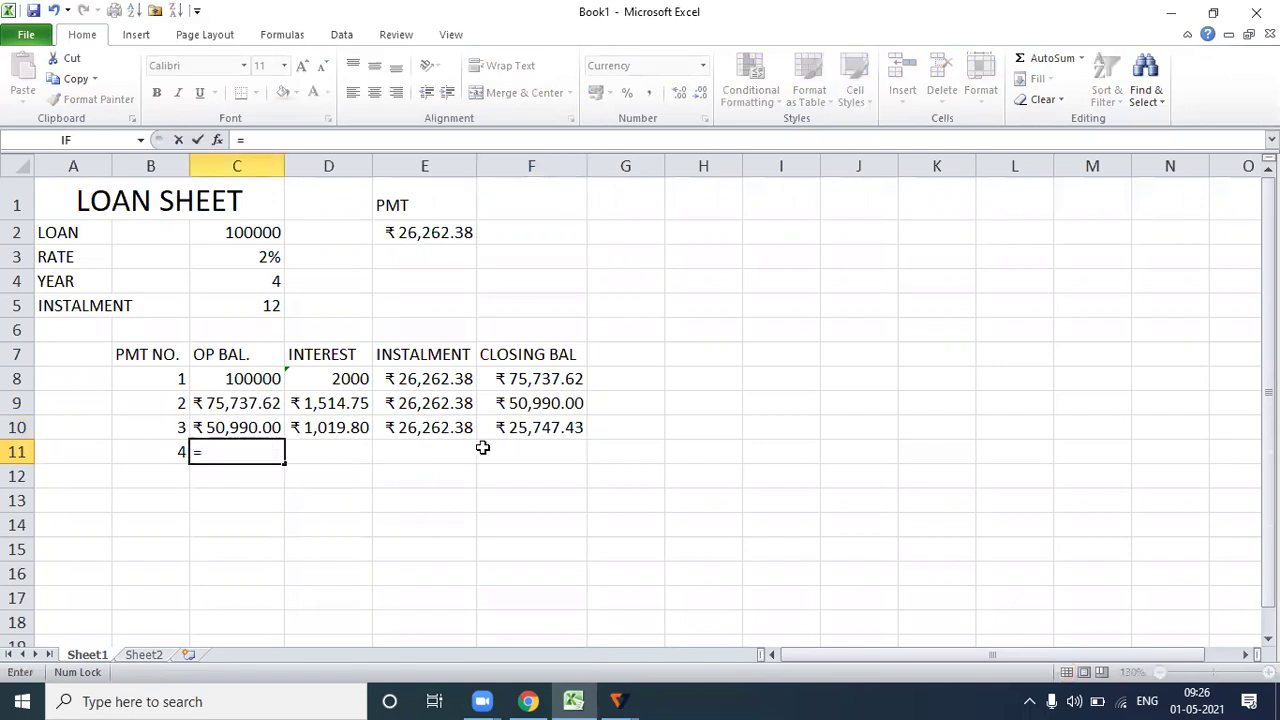
click(527, 428)
key(Return)
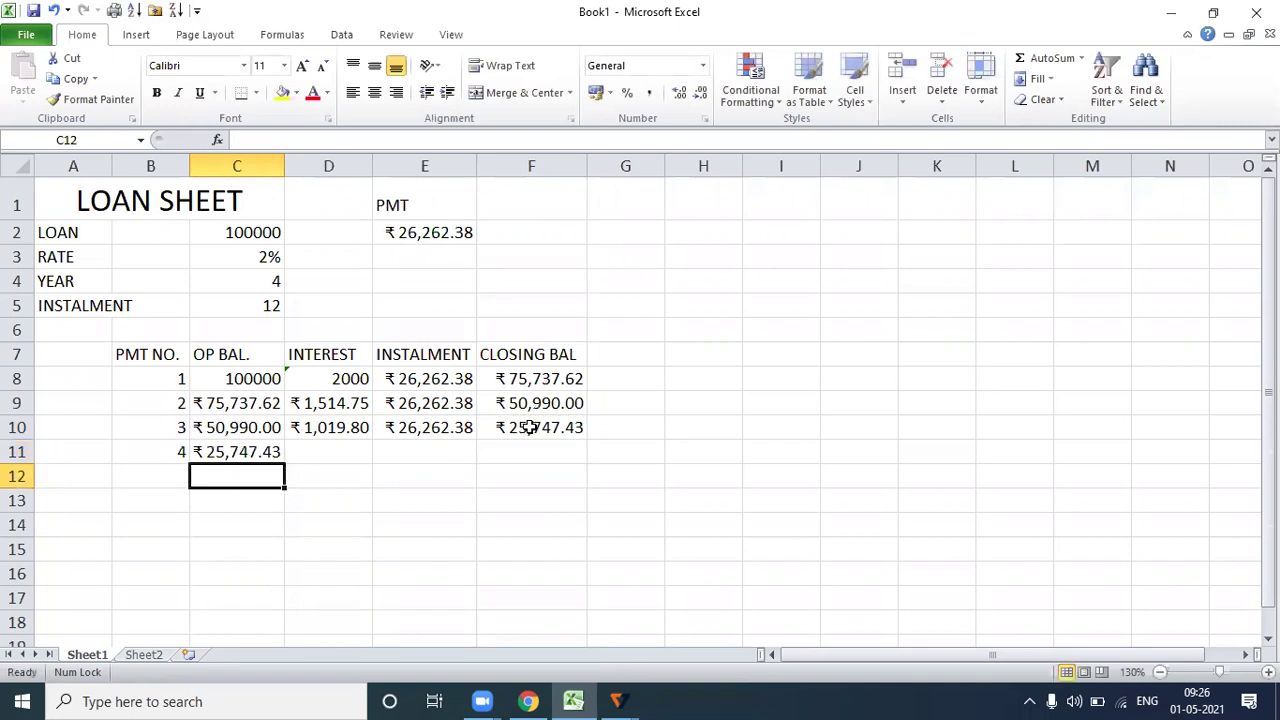
Calculate the fourth payment's interest in D11 with the formula =C11*C3.
click(336, 449)
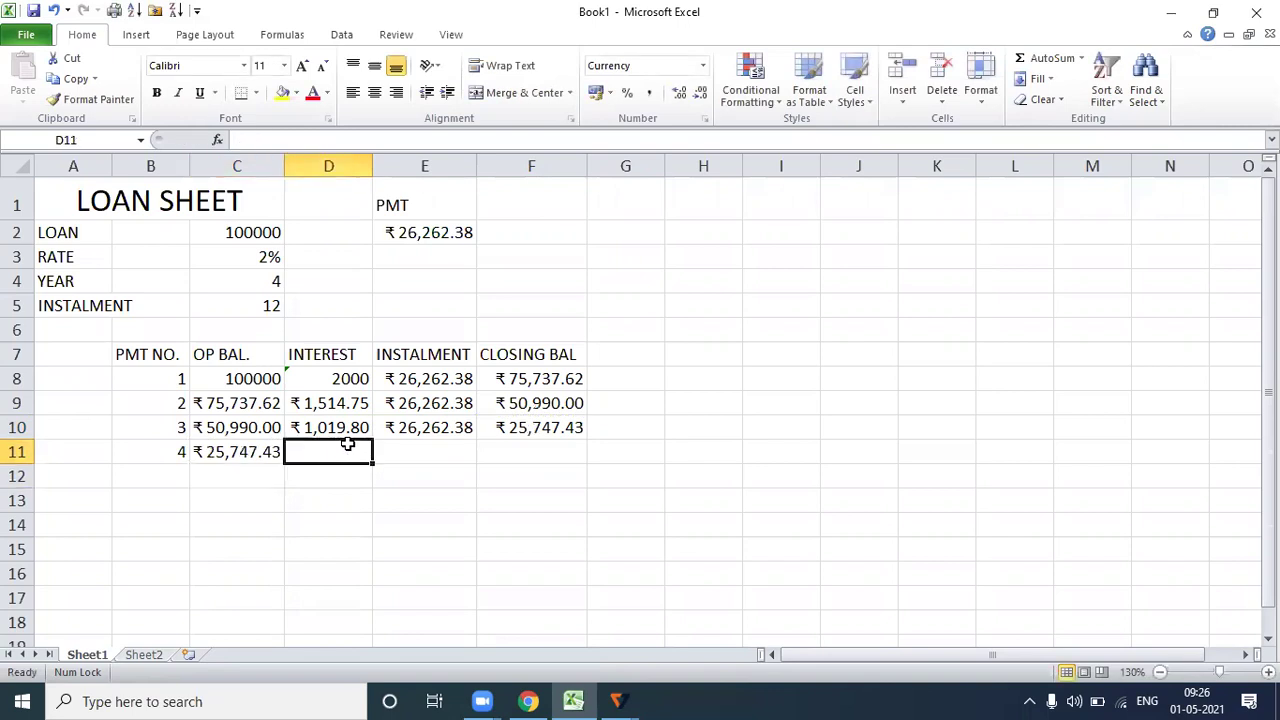
text(=)
click(234, 452)
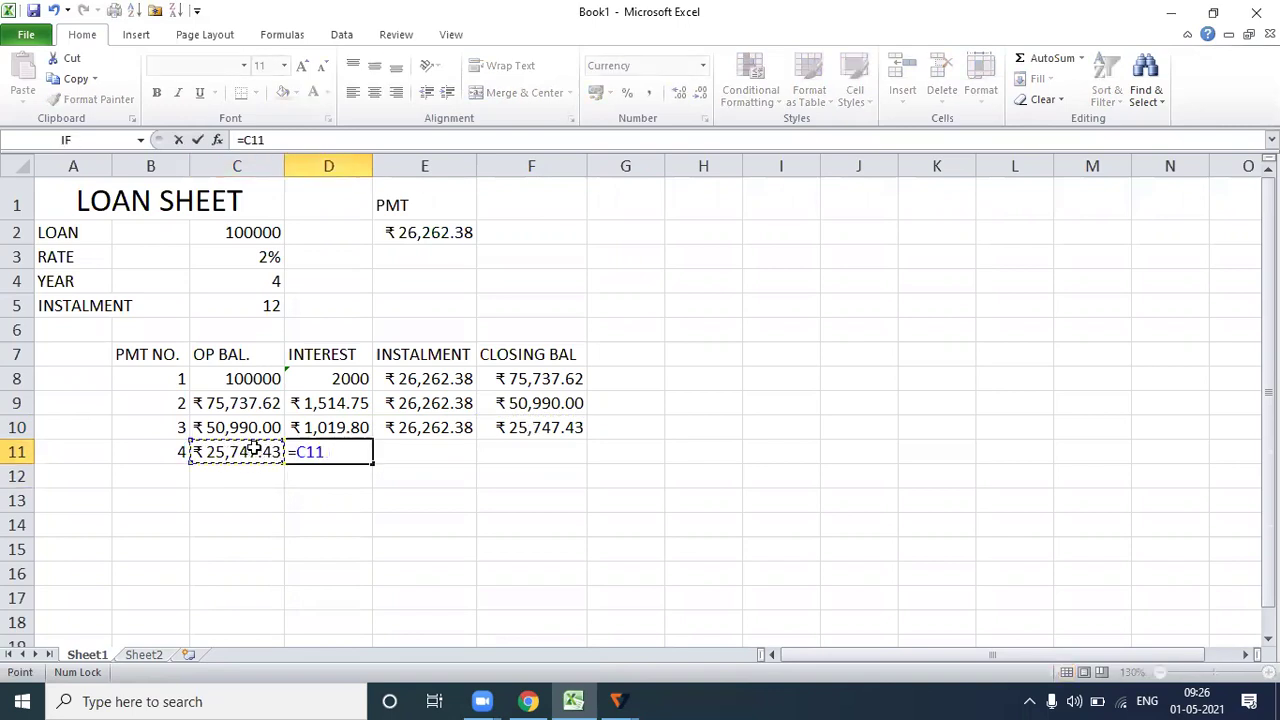
text(*)
click(270, 256)
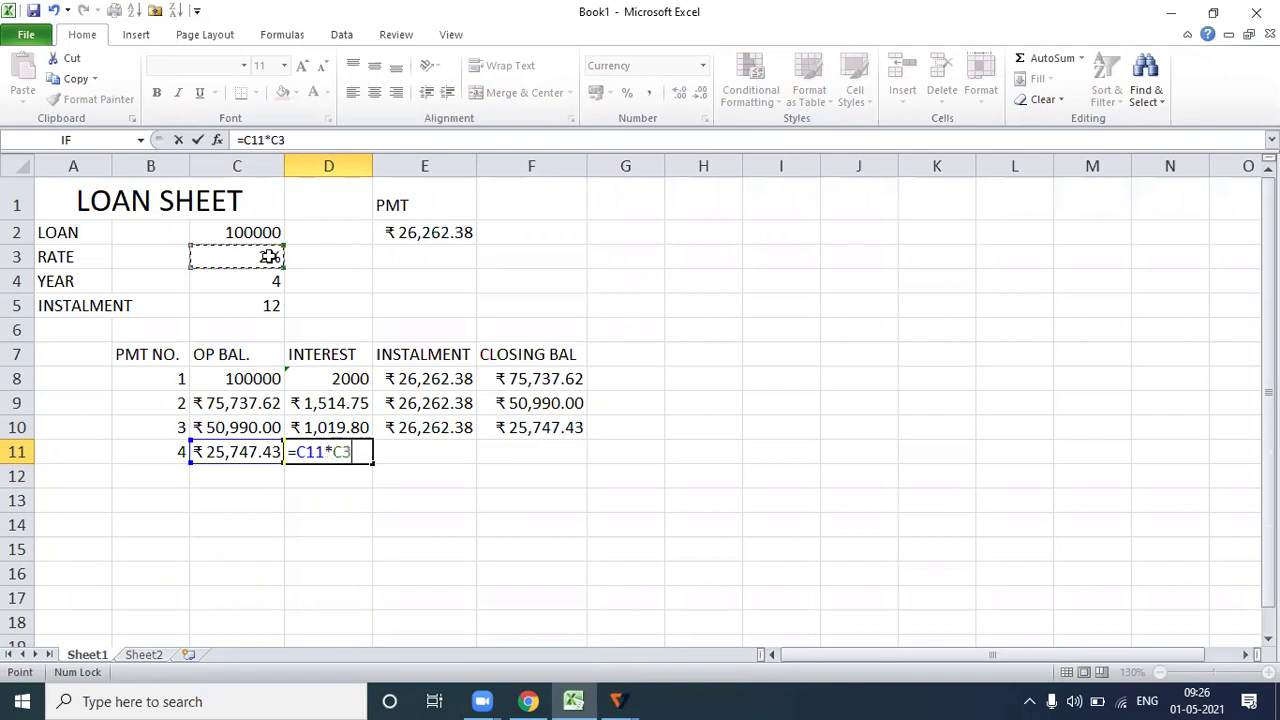
key(Return)
Link the fourth payment's instalment in E11 to the previous instalment with =E10.
click(410, 449)
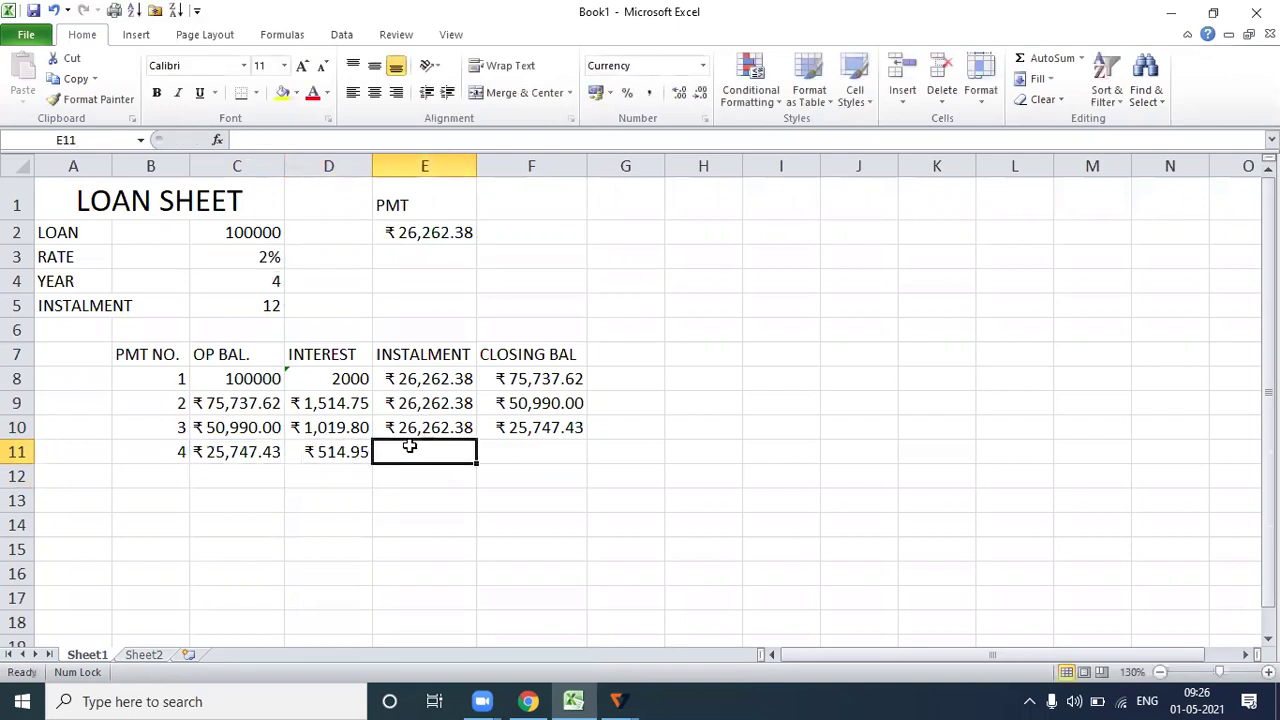
text(=)
click(410, 433)
key(Return)
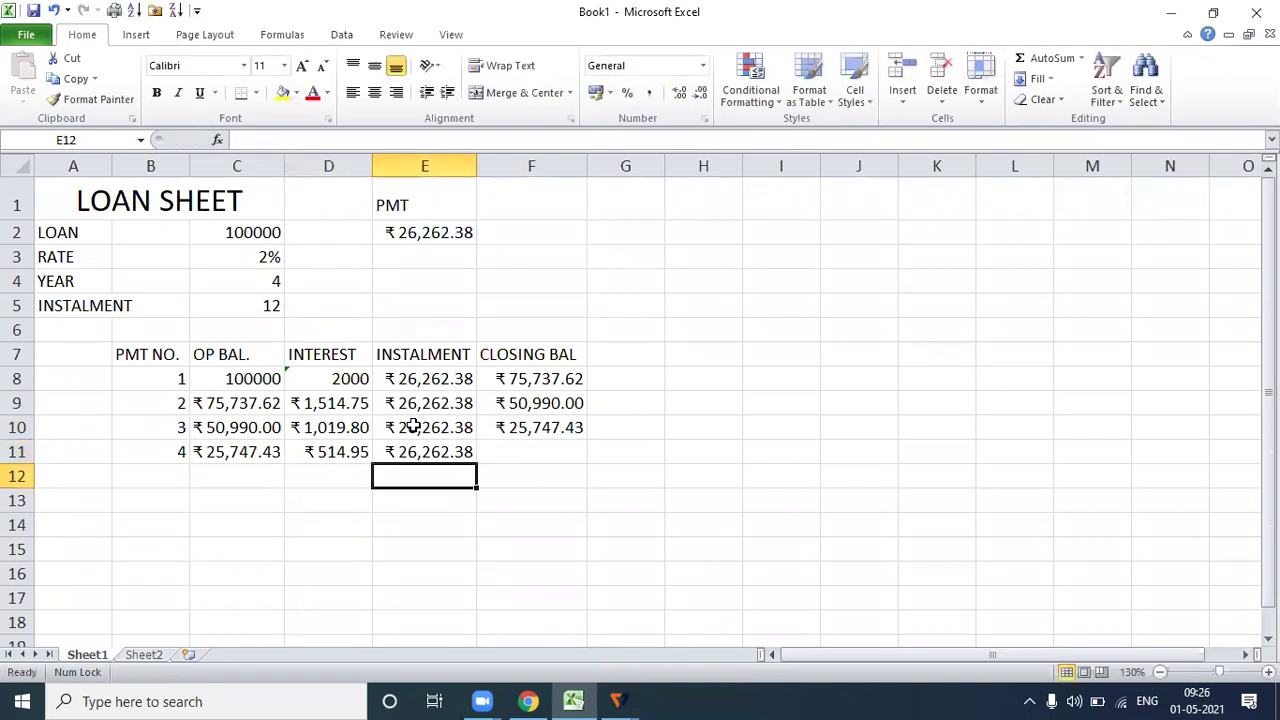
Calculate the fourth payment's closing balance in F11 with the formula =C11+D11-E11 and select the finished cell.
click(503, 451)
text(=)
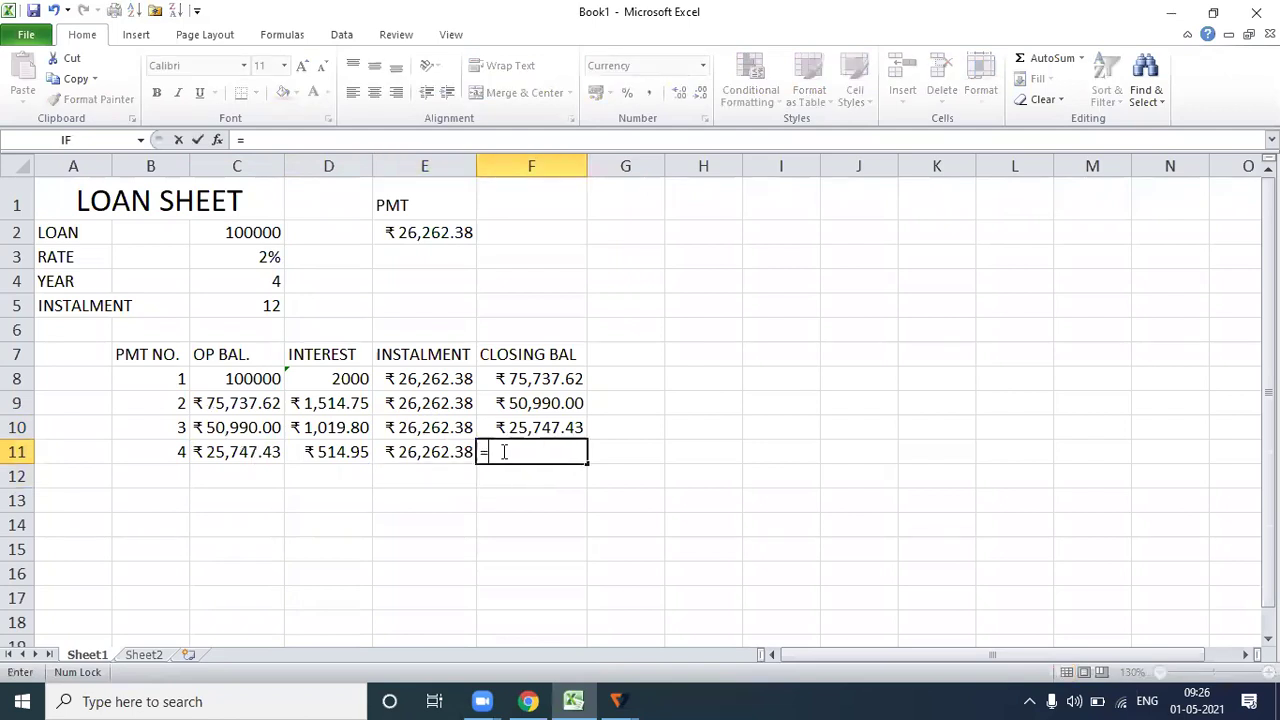
click(260, 451)
text(+)
click(320, 450)
text(-)
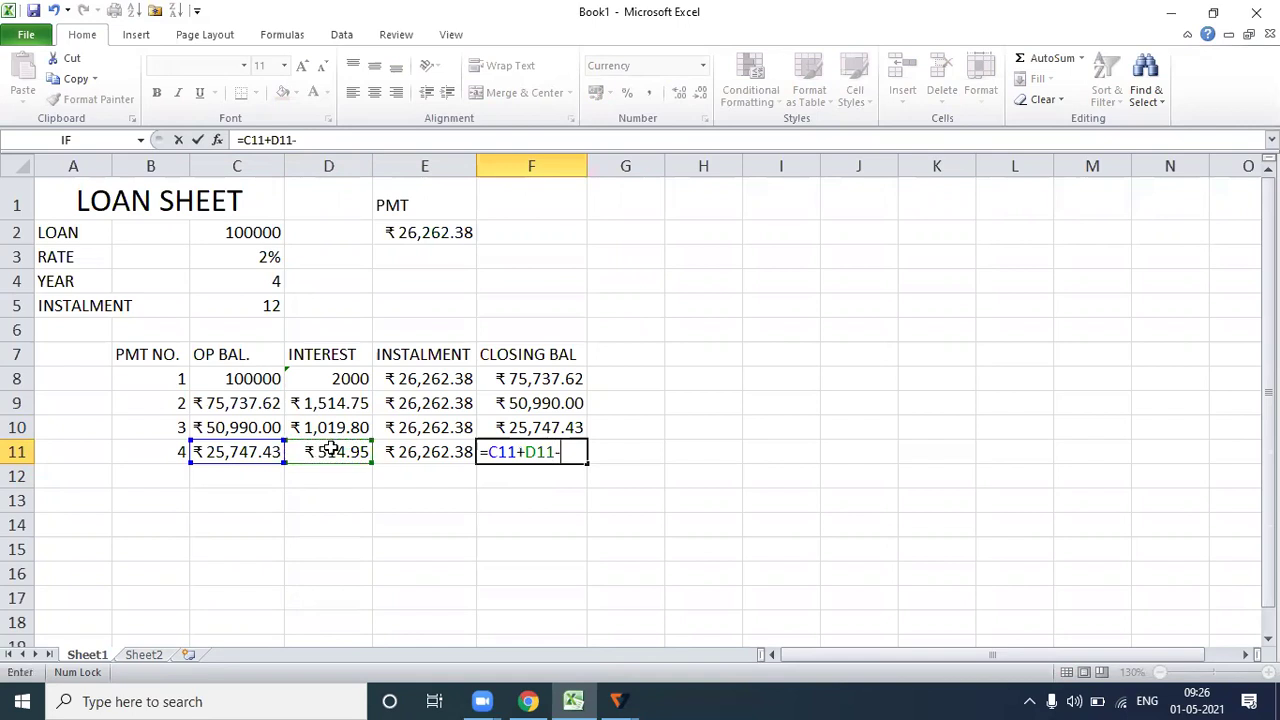
click(392, 451)
key(Return)
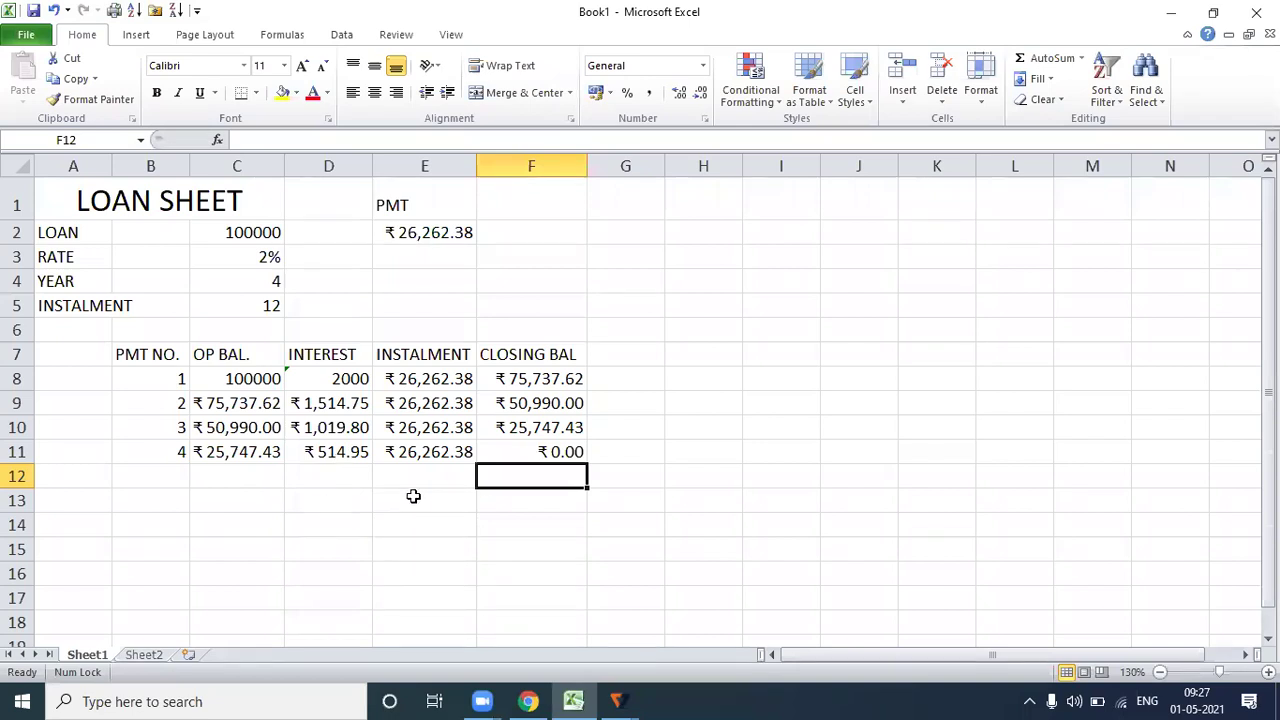
click(531, 448)
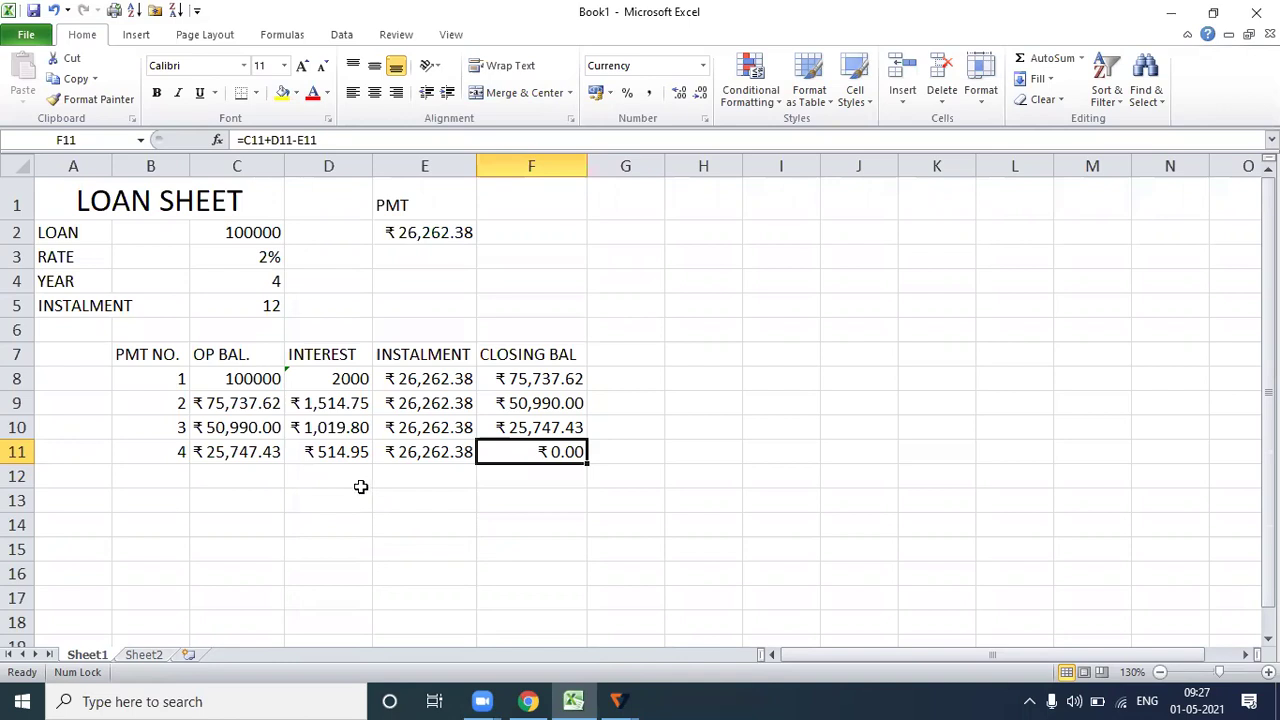
Number the cells H7 to H18 from 1 to 12 for a second payment list.
click(676, 355)
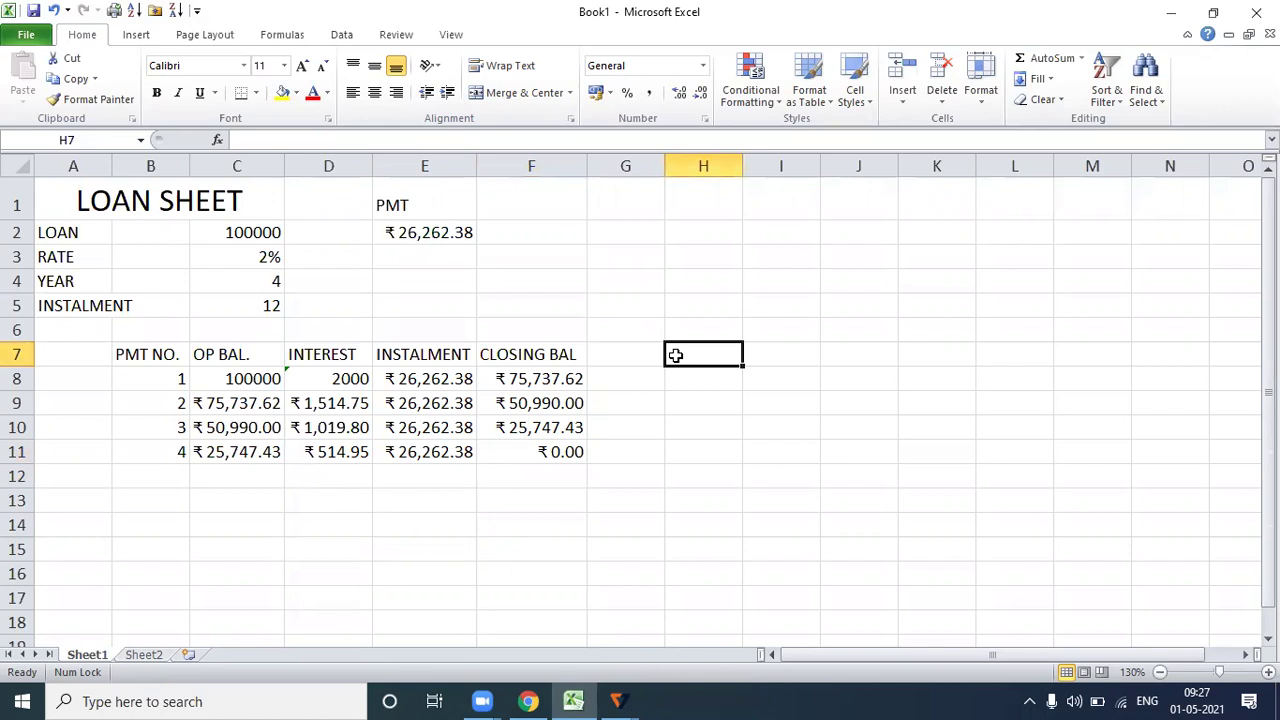
text(1)
key(Return)
text(2)
key(Return)
text(3)
key(Return)
text(4)
key(Return)
text(5)
key(Return)
text(6 7 8)
key(Return)
text(9)
key(Return)
text(0)
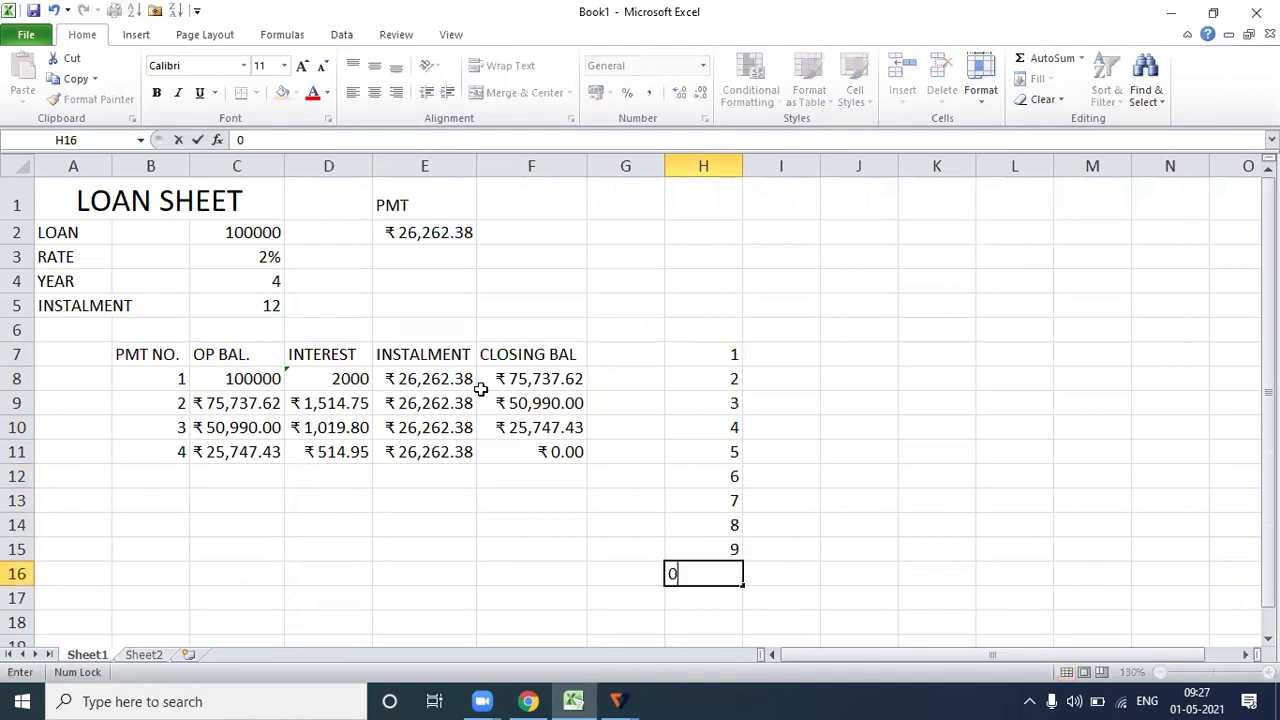
key(BackSpace)
text(10)
key(Return)
text(11)
key(Return)
text(12)
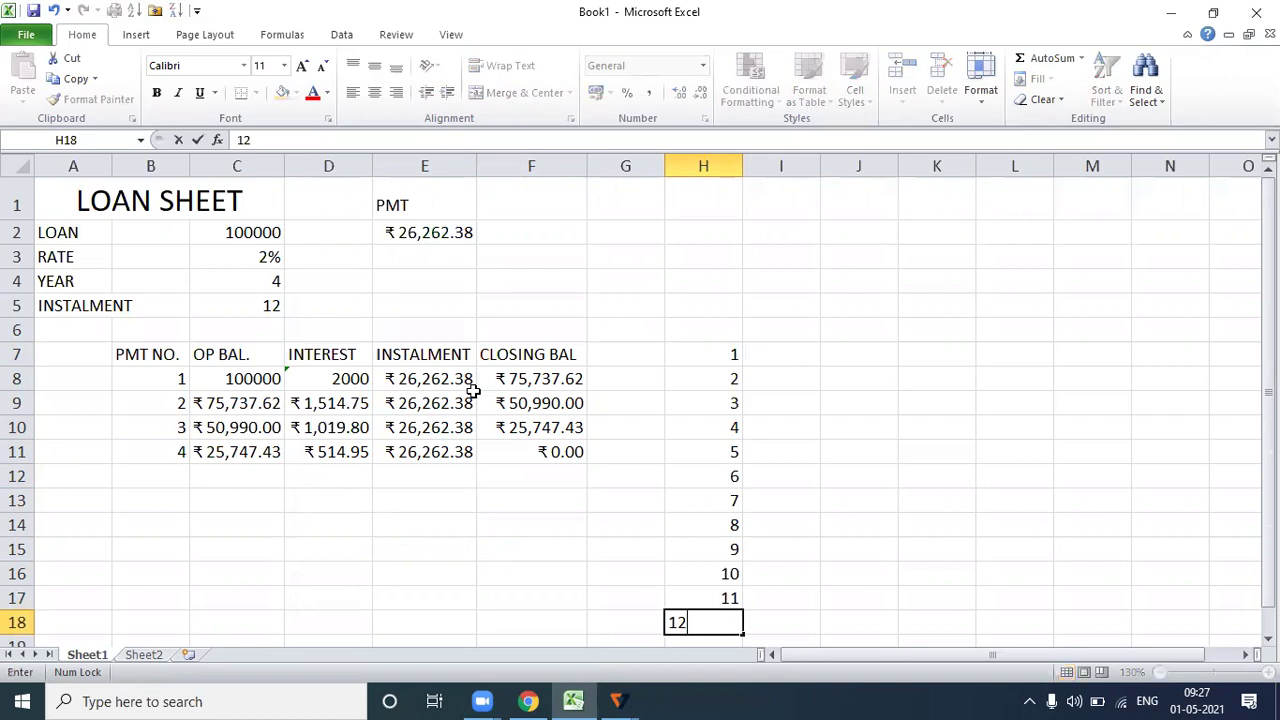
key(Return)
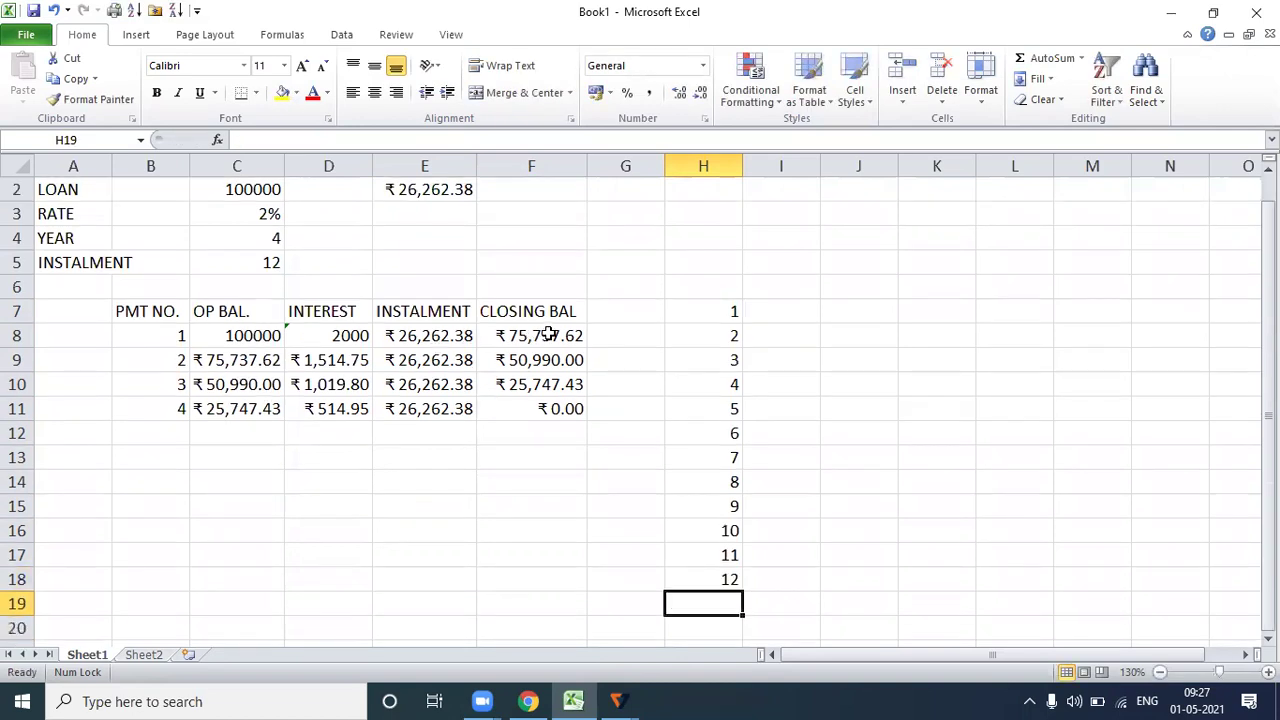
Enter the label PMT in cell H2 above the new payment list.
scroll(663, 290, down, 1)
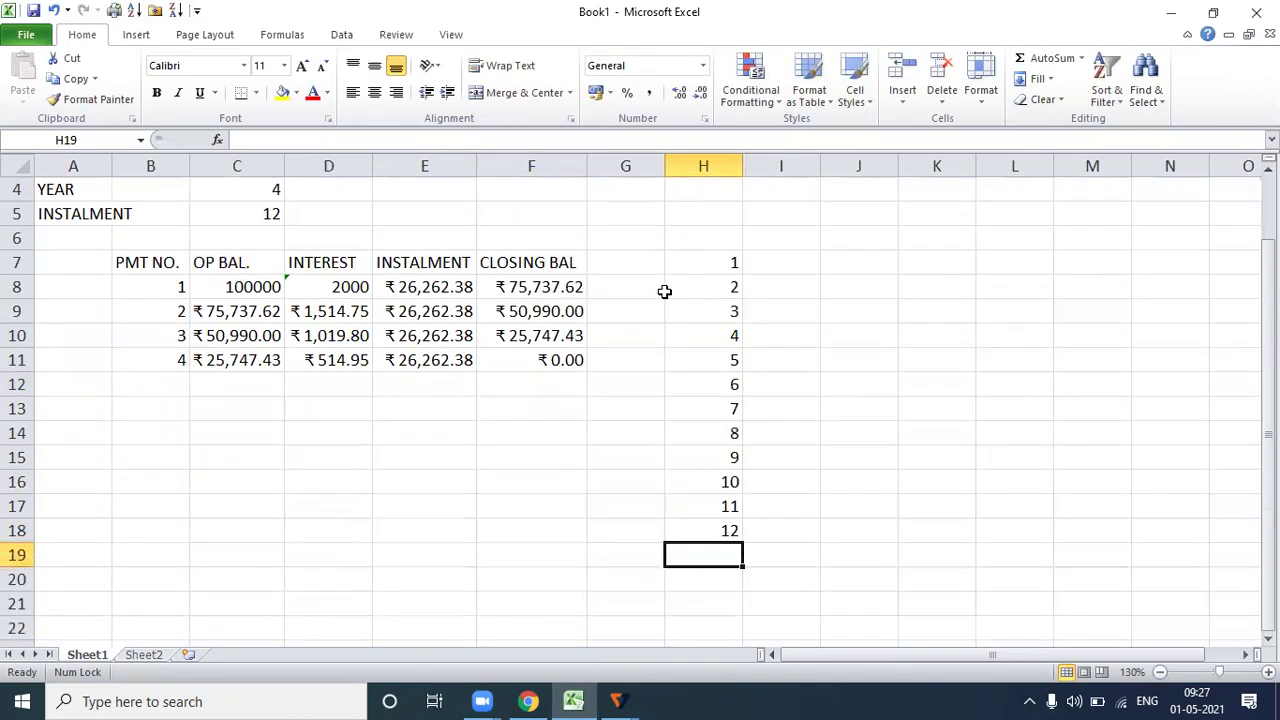
scroll(664, 291, up, 1)
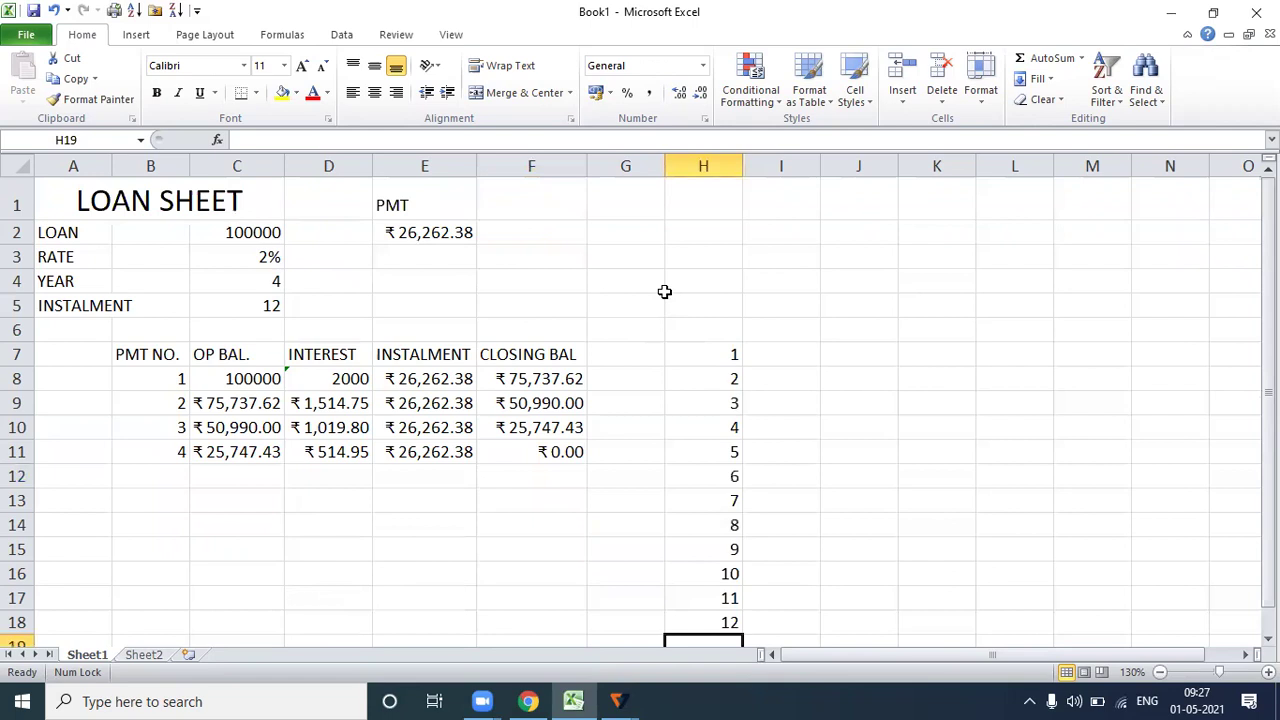
click(698, 224)
text(PMT)
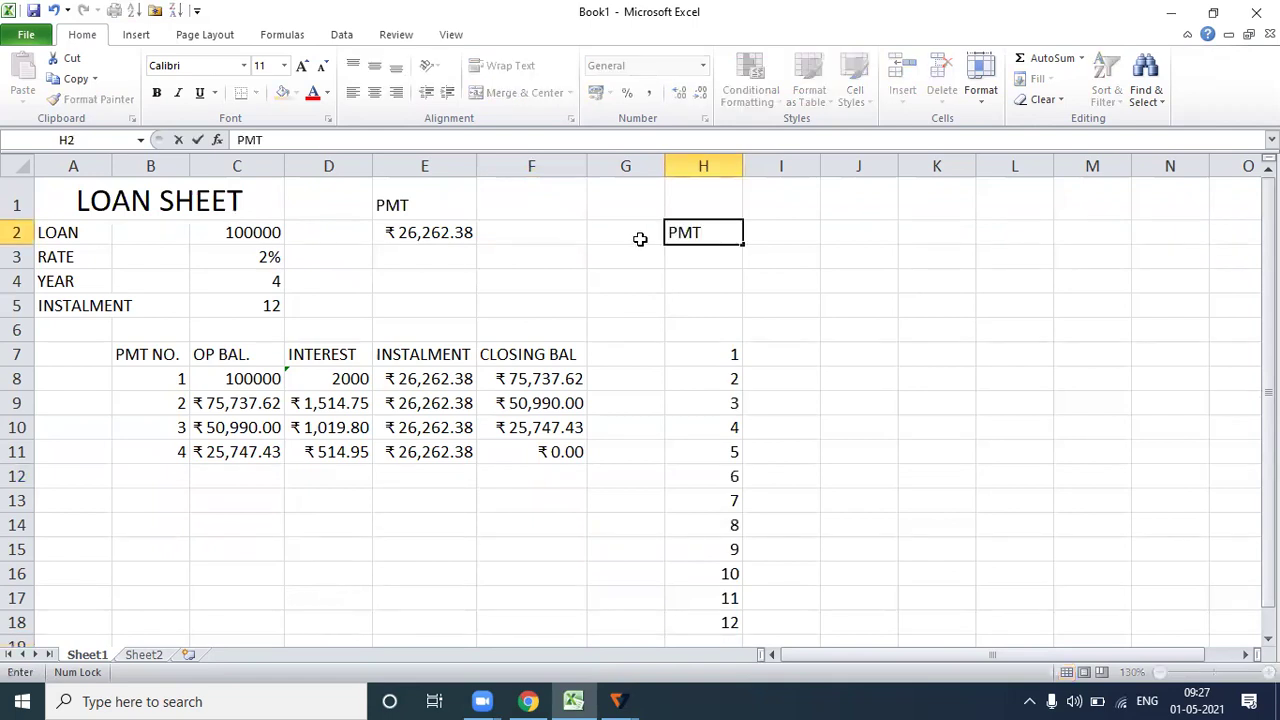
key(Return)
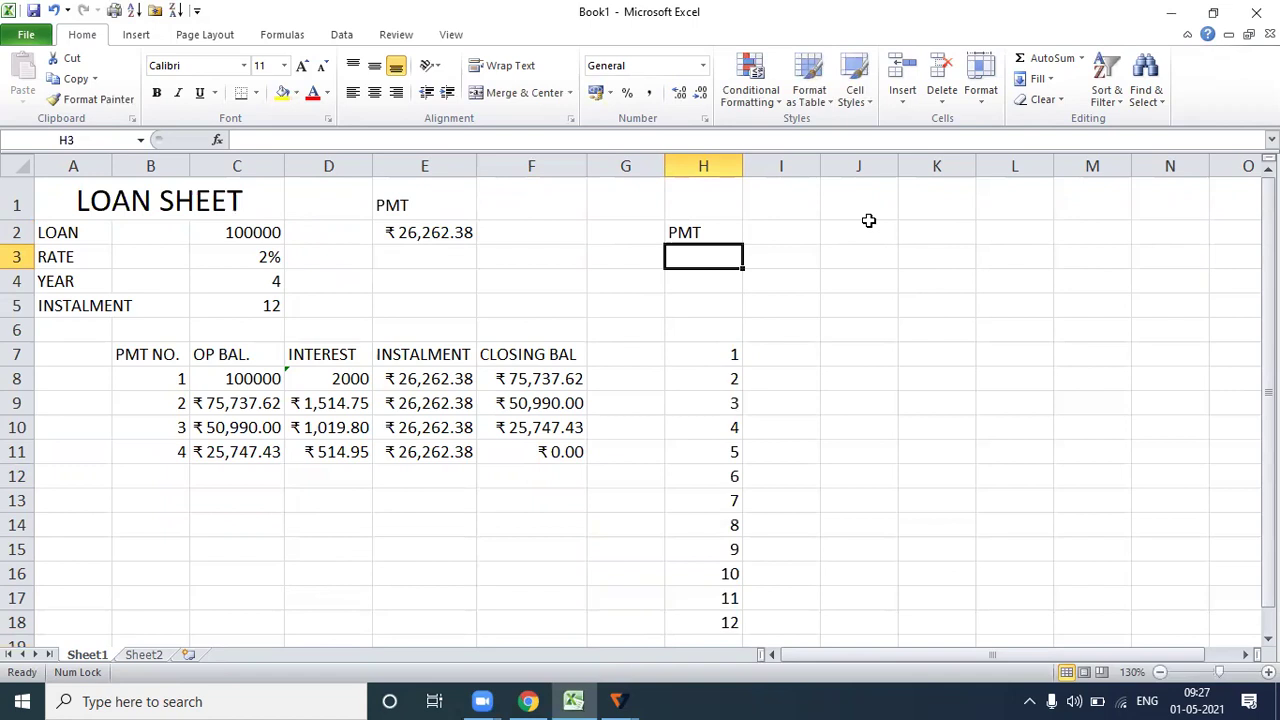
Calculate the monthly instalment in H3 with the formula =PMT(C3/12,C4*12,-C2).
text(=PM)
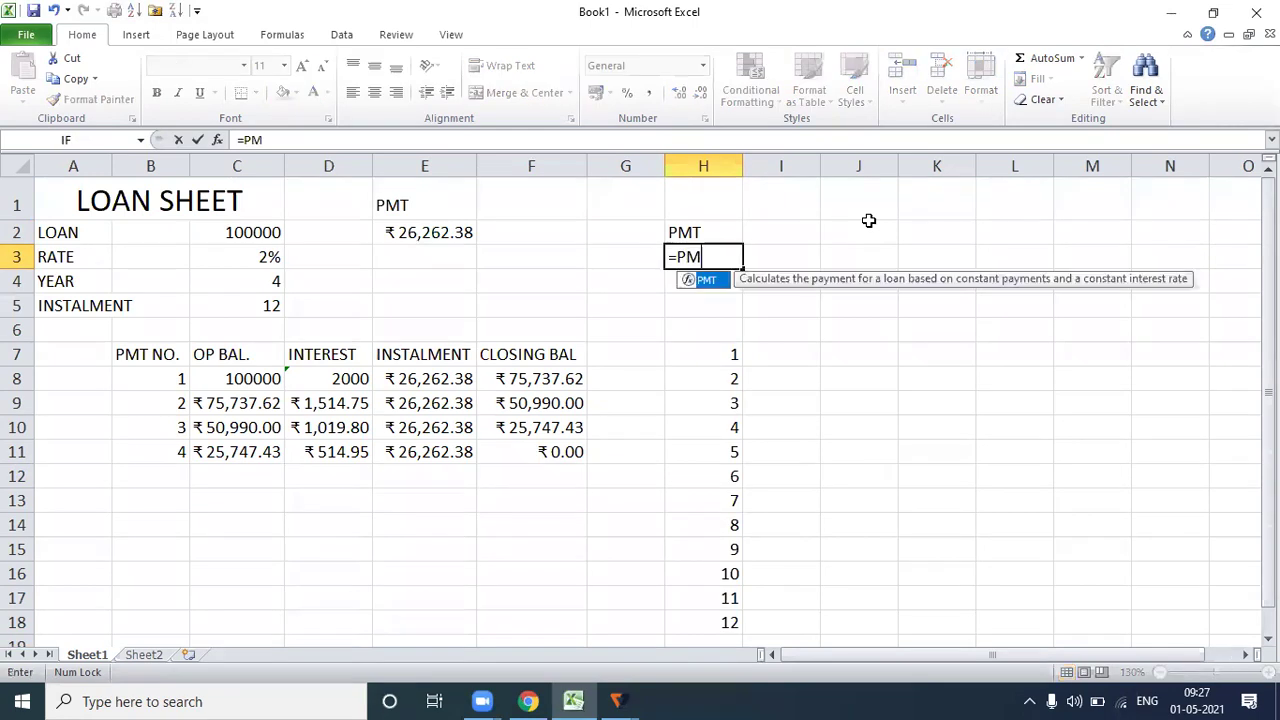
text(T()
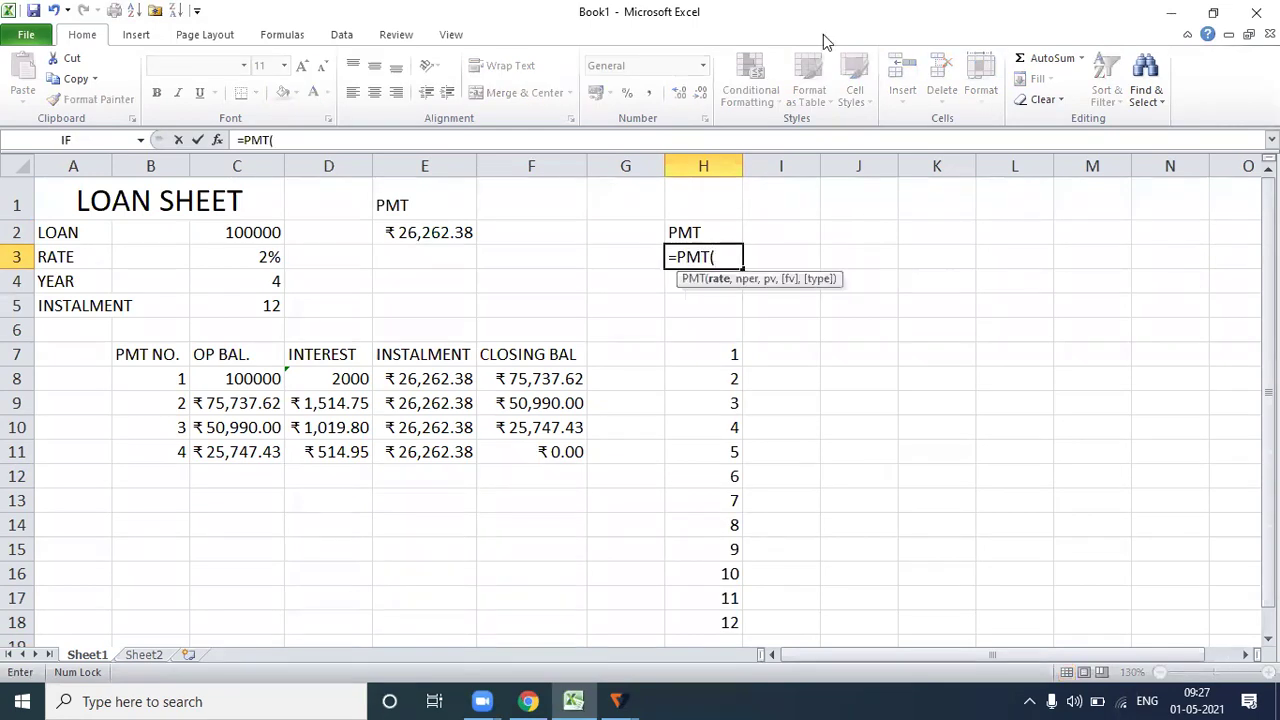
click(744, 255)
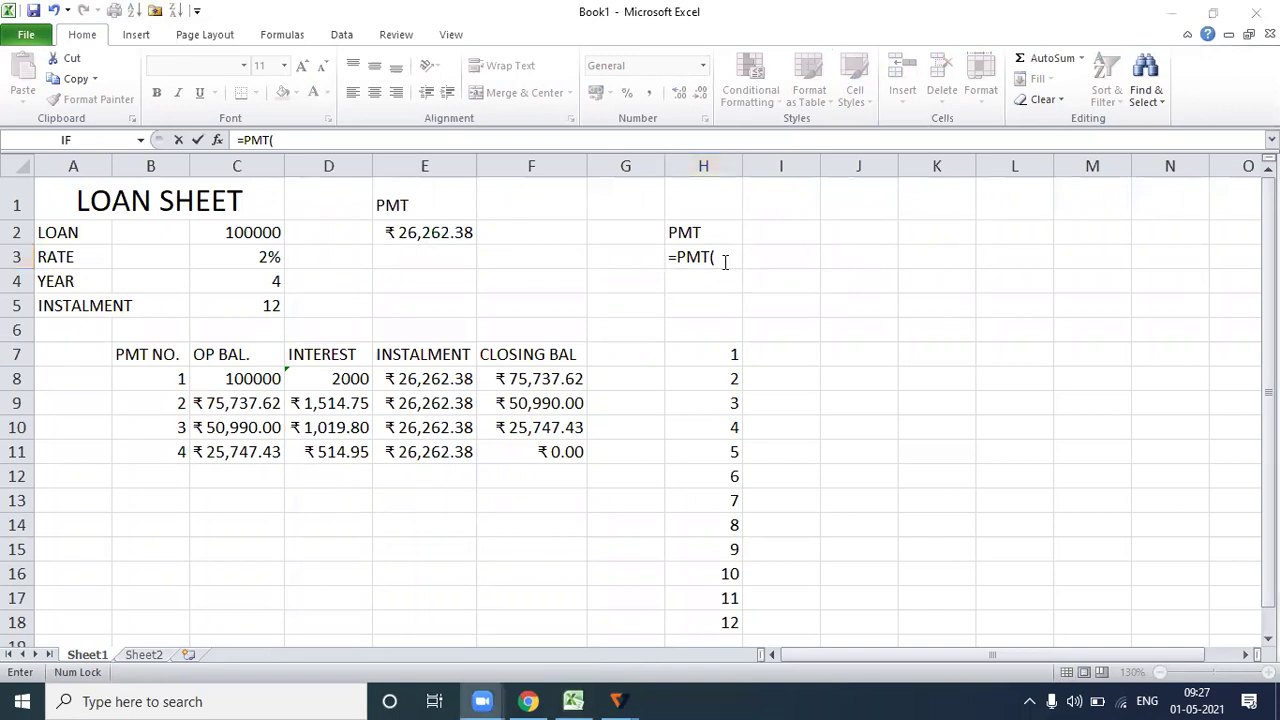
click(709, 259)
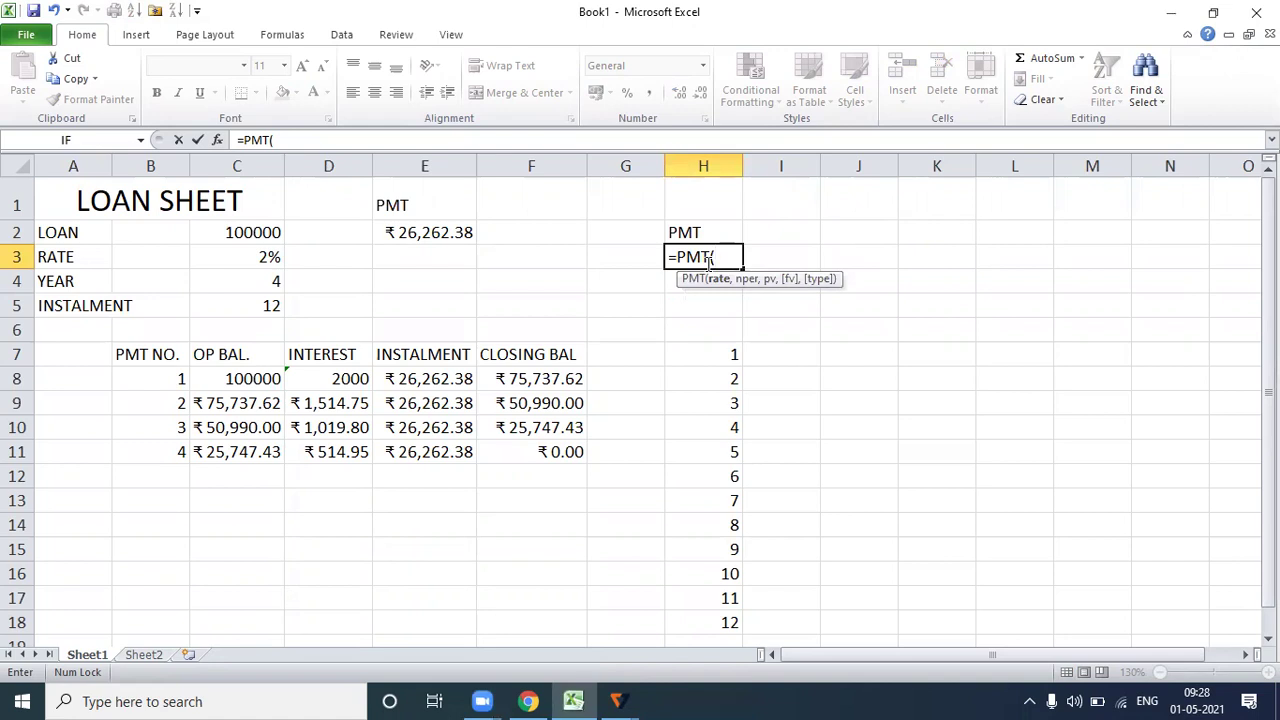
click(272, 257)
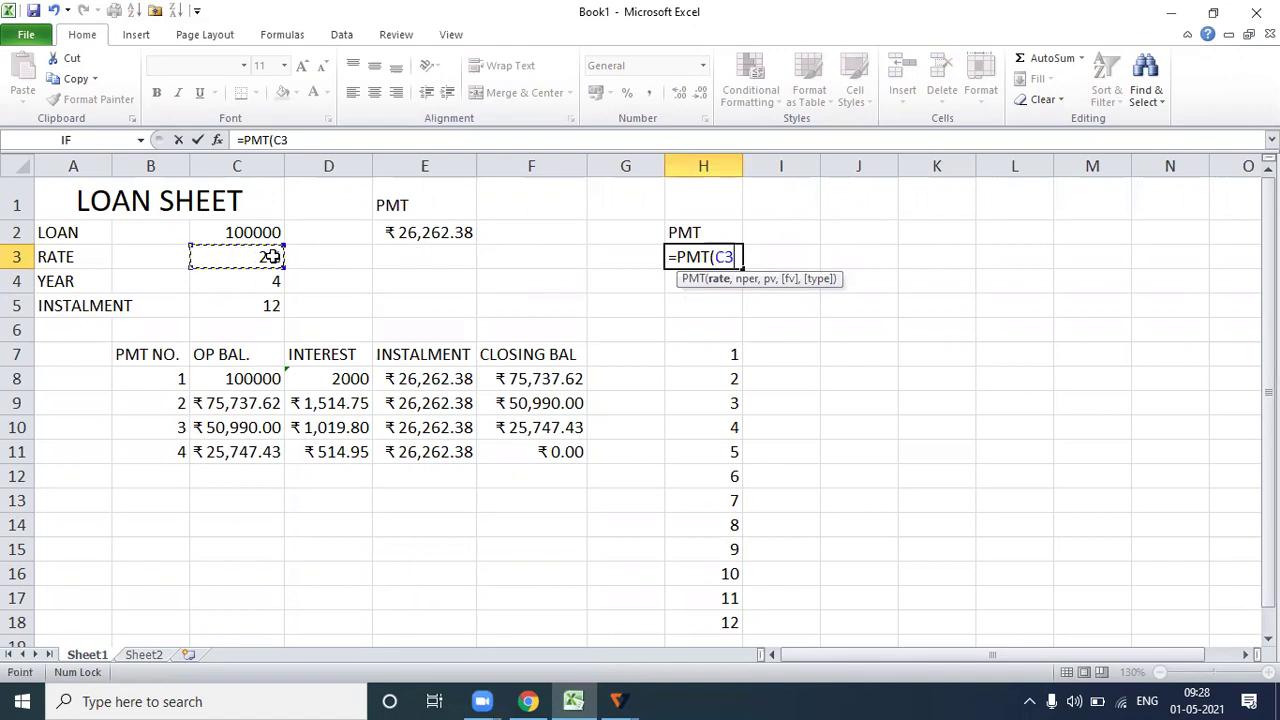
text(/12,)
click(275, 280)
text(*)
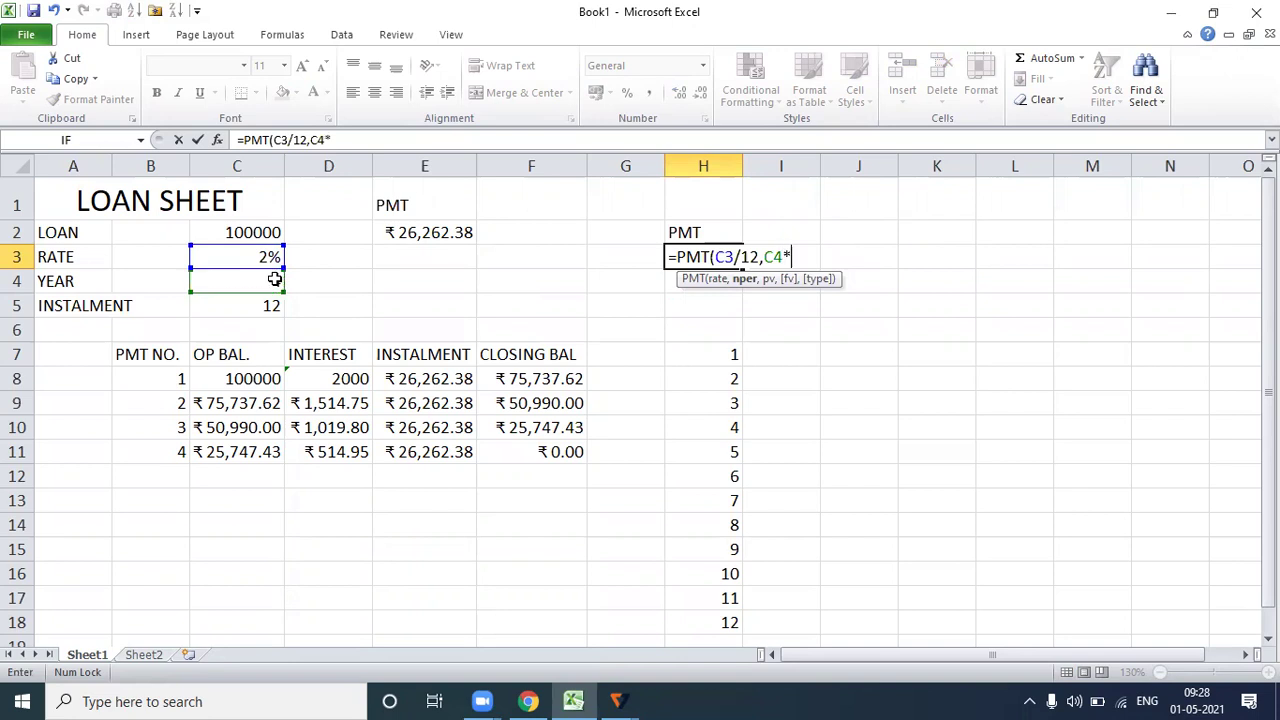
text(12,-)
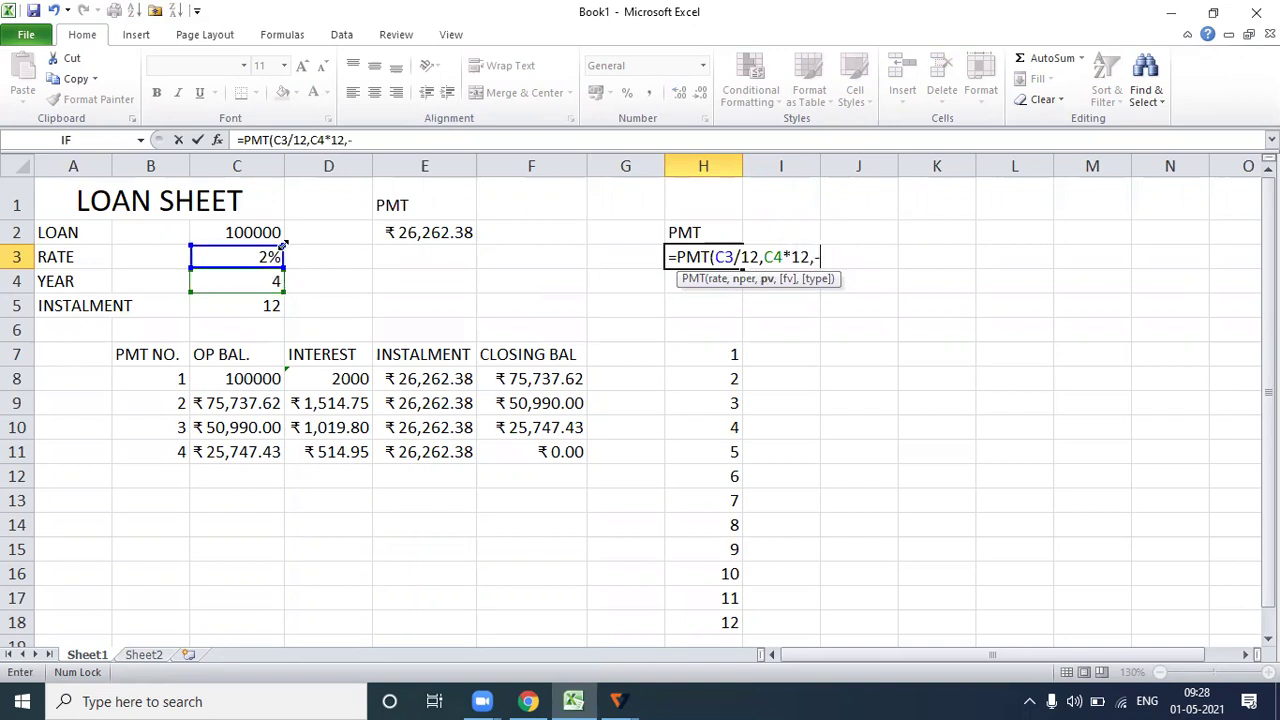
click(278, 232)
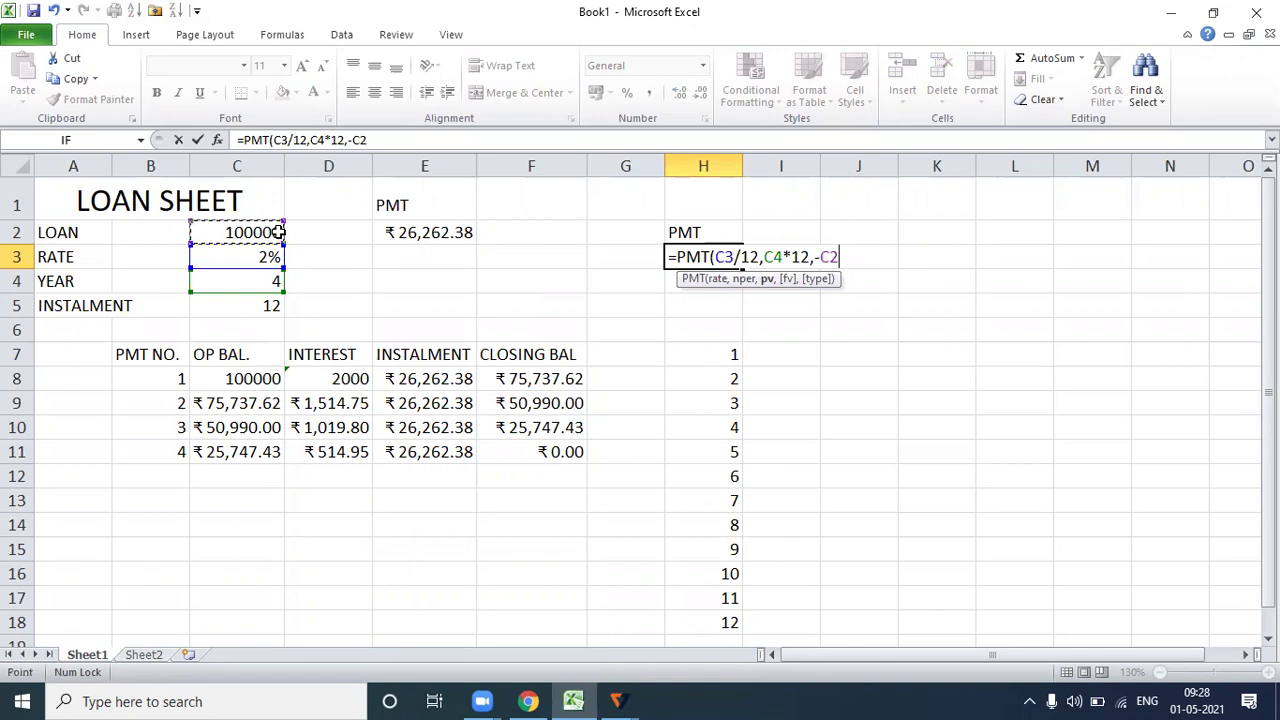
text())
key(Return)
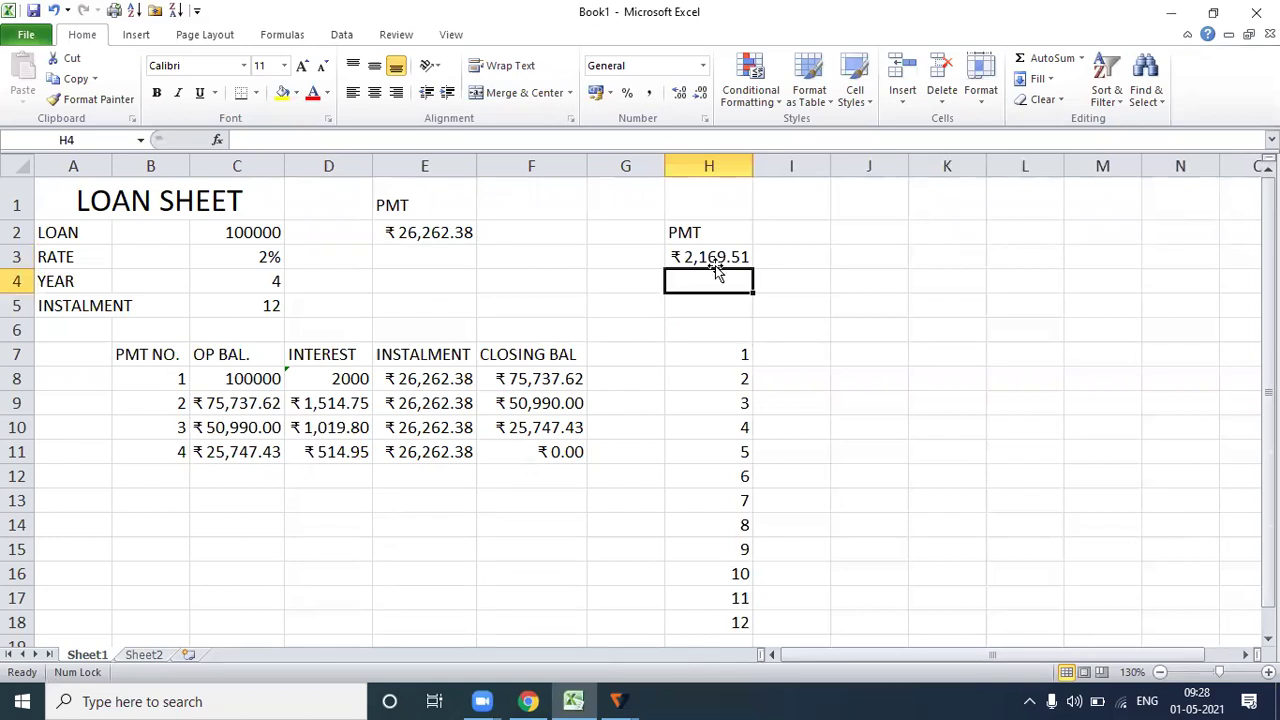
Enter the headings PMT NO., OP and INTEREST in H6 to J6 above the 12-payment list.
click(727, 343)
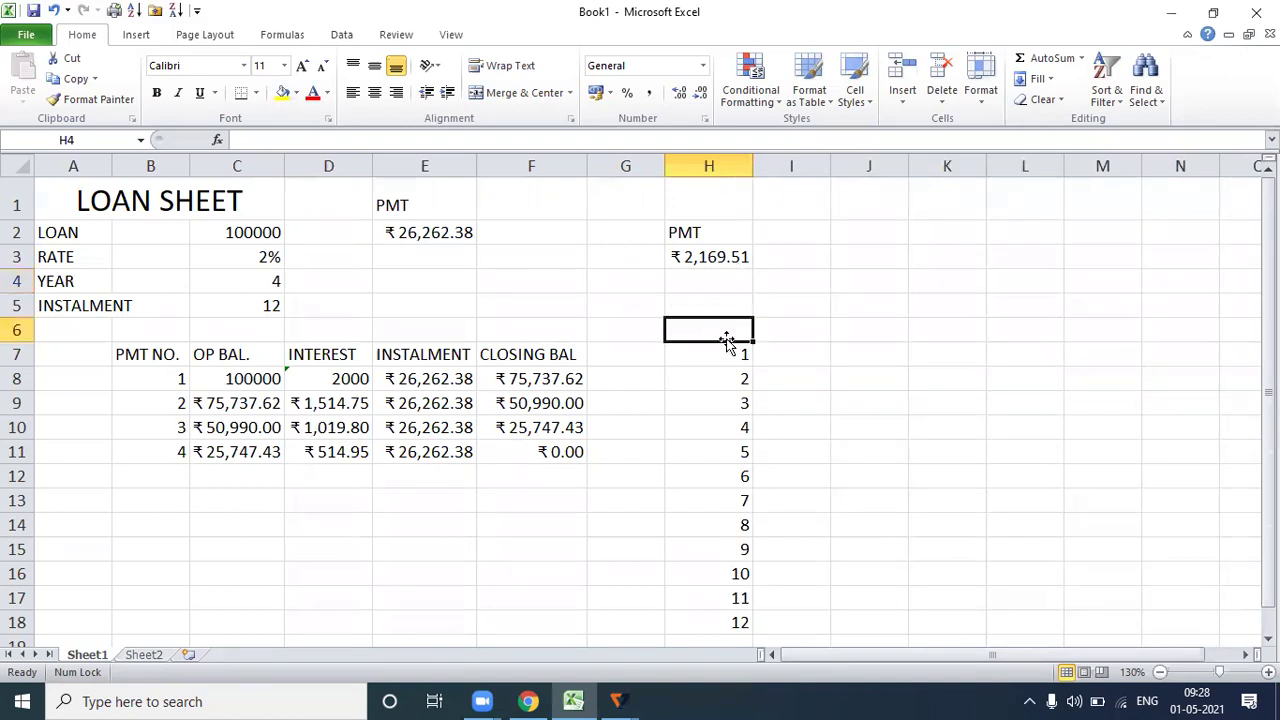
text(PM)
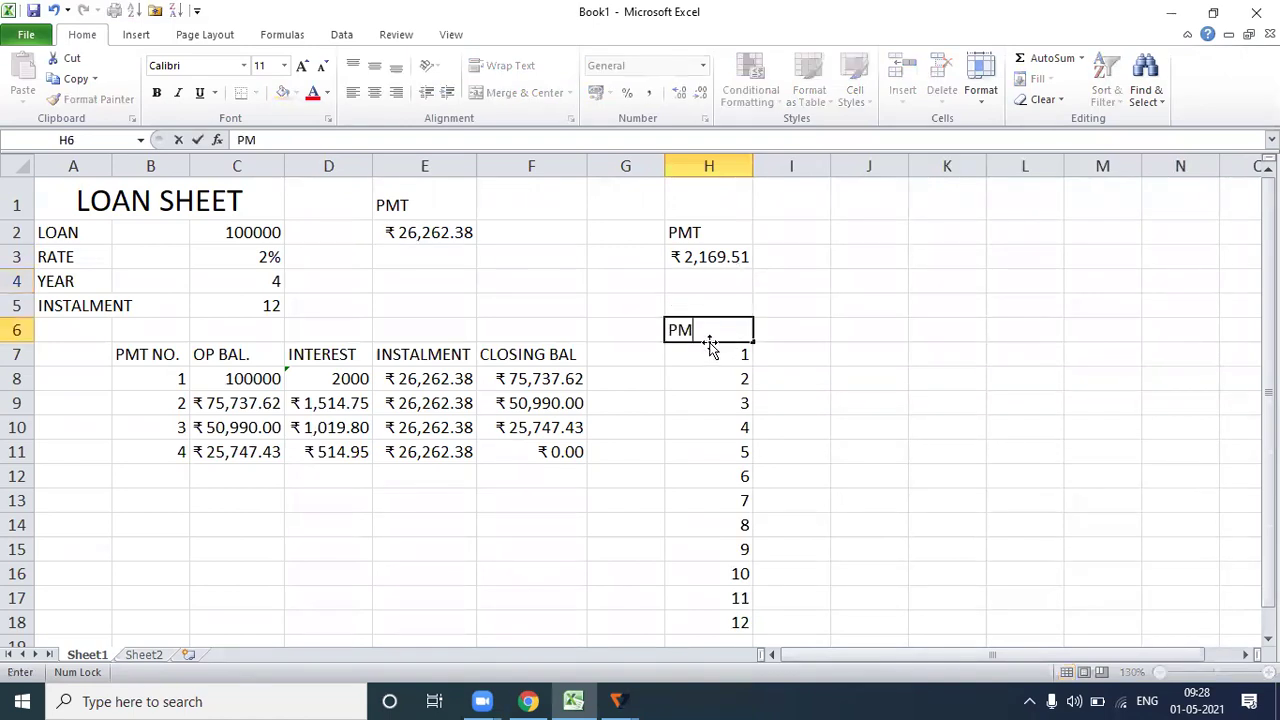
text(T NO.)
key(Tab)
text(OP)
key(Tab)
text(INTERSS)
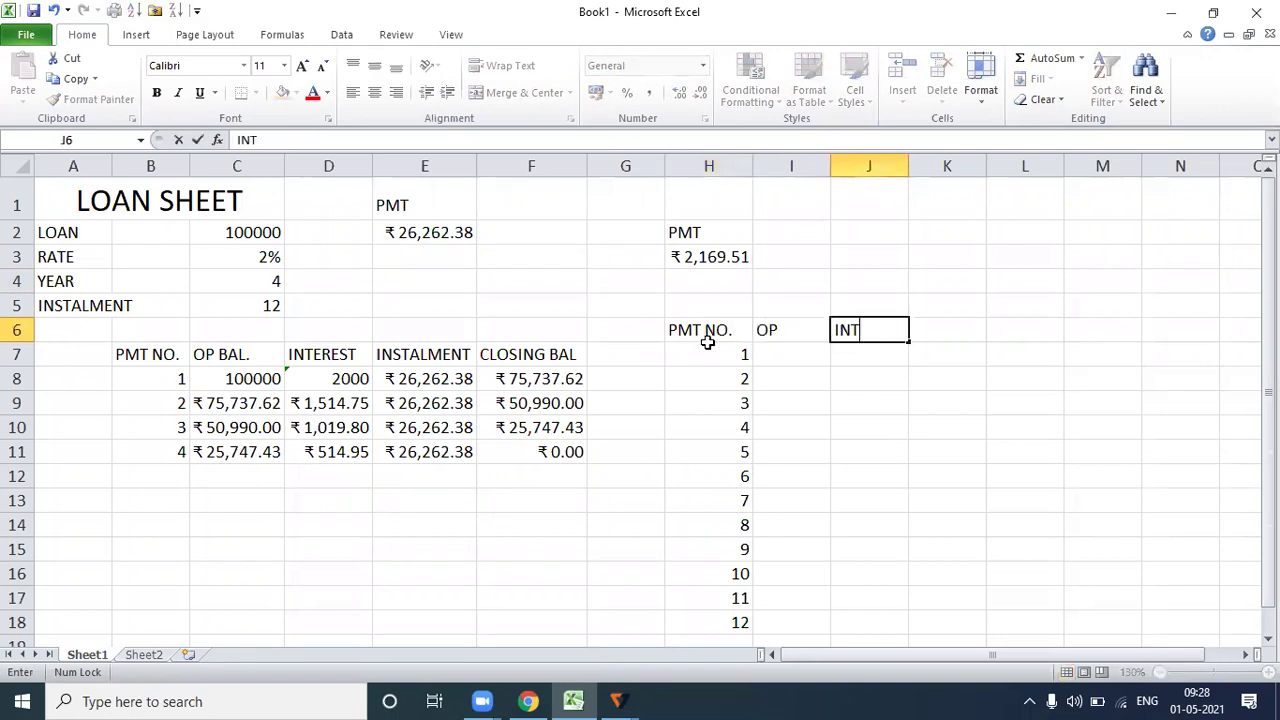
key(BackSpace)
key(BackSpace)
key(BackSpace)
text(REST)
key(Tab)
Complete the 12-payment list's header row with INSTLL in K6 and CLOSE BAL. in L6.
text(I)
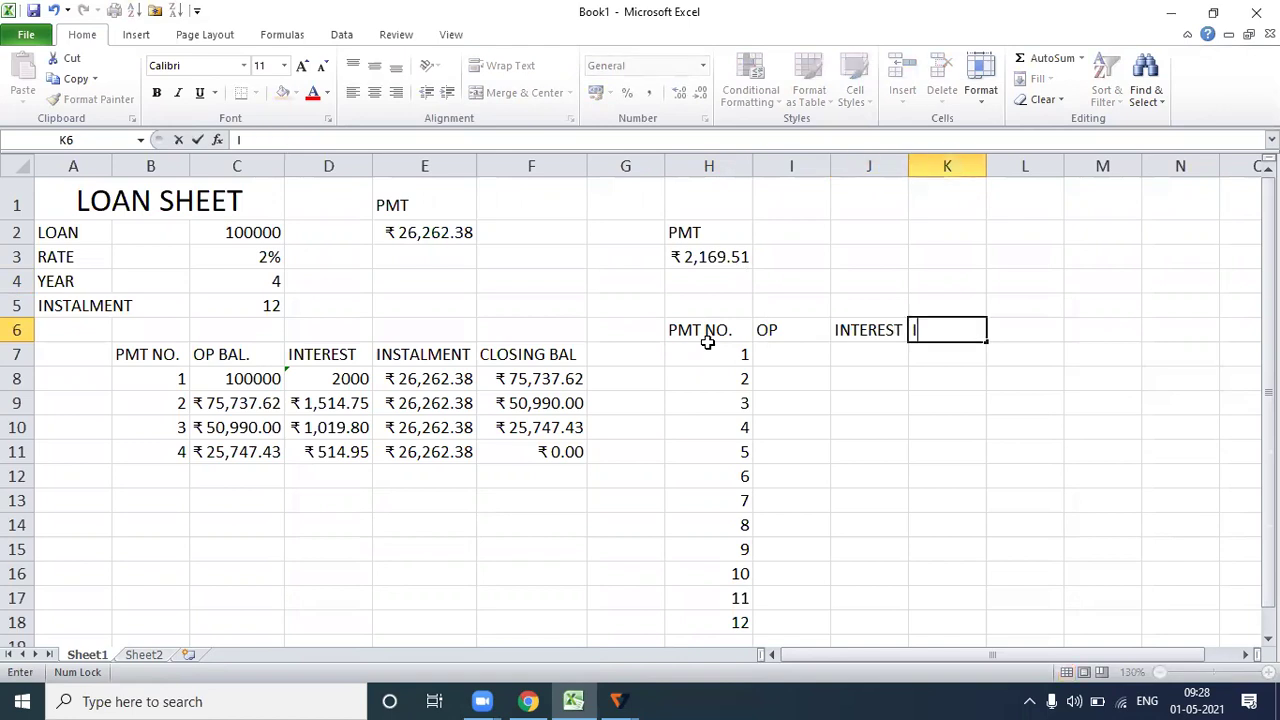
text(NSLT)
key(Tab)
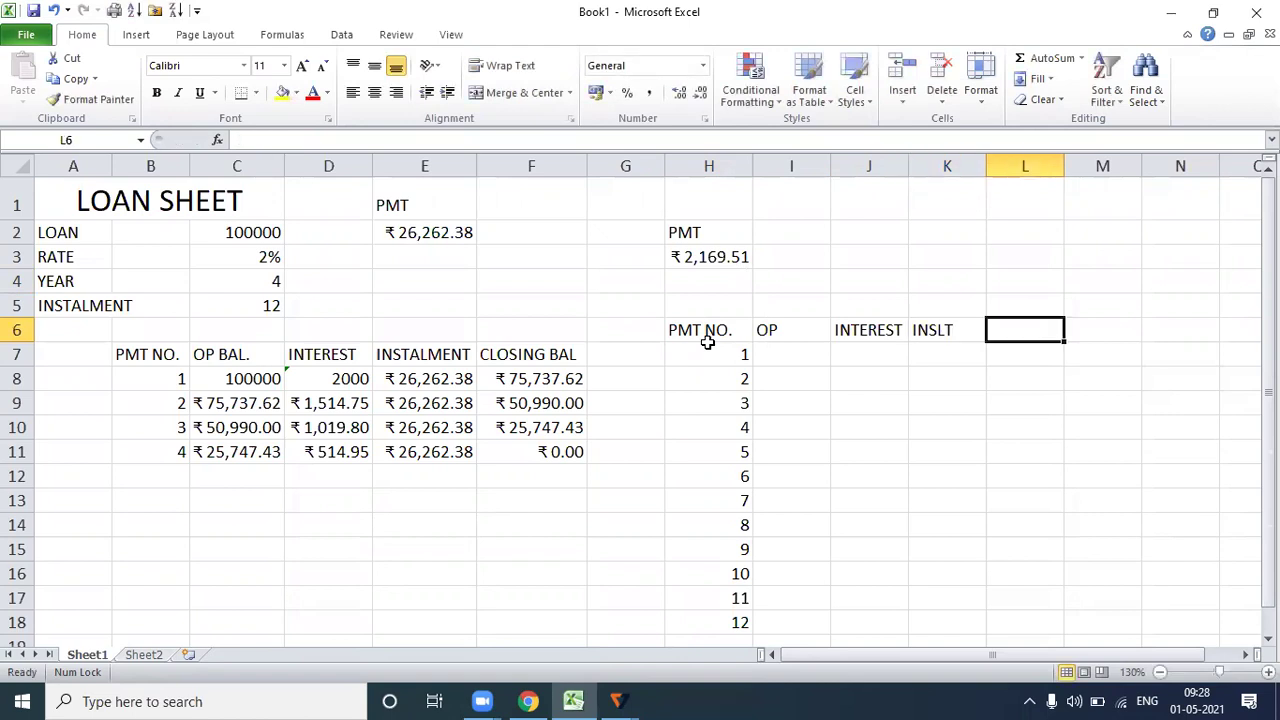
key(Left)
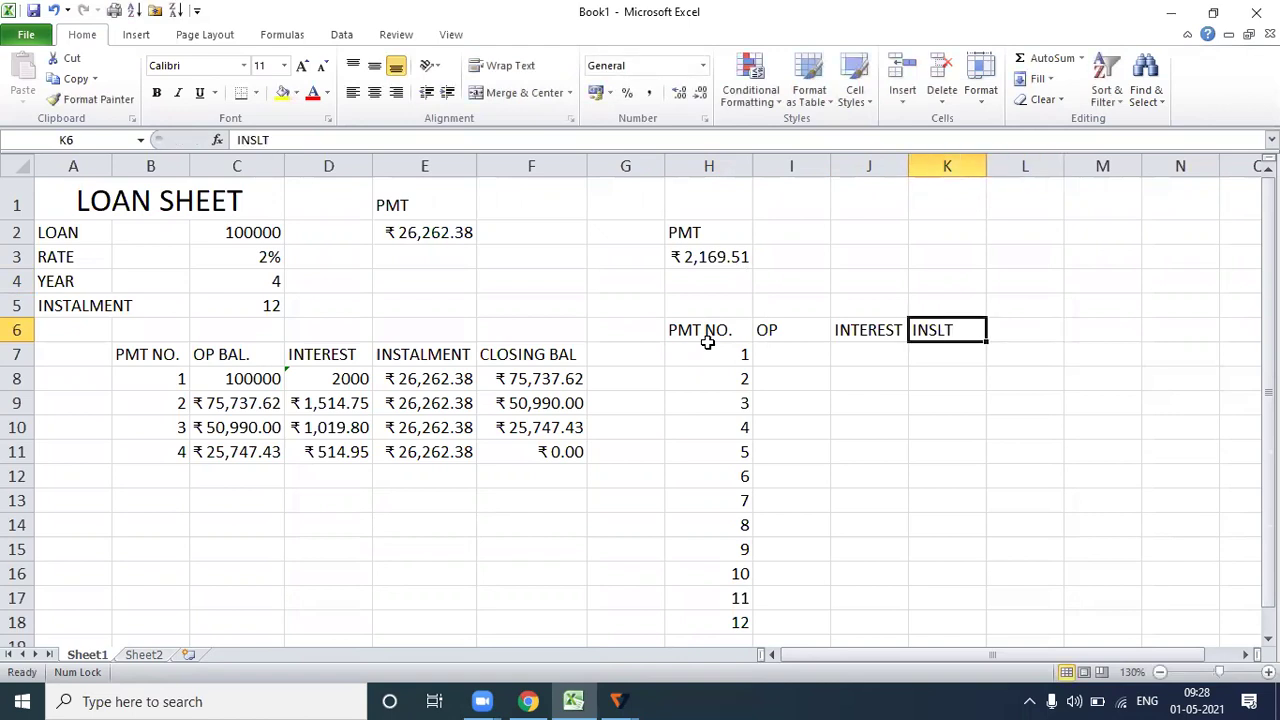
key(BackSpace)
text(IND)
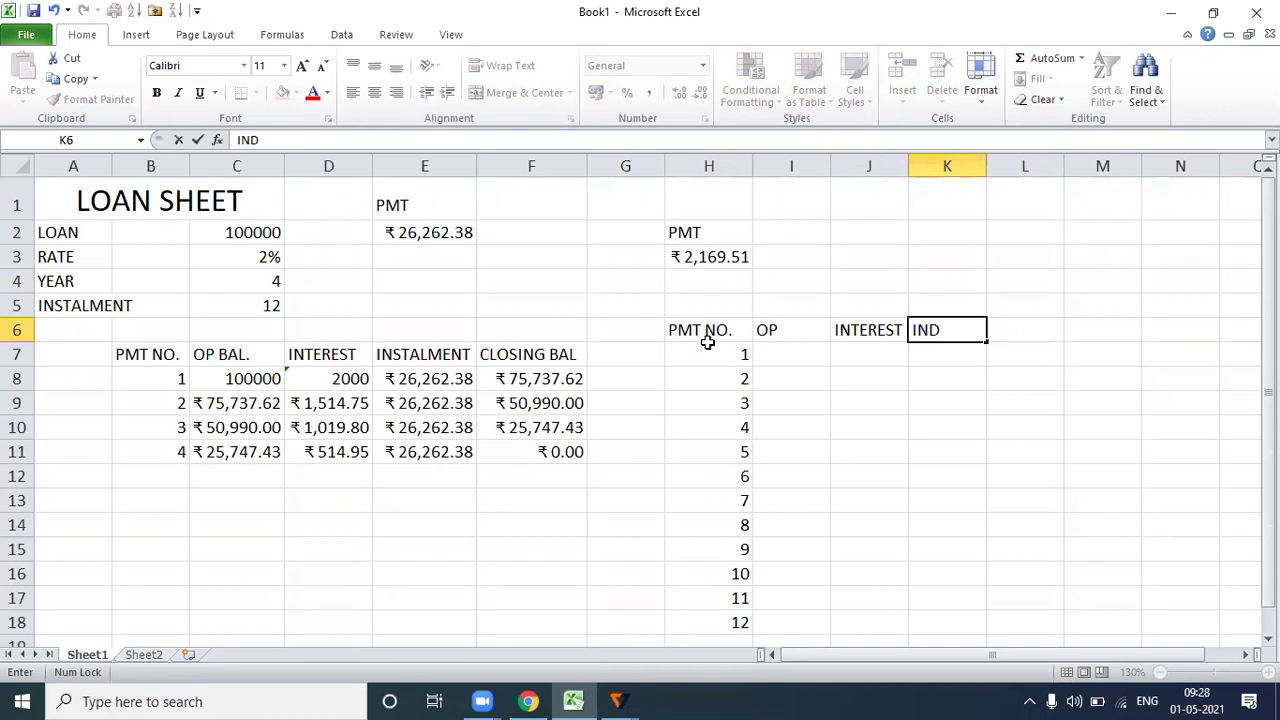
key(BackSpace)
text(STLL)
key(Tab)
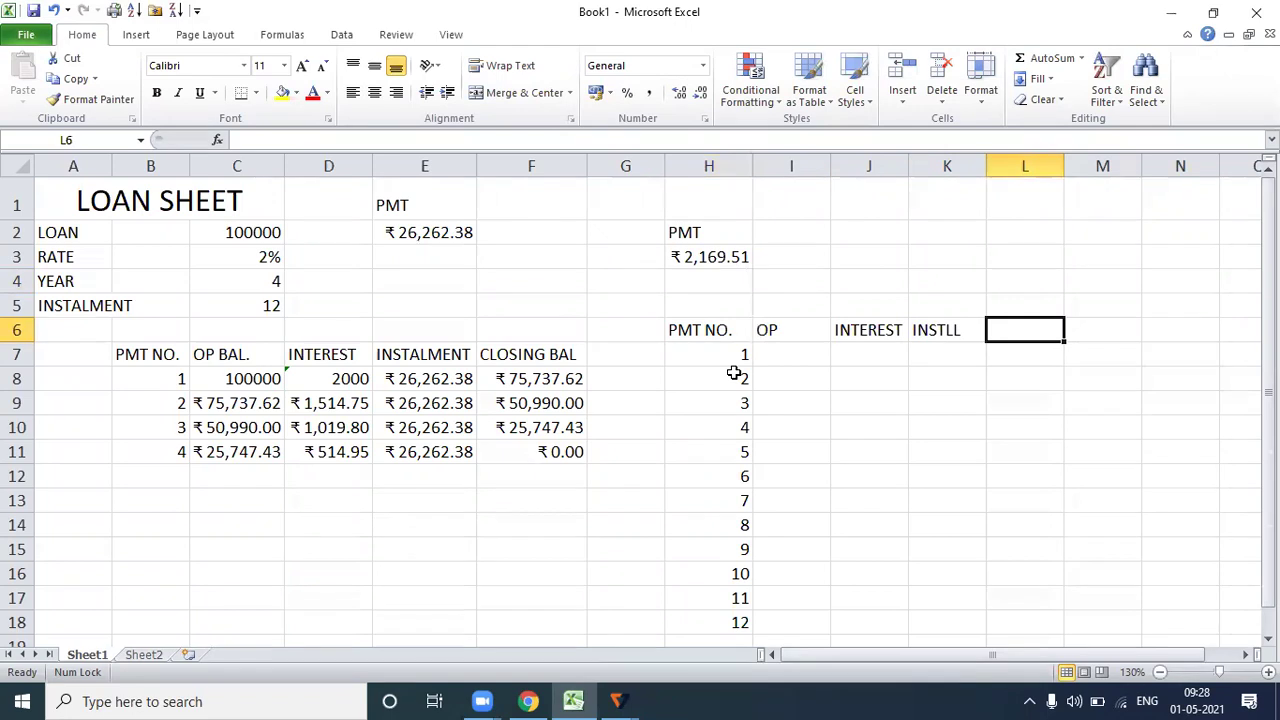
text(CLOS)
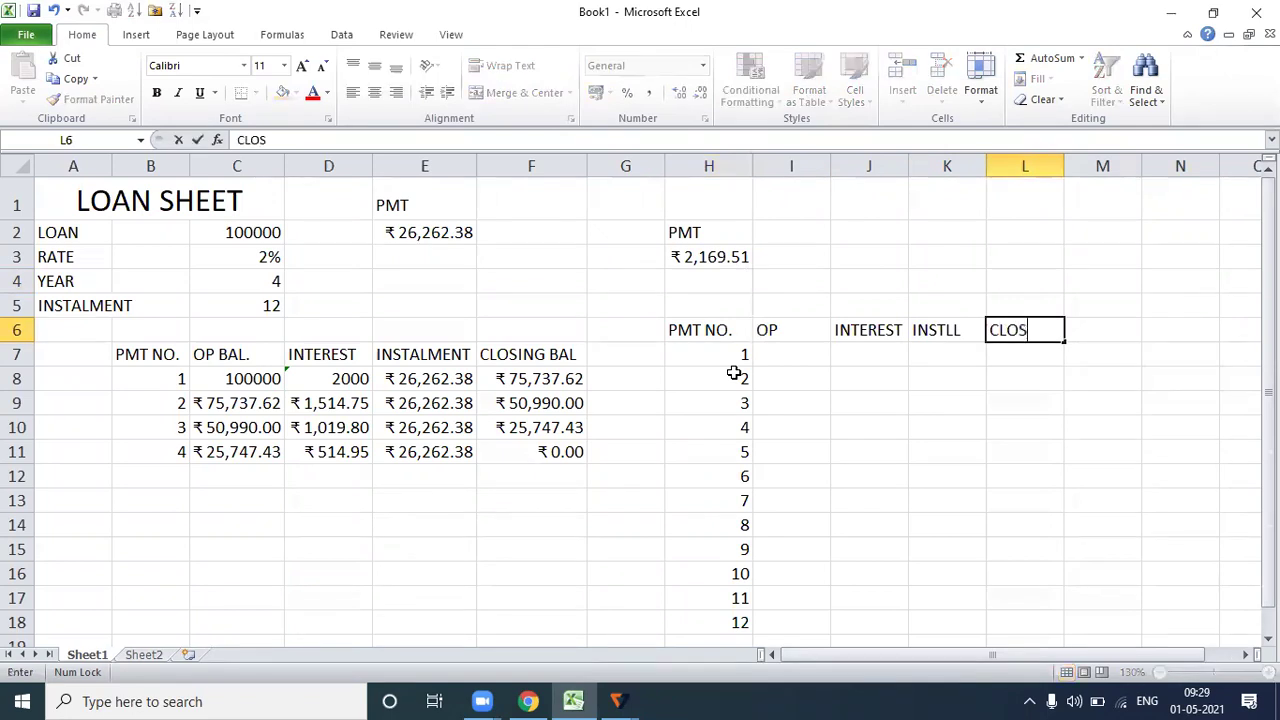
text(E BAL.)
key(Return)
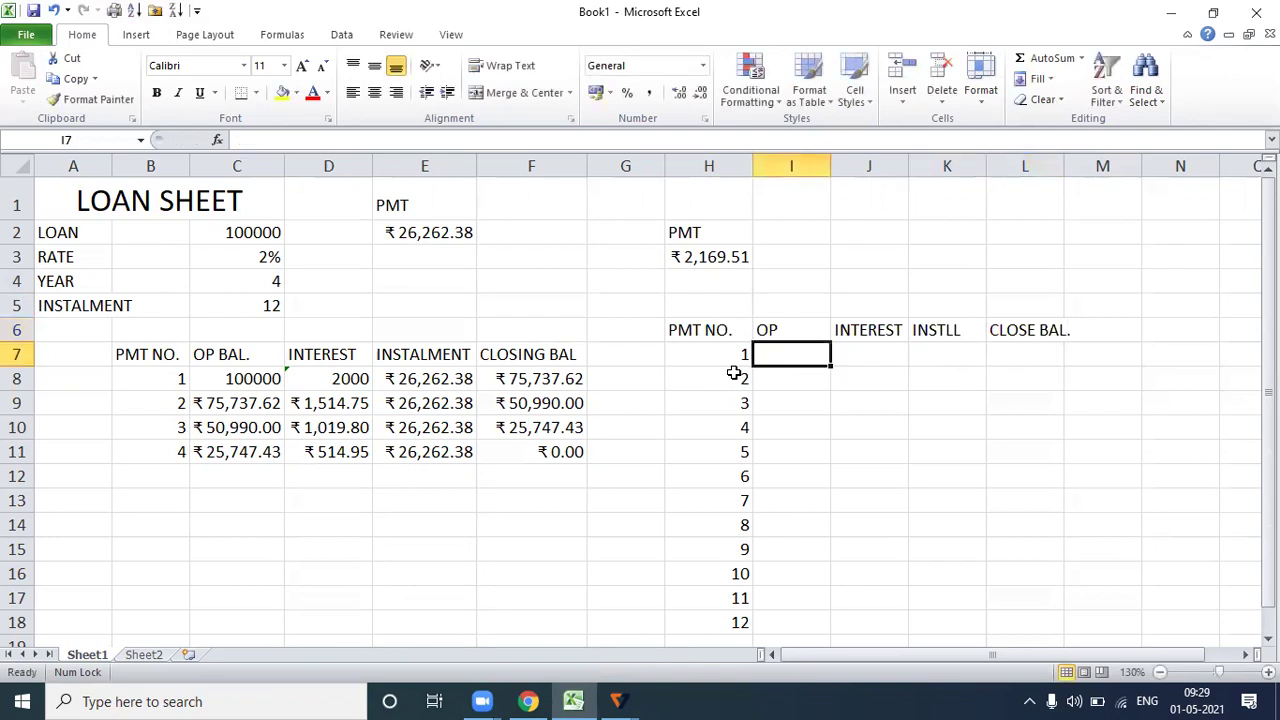
Link the first payment's opening balance in I7 to the loan amount with =C2.
click(207, 235)
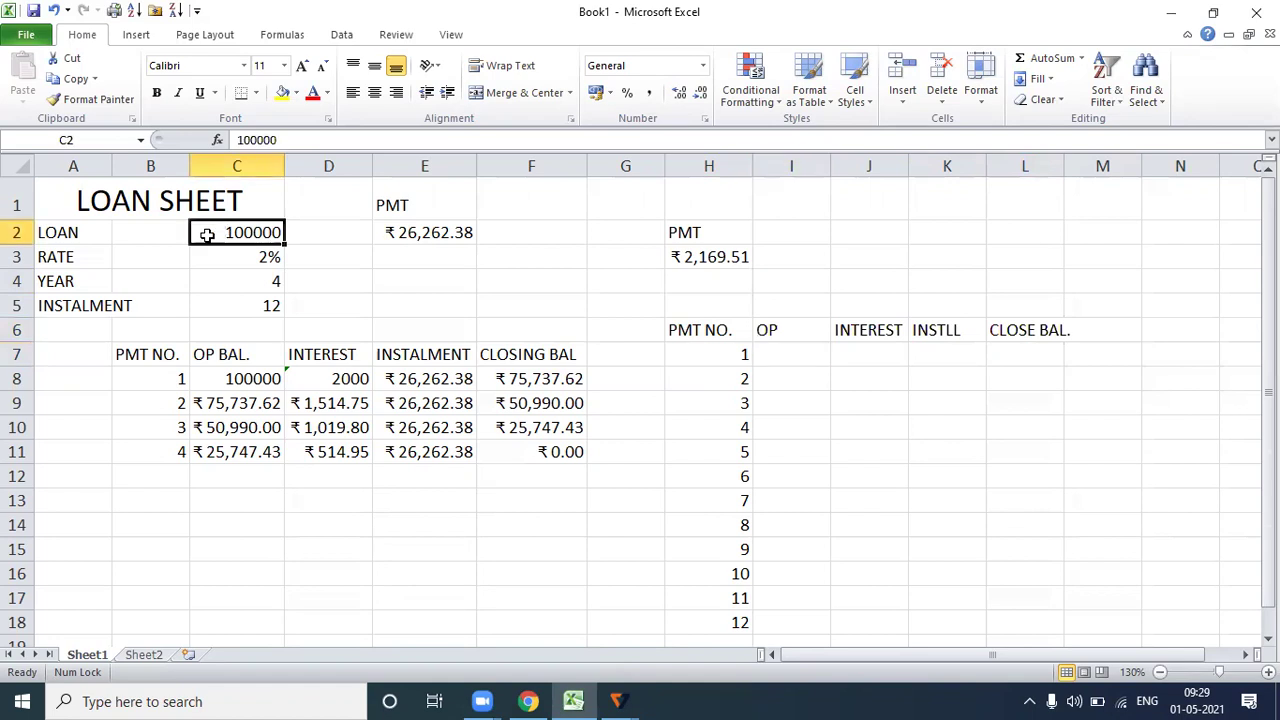
click(782, 356)
text(=)
click(247, 238)
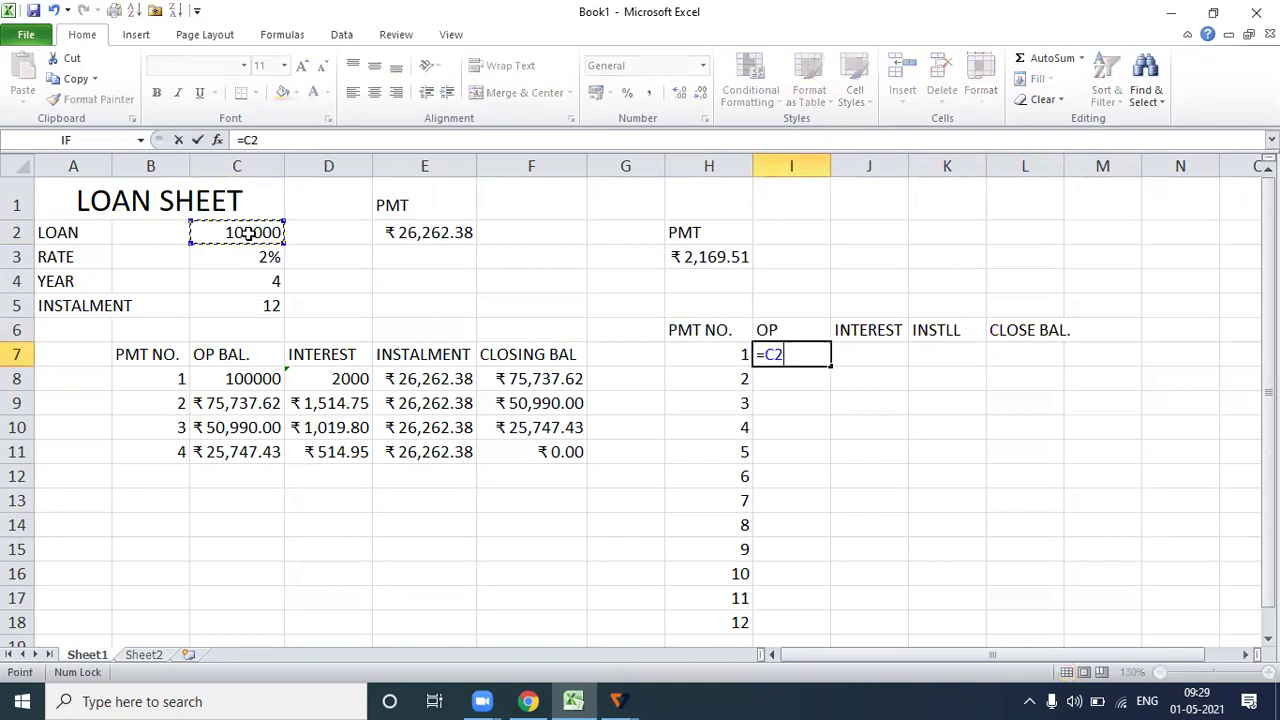
key(Return)
Calculate the first payment's interest in J7 with the formula =I7*C3.
click(853, 359)
text(=)
click(778, 354)
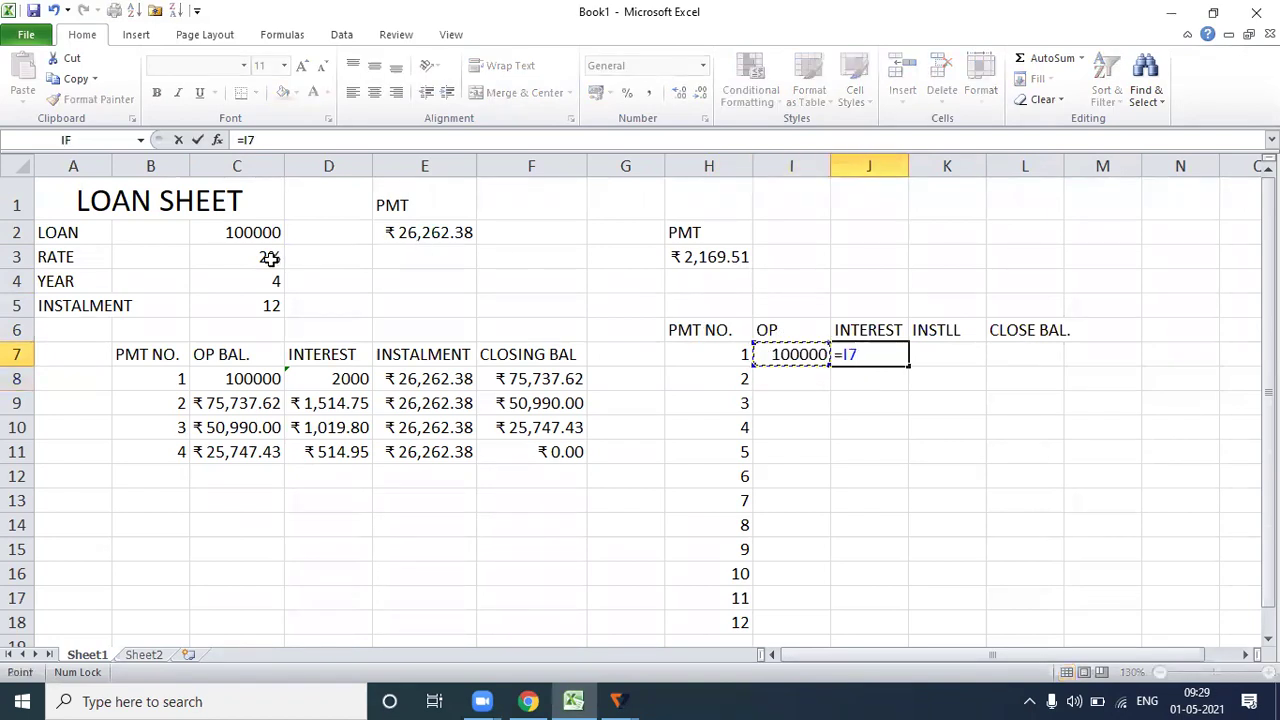
text(*)
click(276, 256)
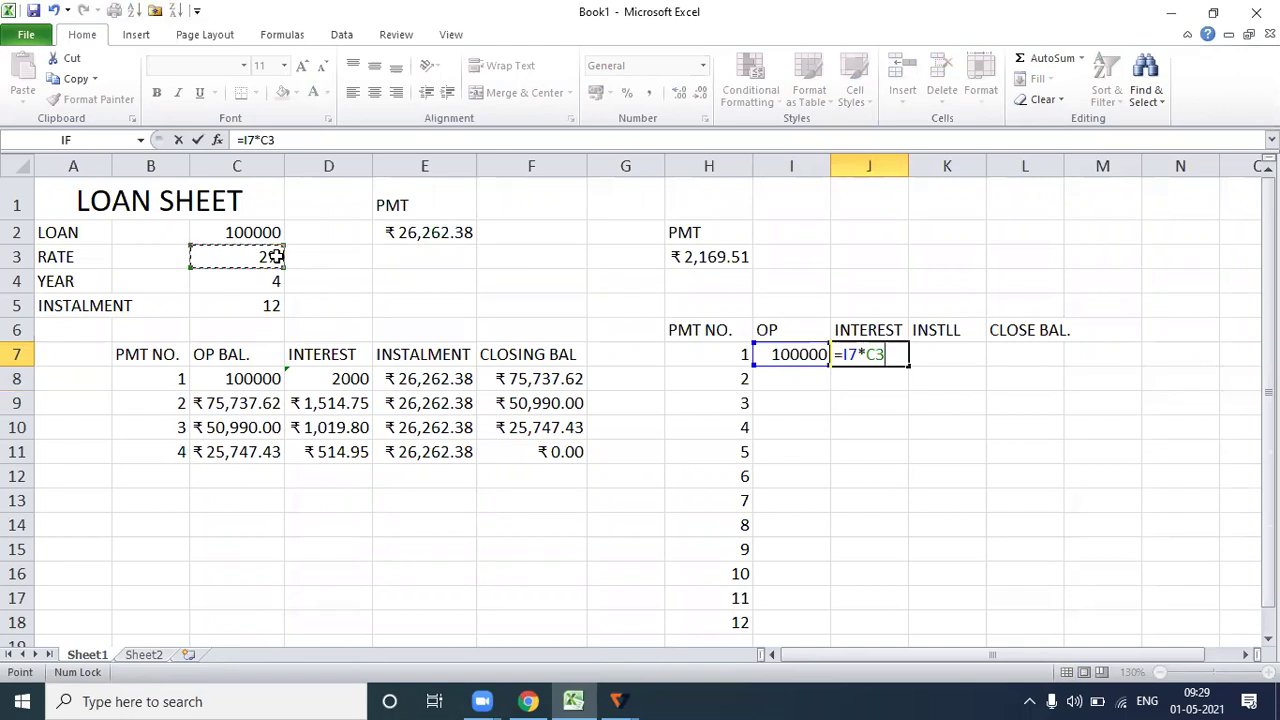
key(Return)
Link the first payment's instalment in K7 to the monthly PMT result with =H3.
click(922, 350)
text(=)
click(732, 256)
key(Return)
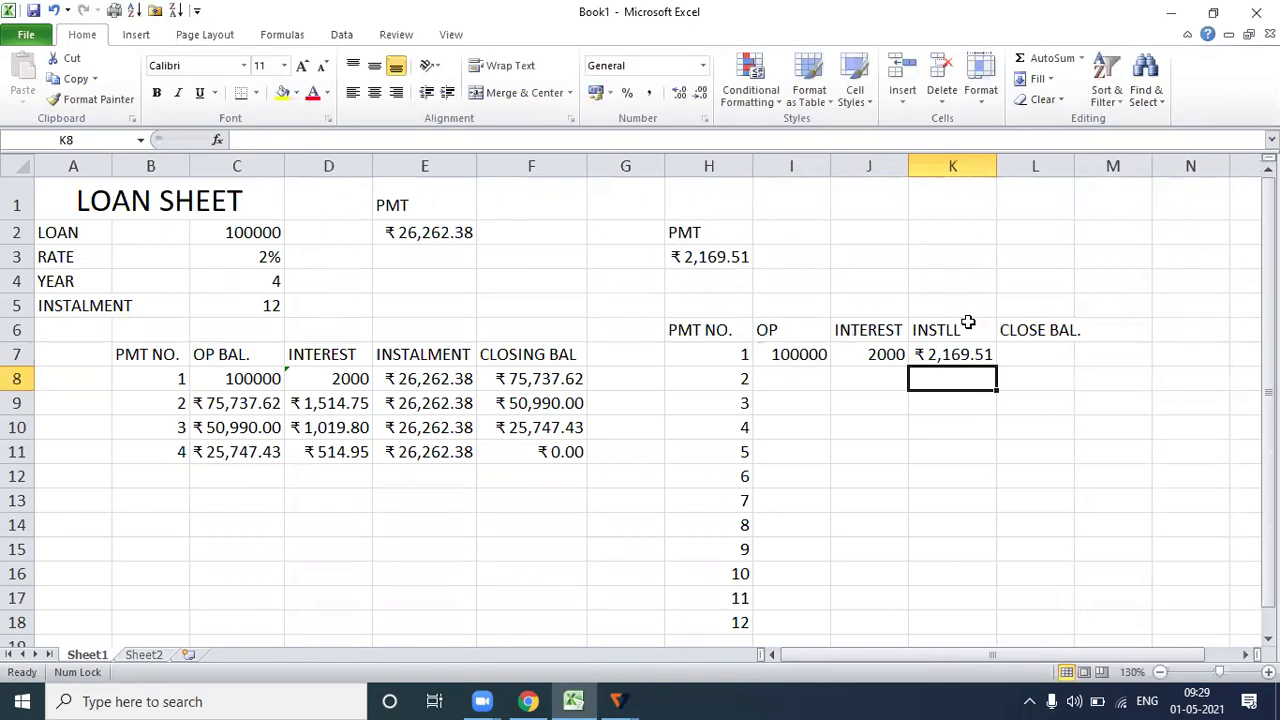
Calculate the first payment's closing balance in L7 with the formula =I7+J7-K7.
click(1031, 354)
text(=)
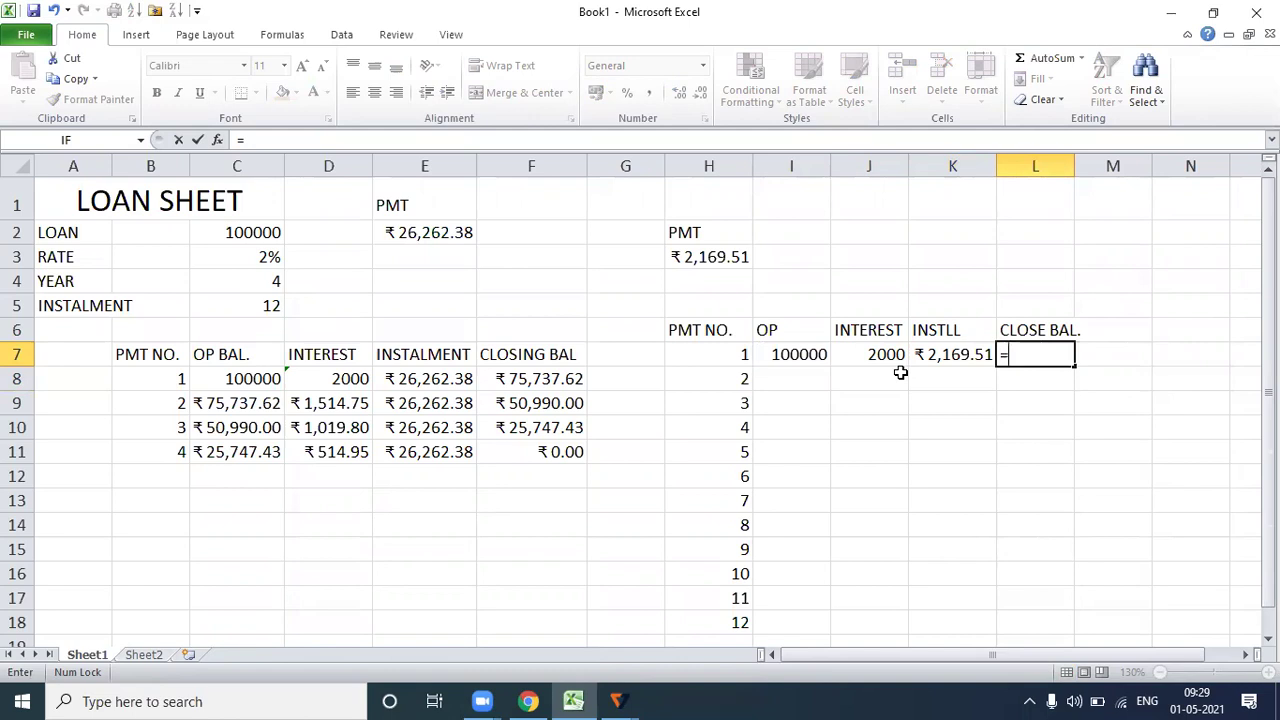
click(817, 354)
text(+)
click(844, 354)
text(-)
click(966, 354)
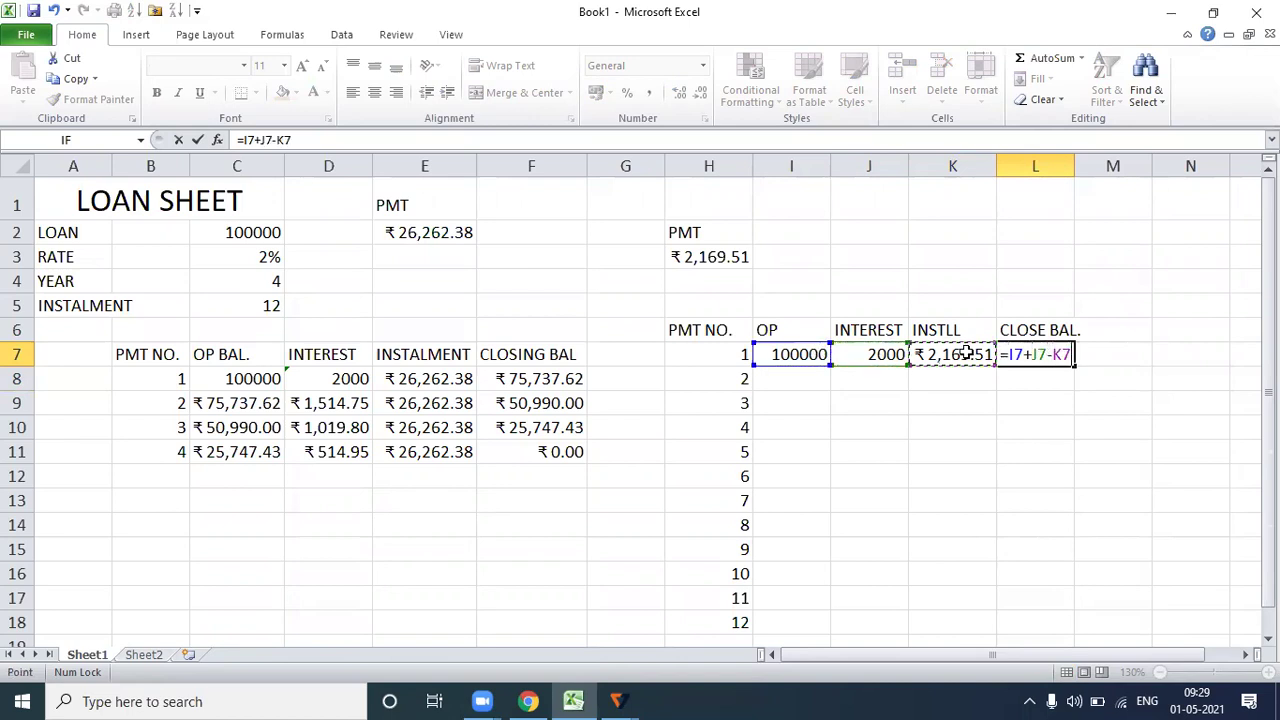
key(Return)
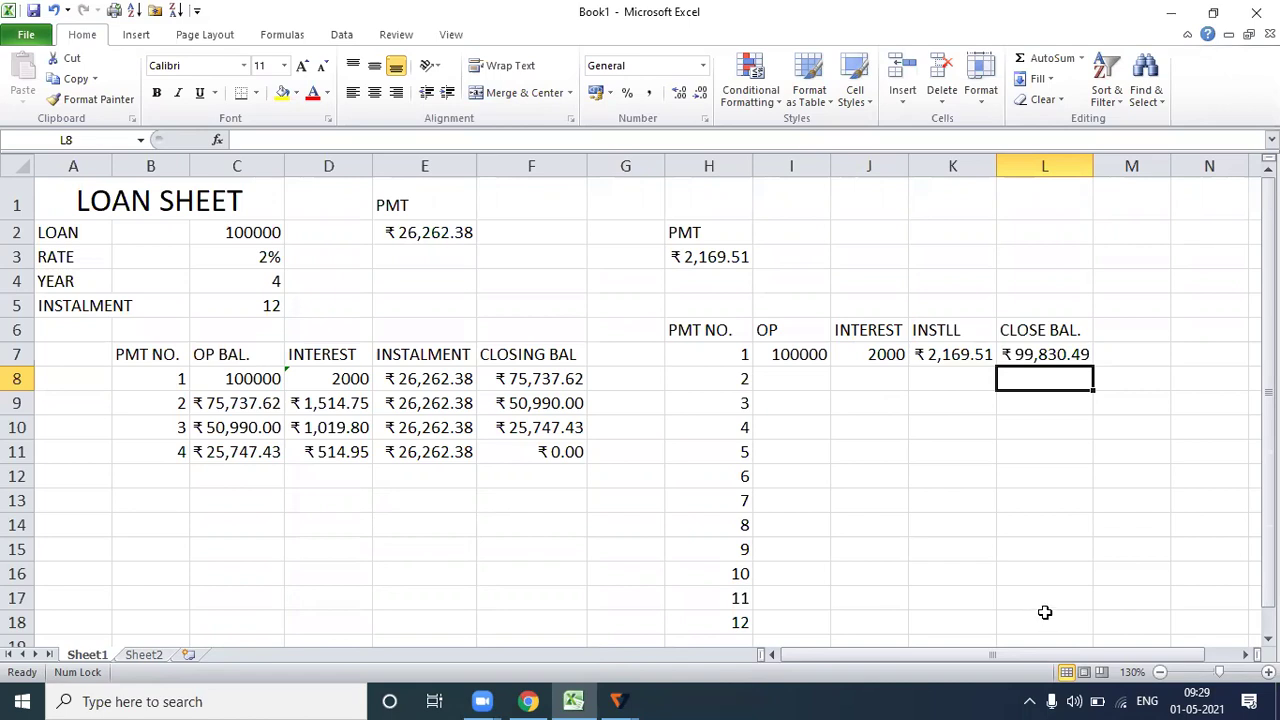
Clear the whole 12-payment schedule in H6:L18.
click(777, 369)
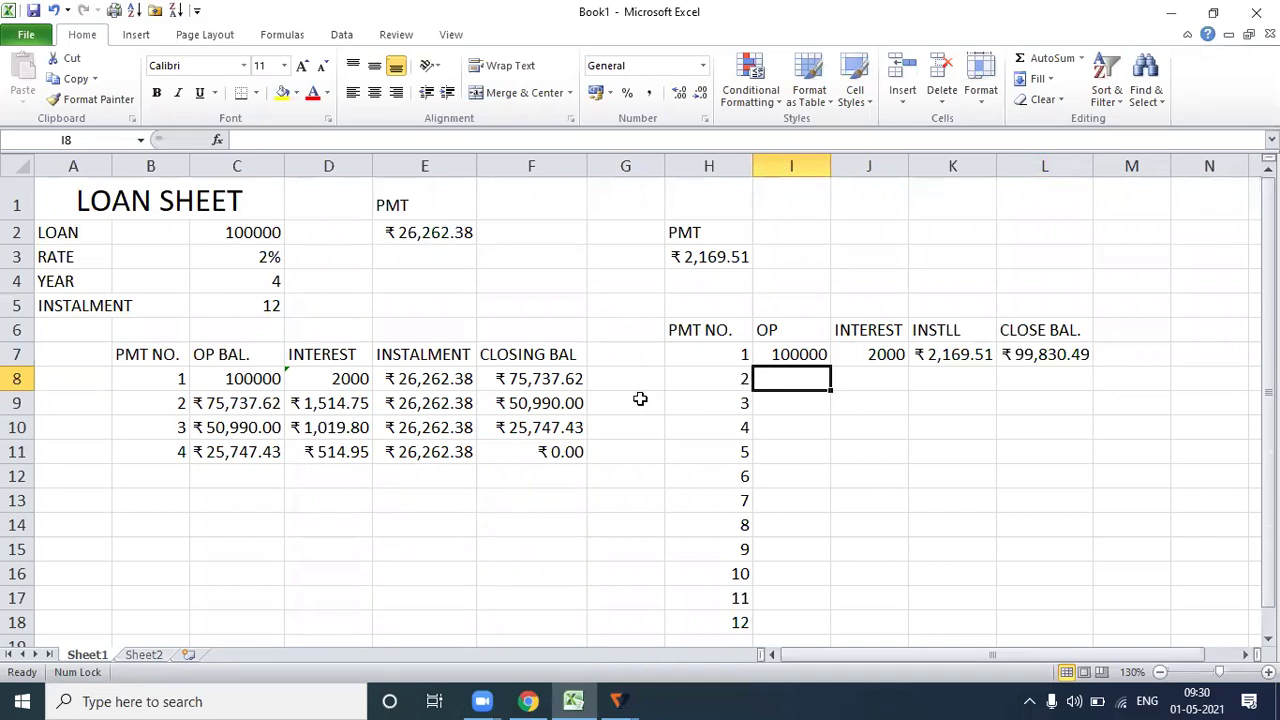
drag(688, 330, 955, 332)
drag(1160, 371, 1013, 530)
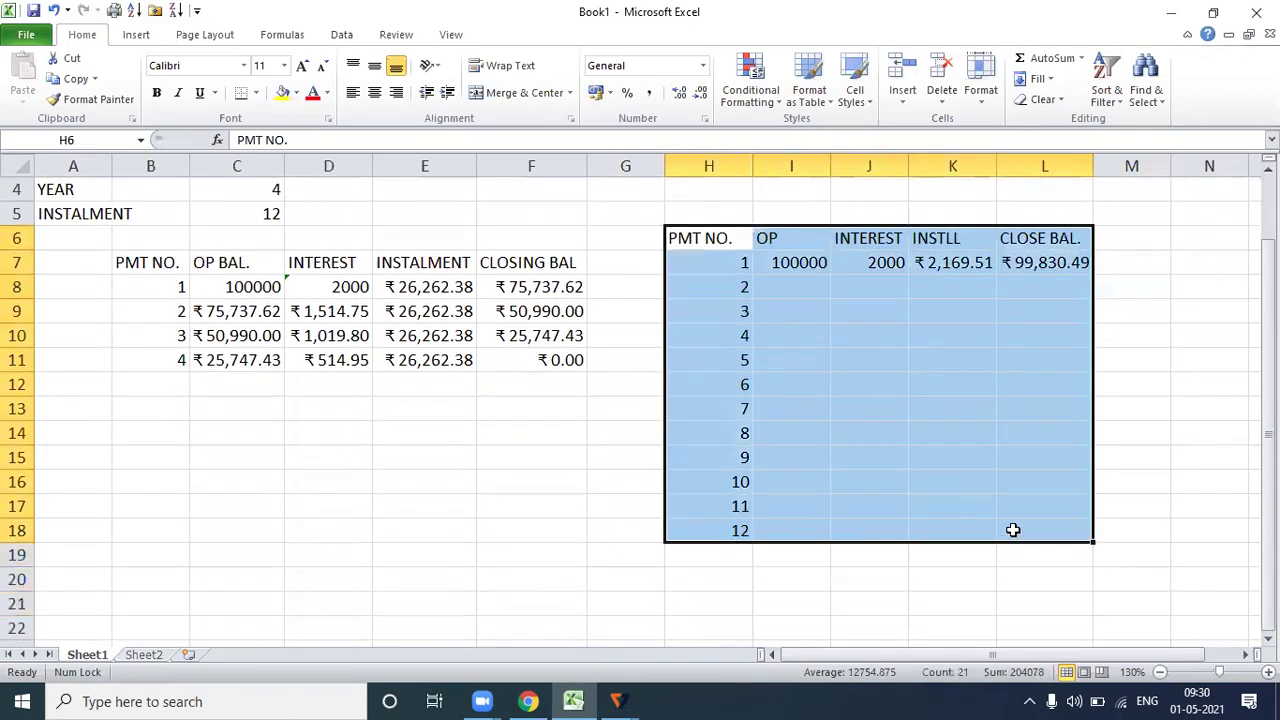
key(Delete)
click(546, 523)
scroll(520, 491, down, 1)
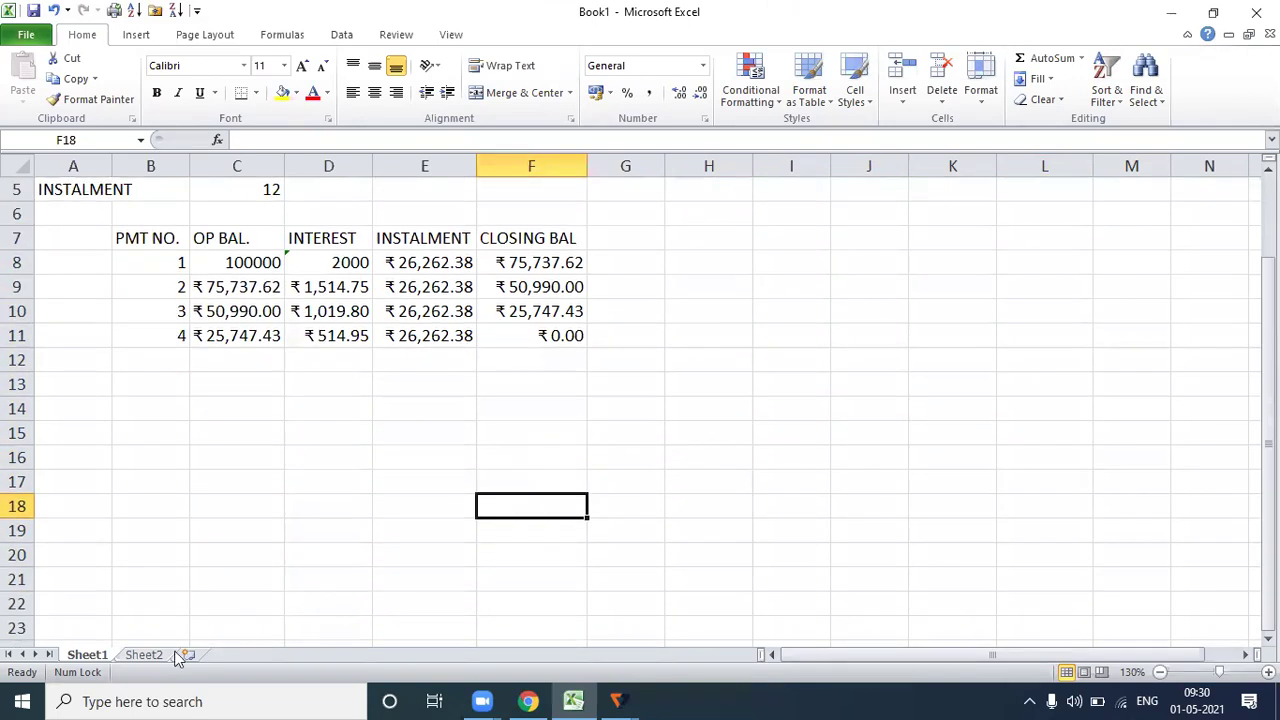
On Sheet2, copy the header row A2:F2 to H2:M2 and select cell I3 below the copied PRODUCT heading.
click(150, 656)
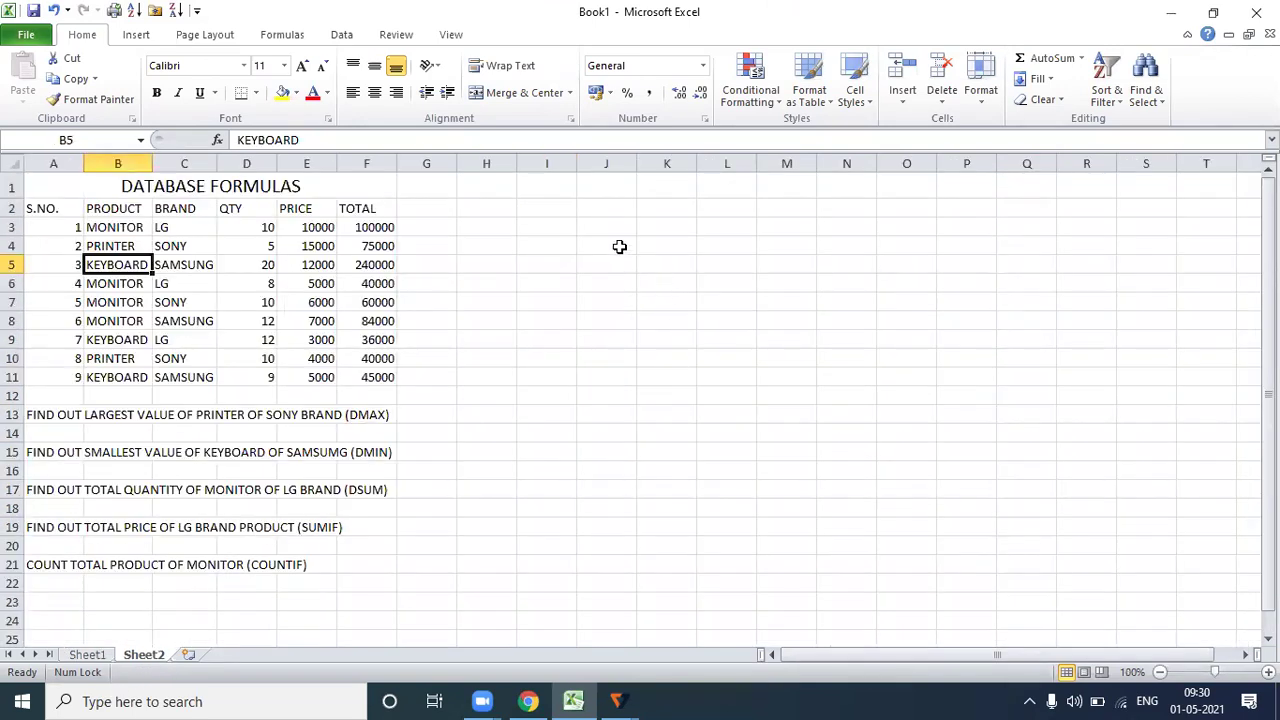
click(544, 210)
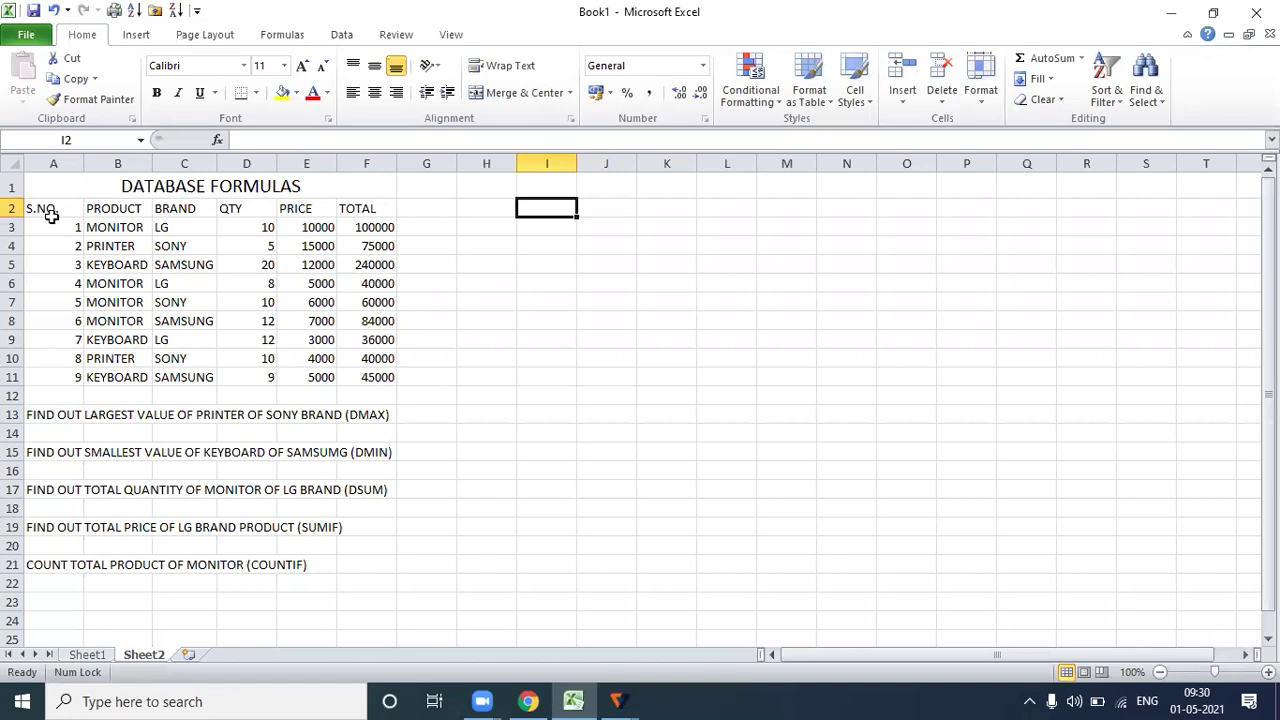
drag(47, 207, 372, 206)
right_click(313, 205)
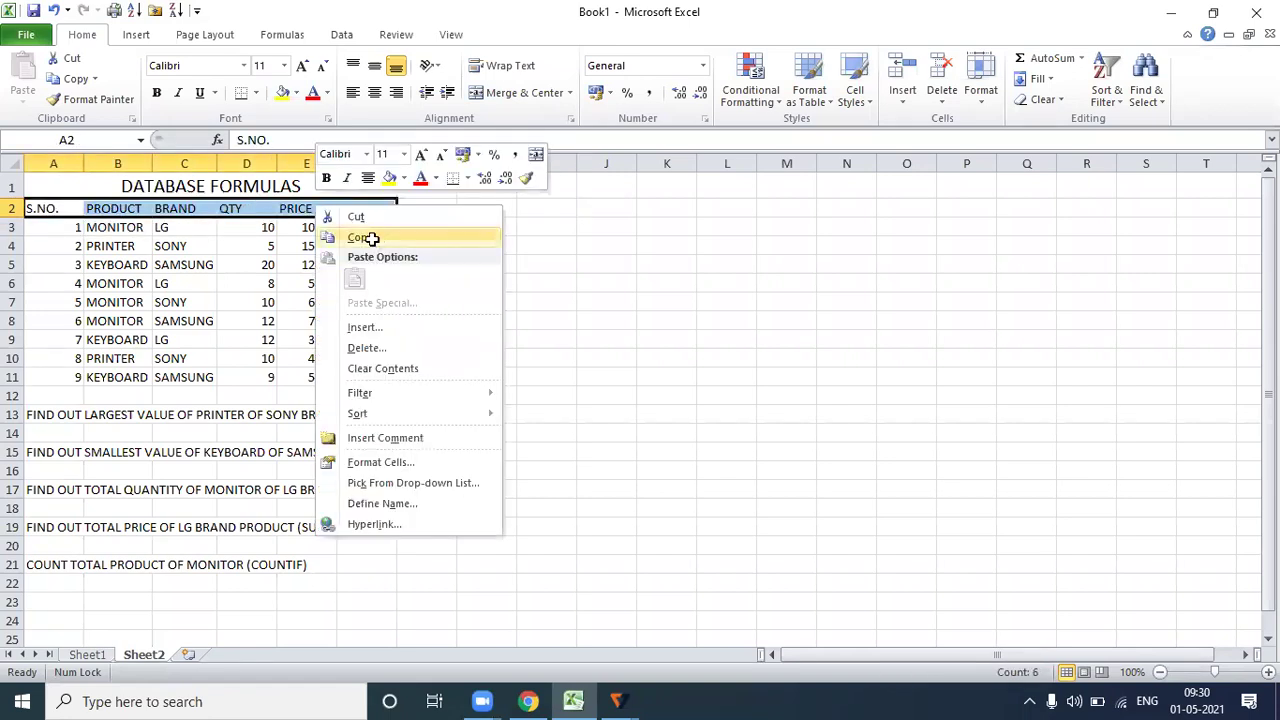
click(375, 240)
right_click(486, 209)
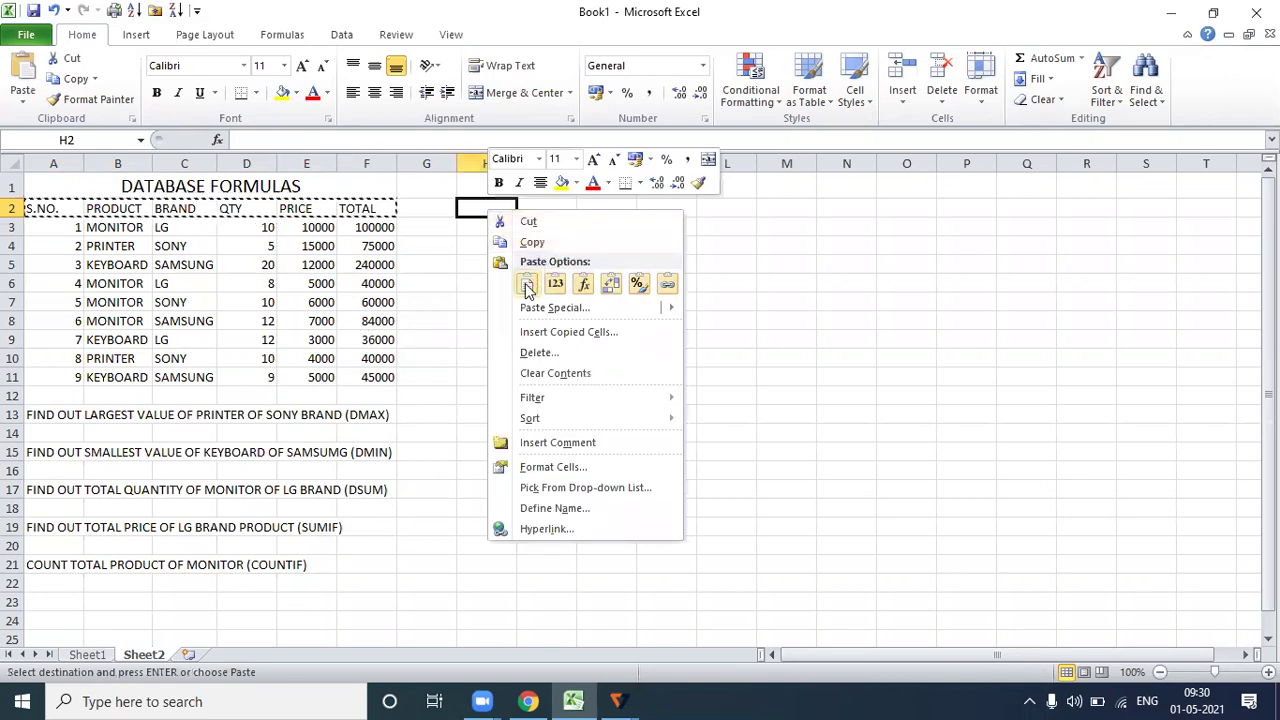
click(523, 286)
click(492, 228)
click(533, 226)
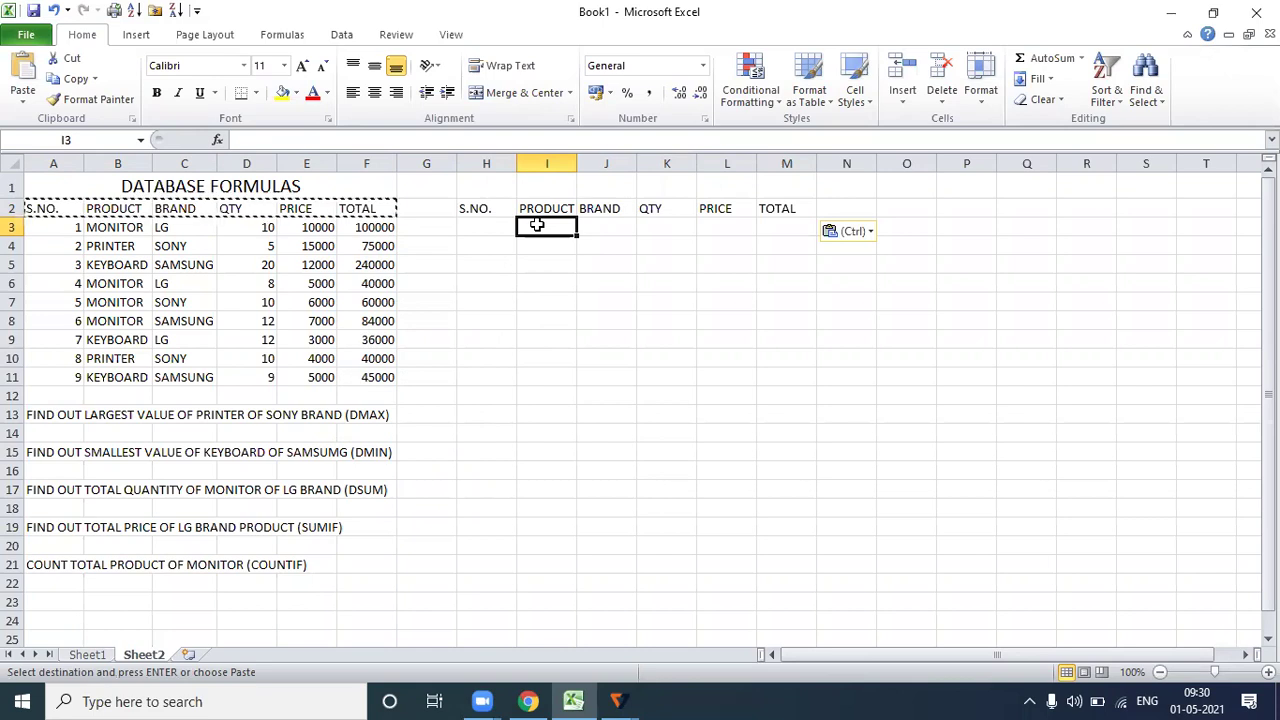
Enter the criteria PRINTER under PRODUCT in I3 and SONY under BRAND in J3.
text(PRINTER)
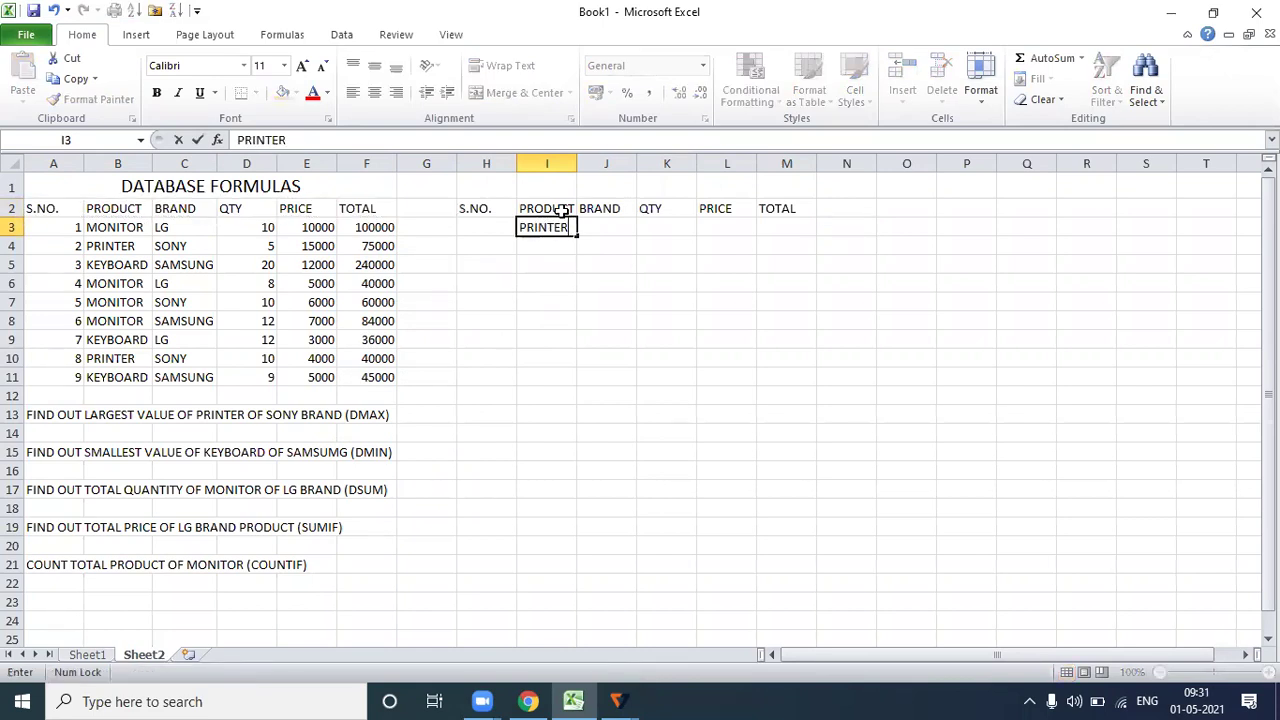
click(621, 224)
text(SONY)
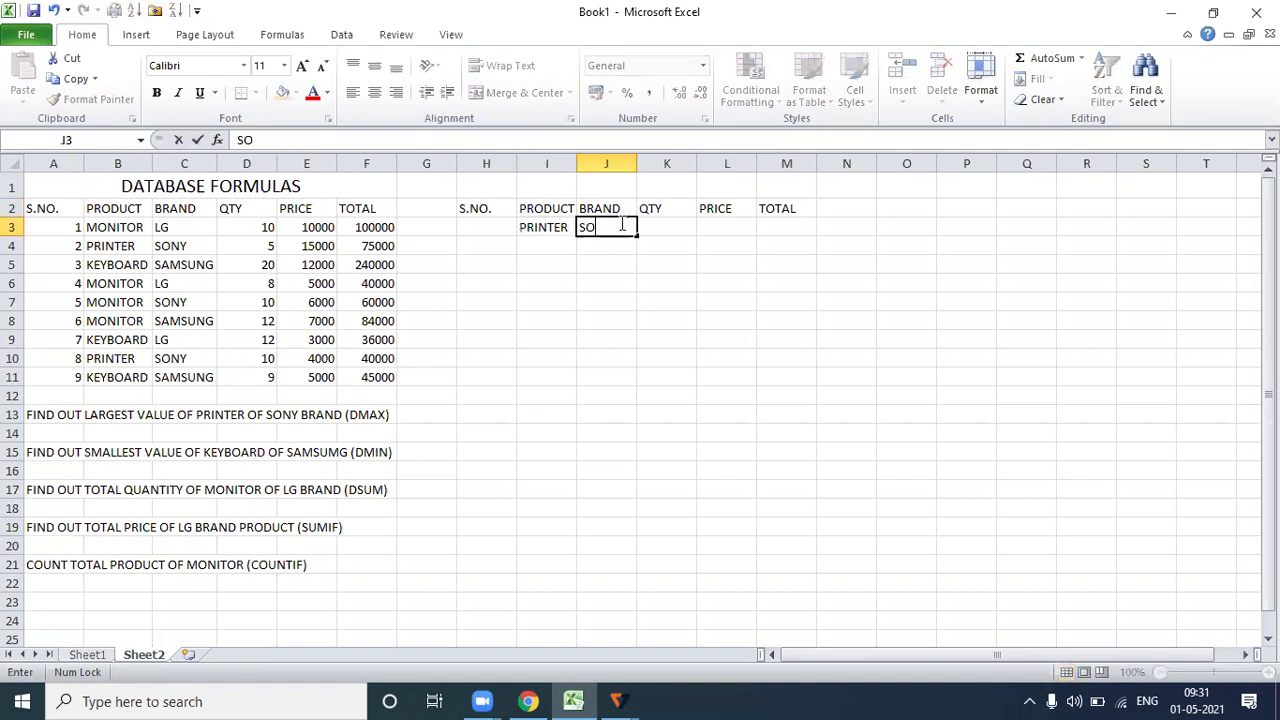
click(600, 294)
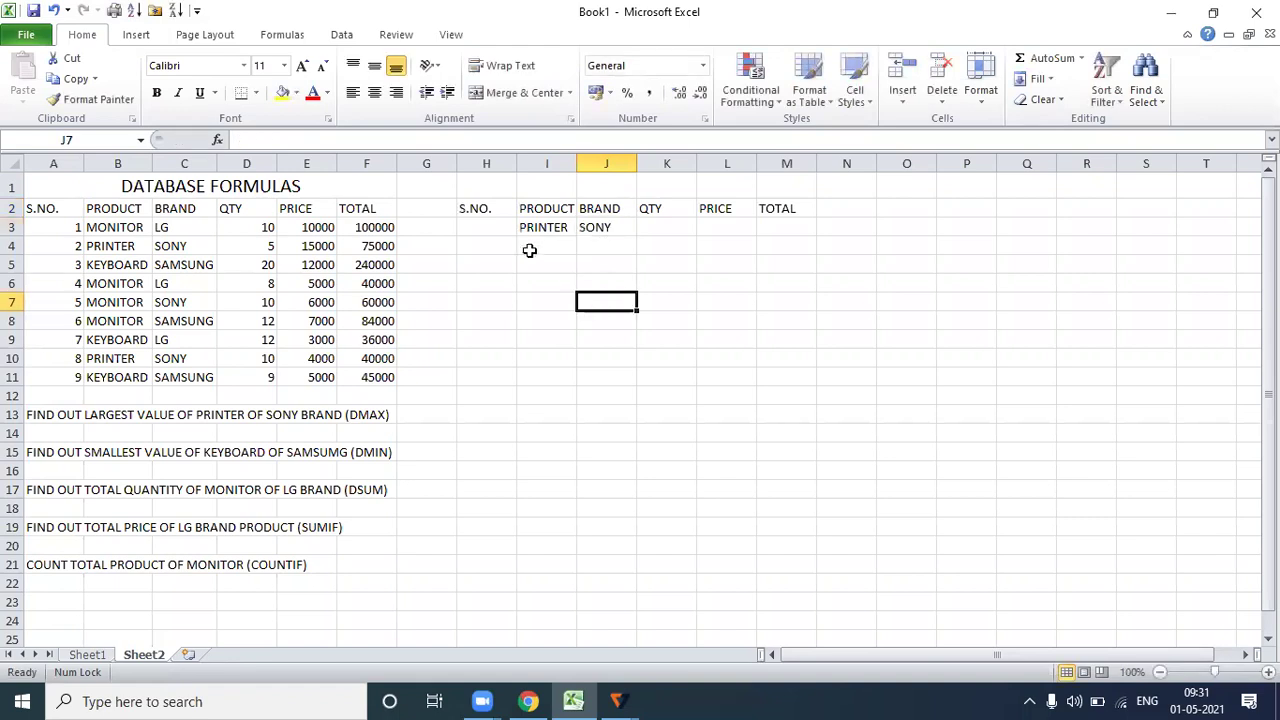
Find the largest total of SONY printers in I5 with the formula =DMAX(A2:F11,F2,H2:M3).
click(529, 262)
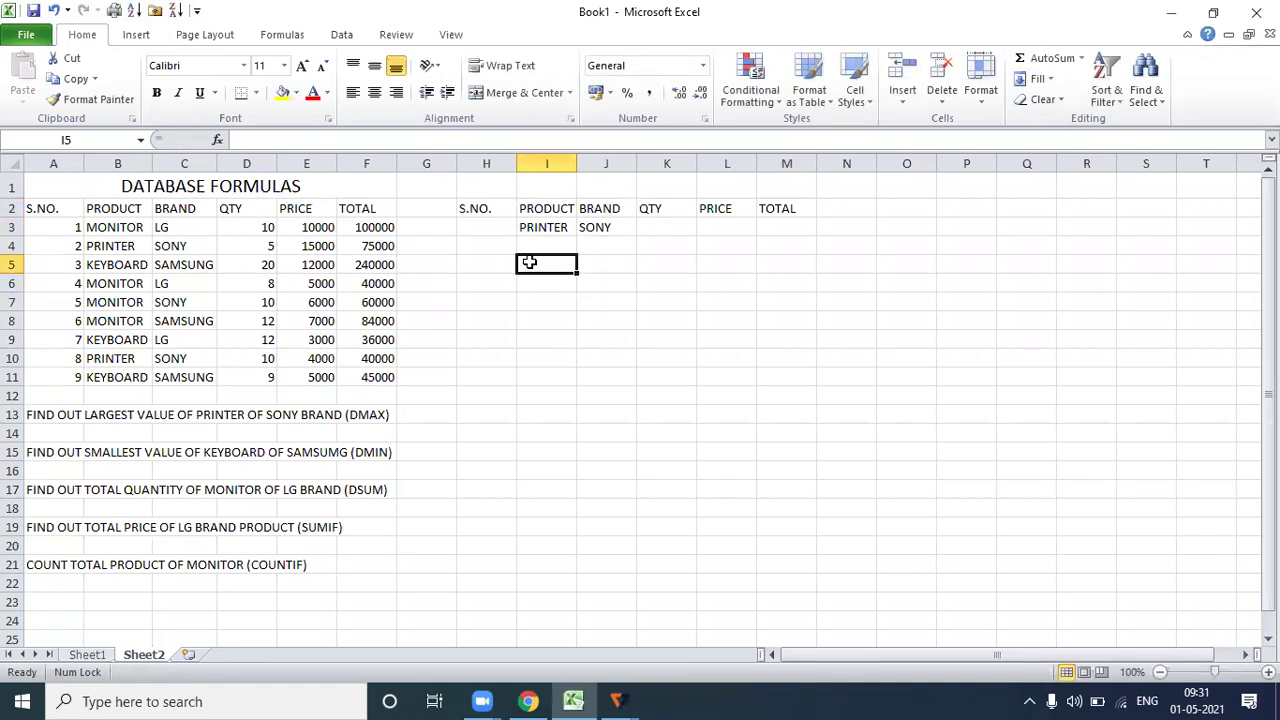
text(=DMAX)
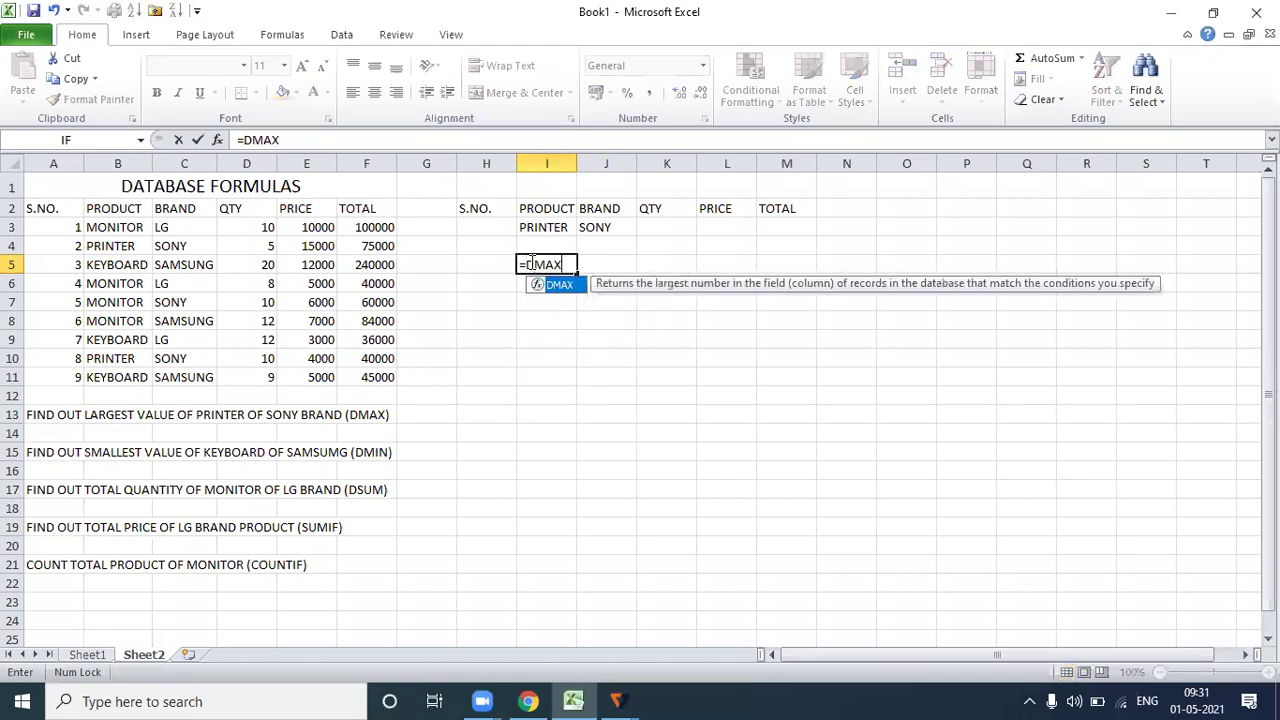
text(()
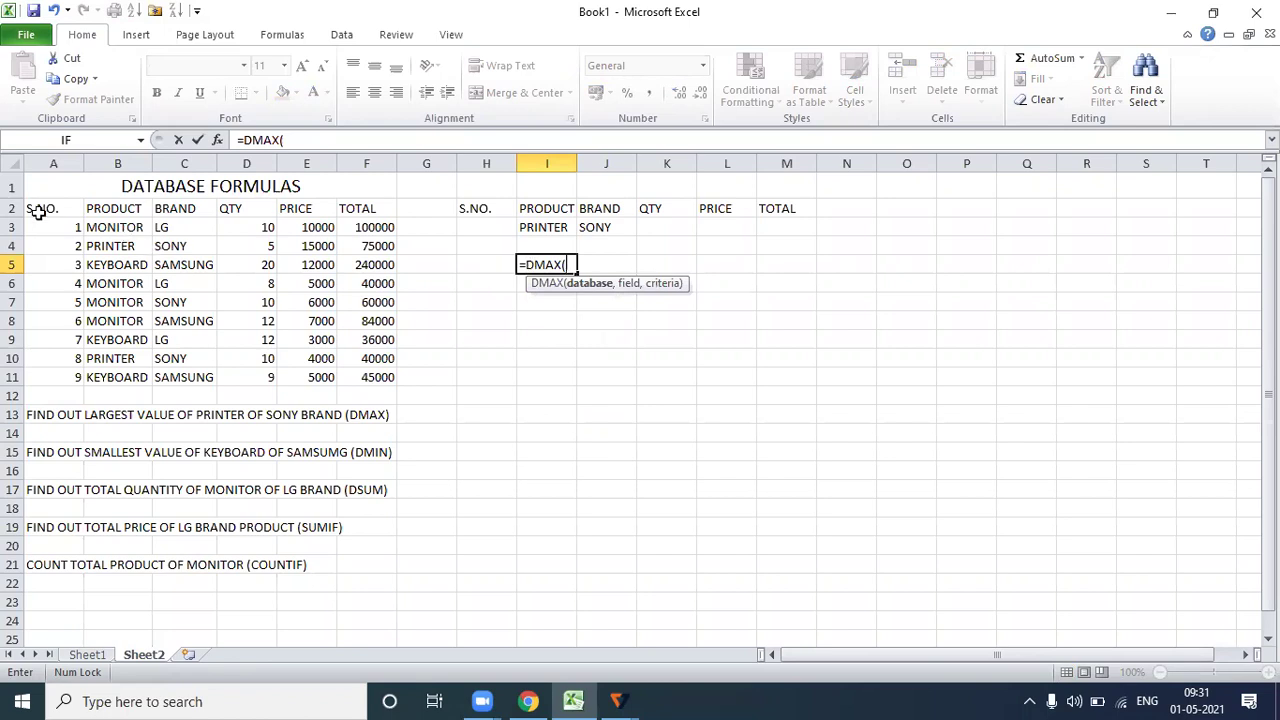
drag(38, 208, 349, 372)
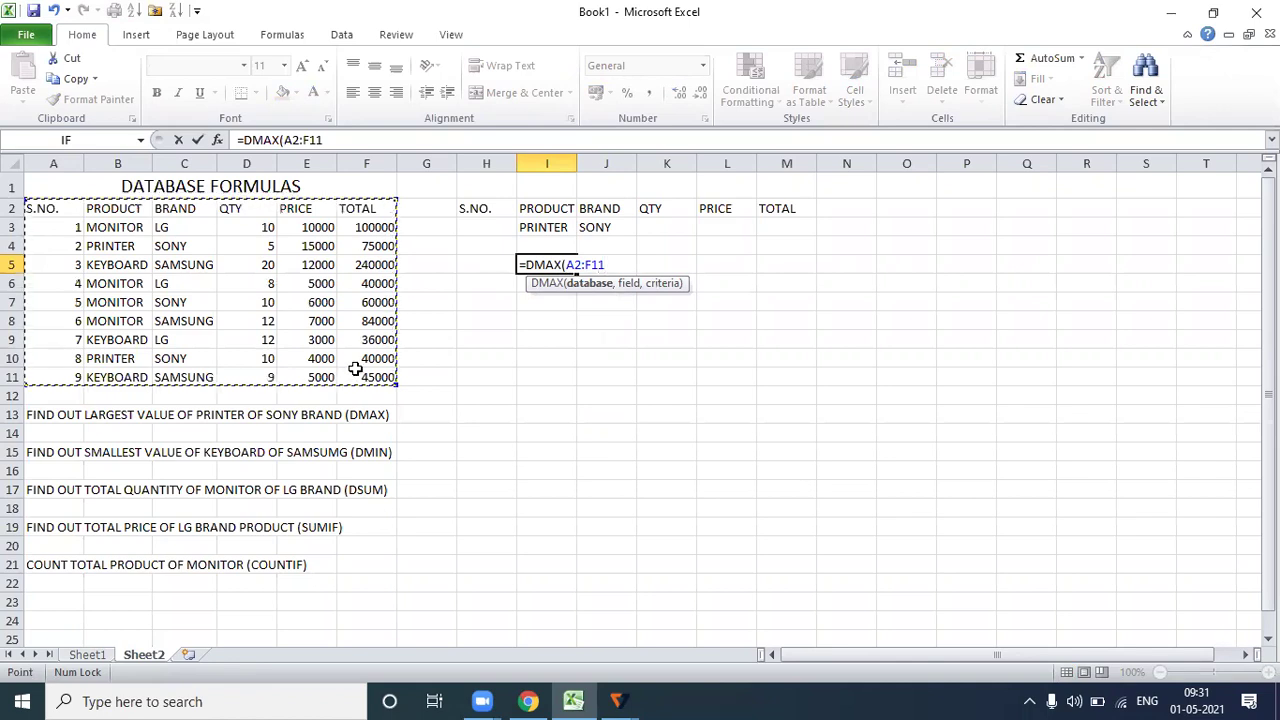
text(,)
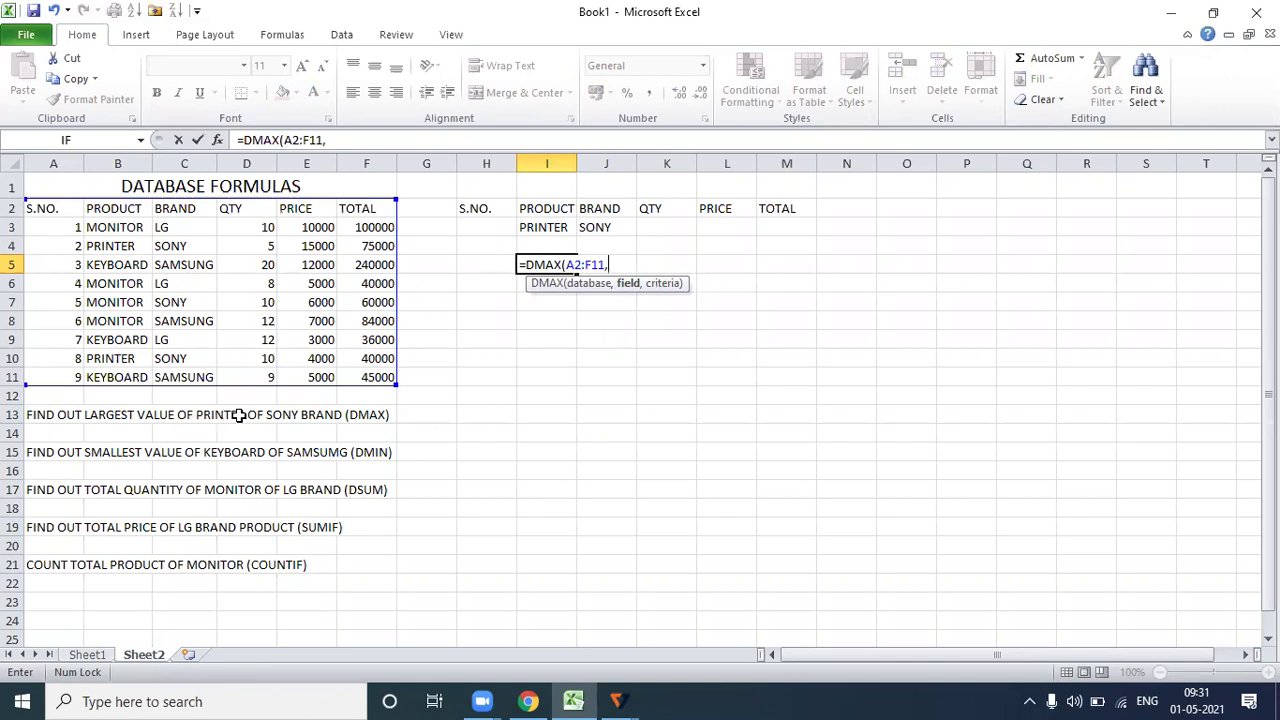
click(359, 208)
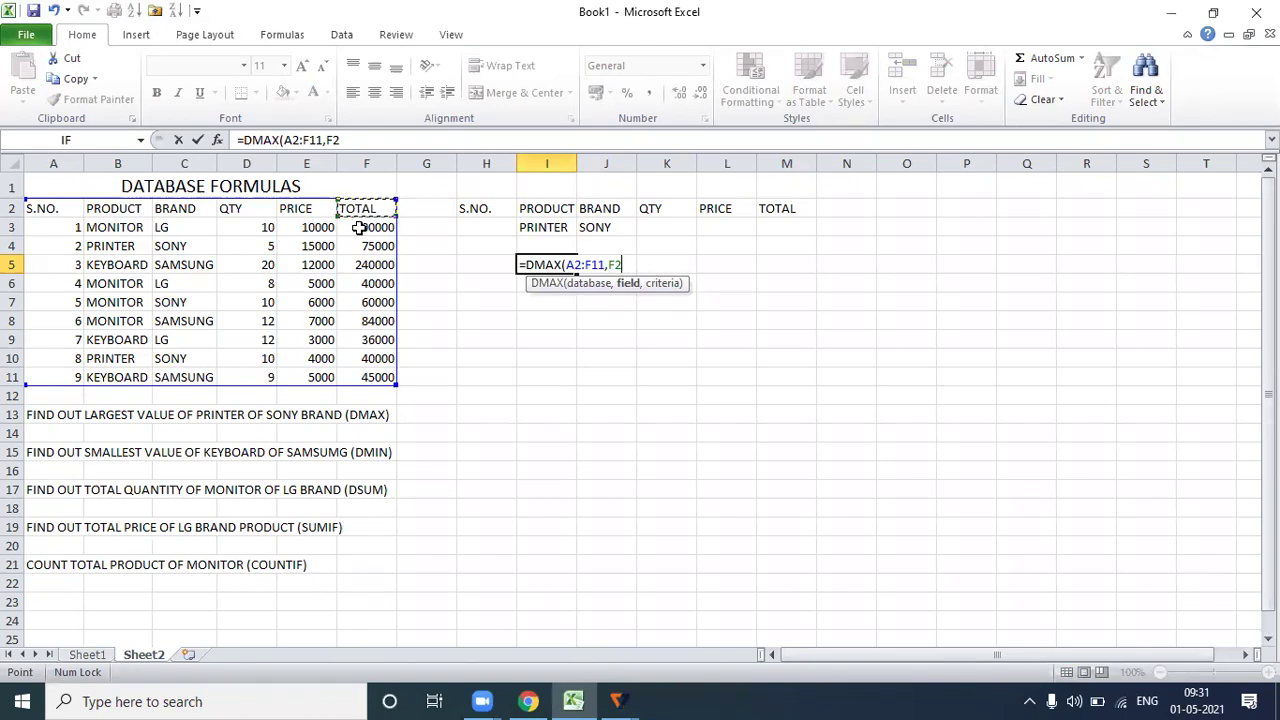
text(,)
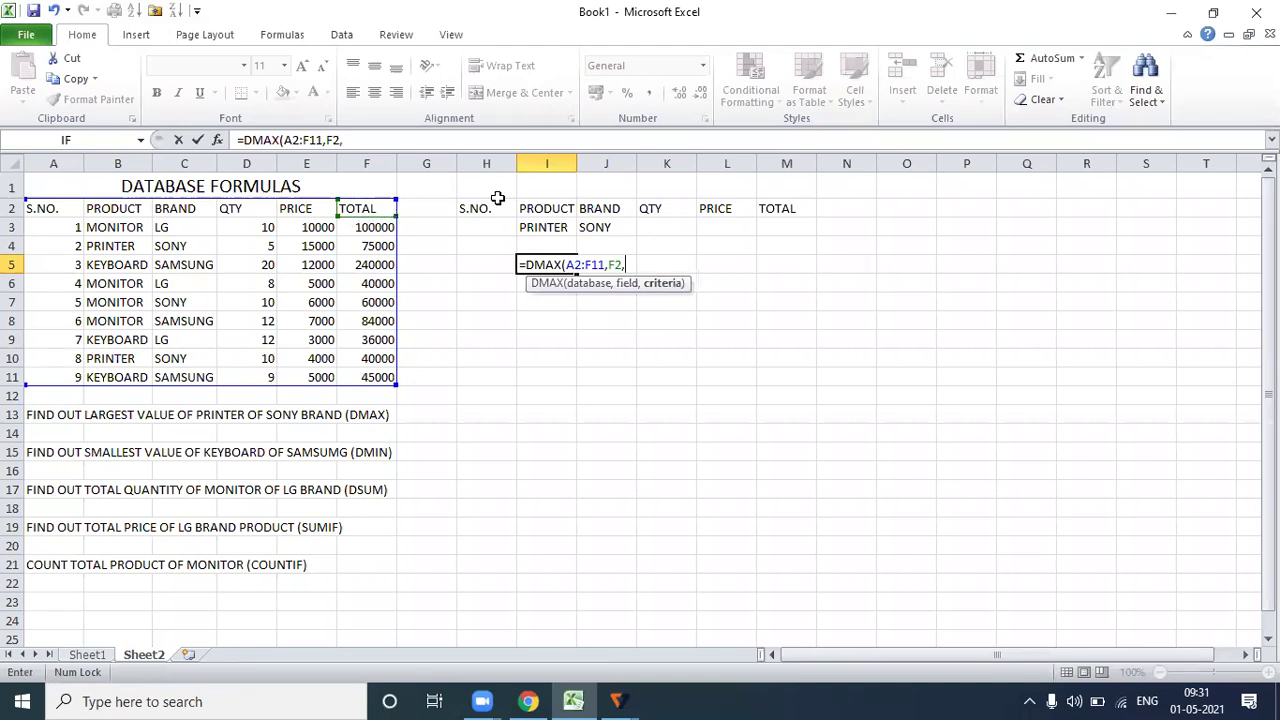
drag(486, 207, 778, 232)
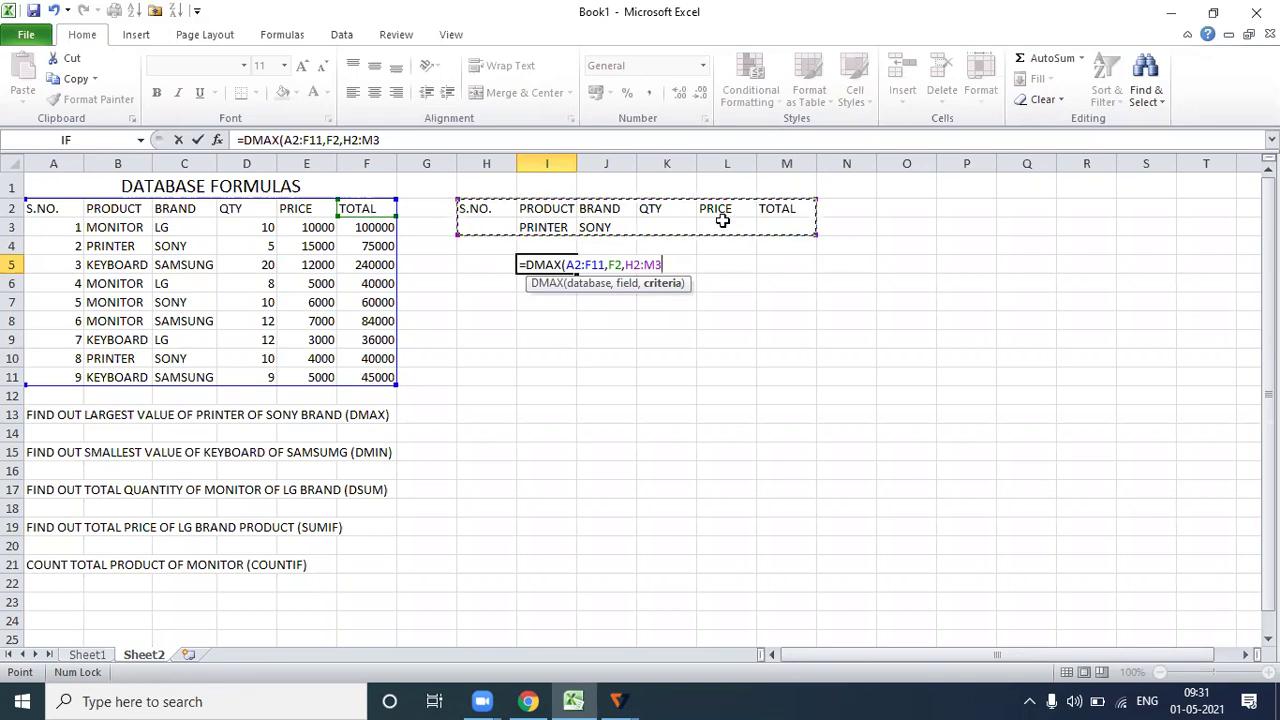
text())
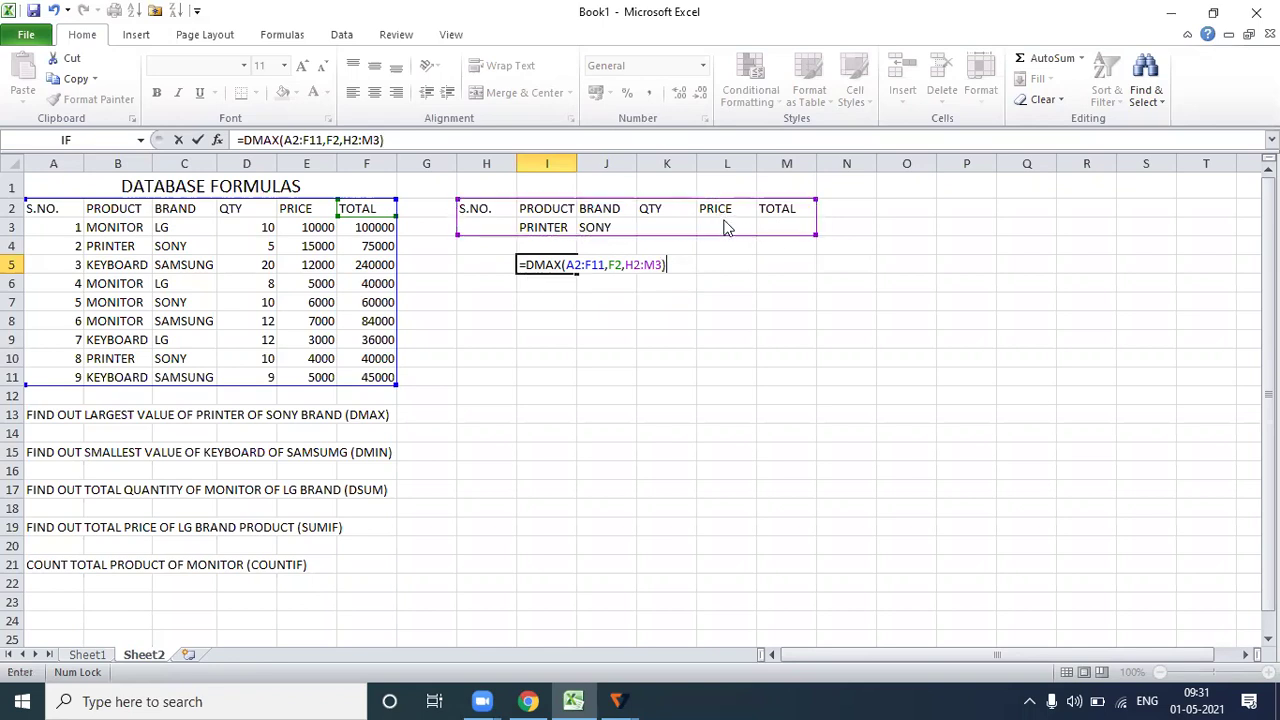
key(Return)
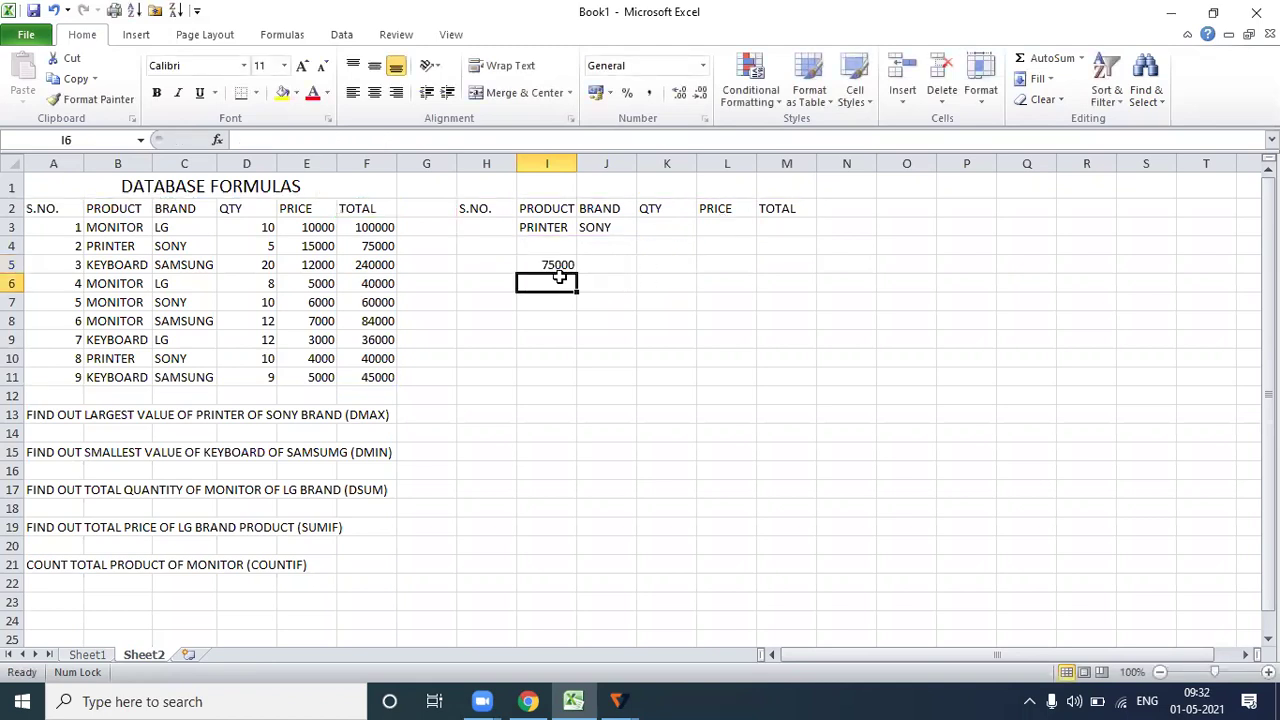
Check the totals of the two SONY printer rows, 4 and 10, against the DMAX result.
click(162, 246)
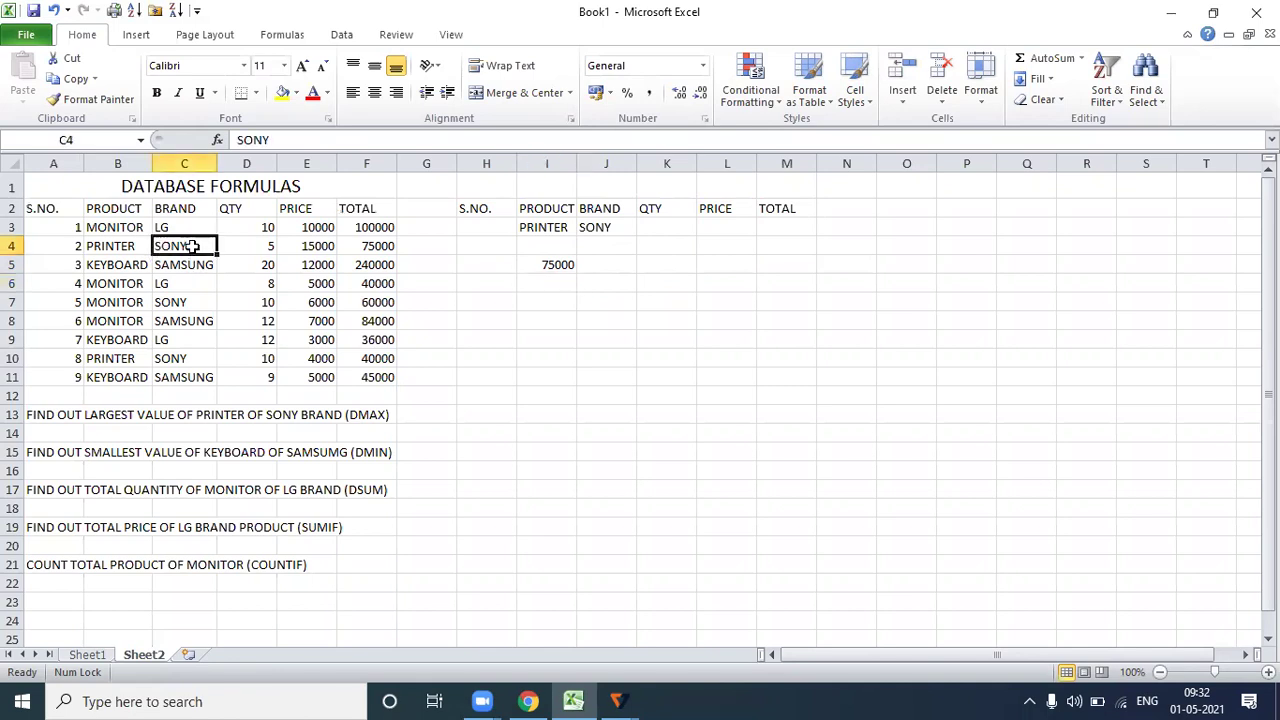
click(369, 246)
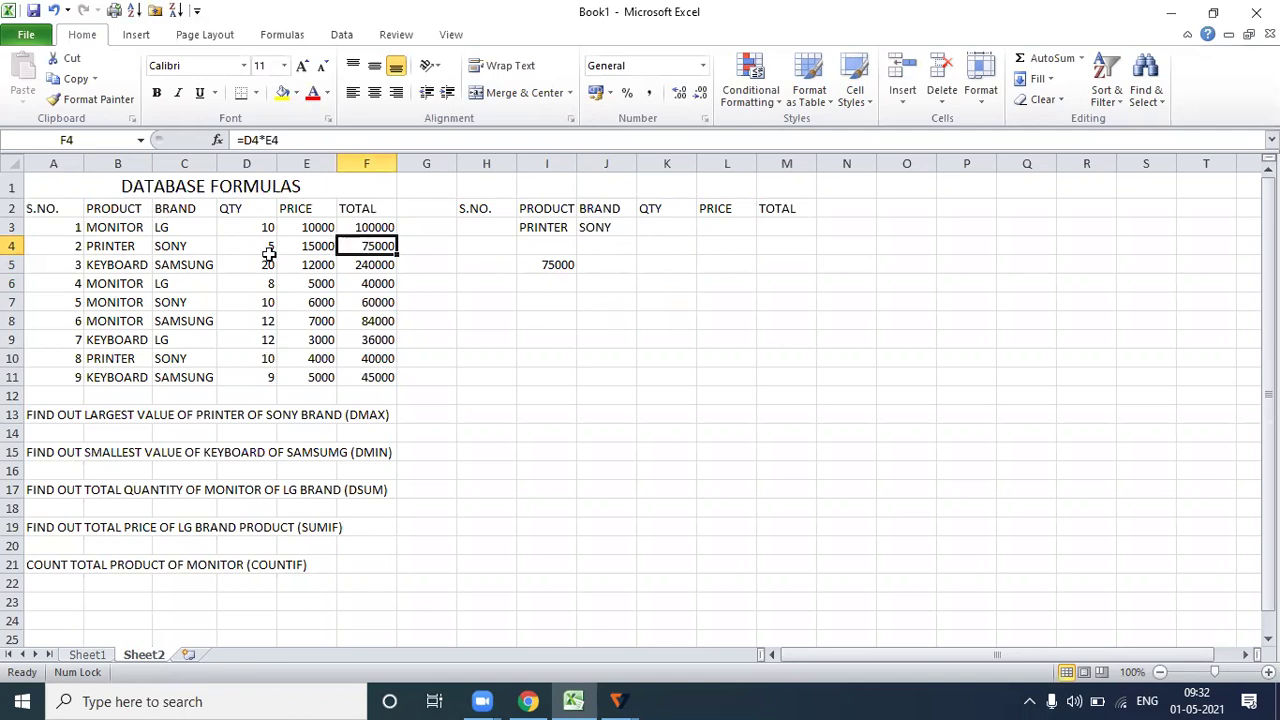
click(166, 359)
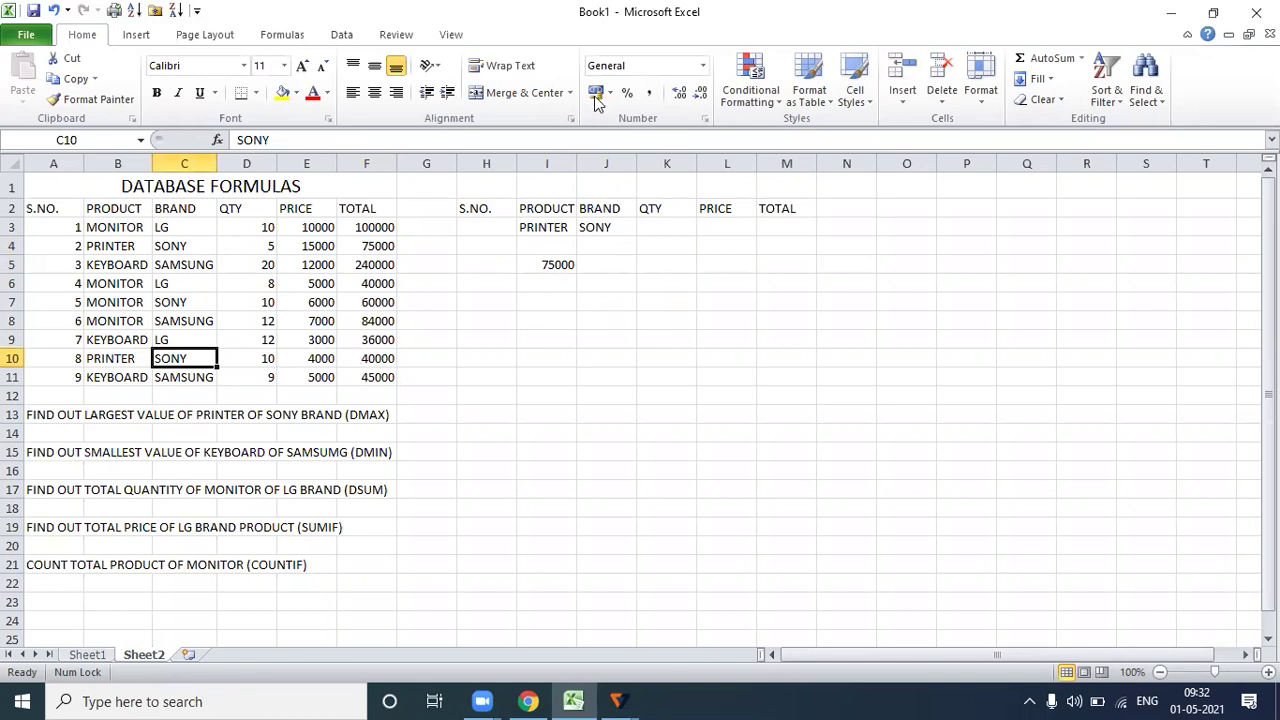
key(Right)
key(Right)
key(Right)
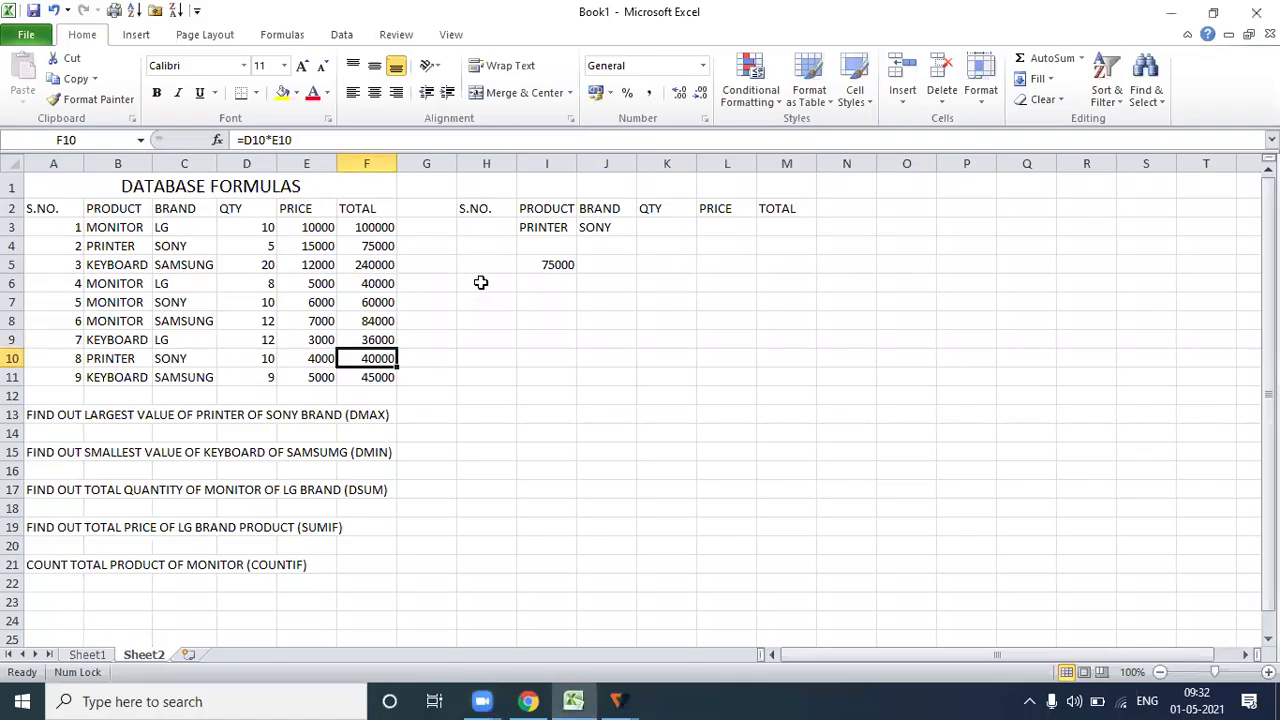
Copy the header row A2:F2 to H6:M6 for a second criteria range.
click(488, 299)
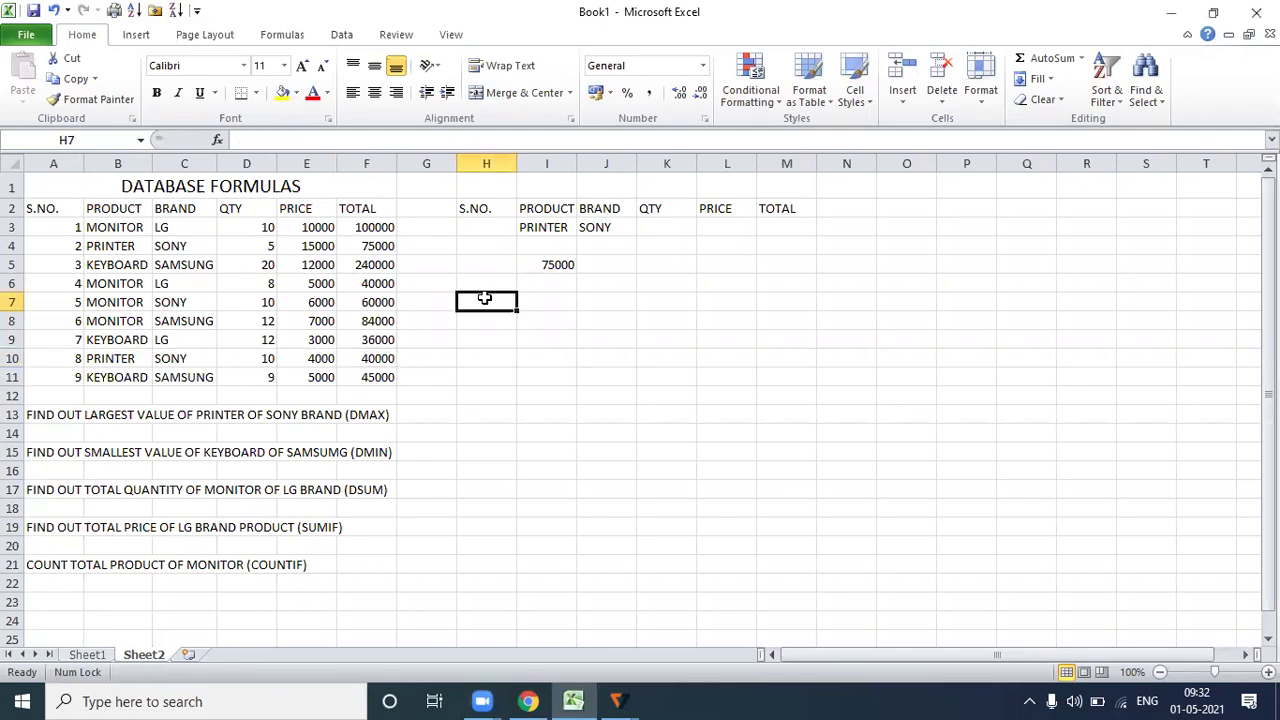
right_click(484, 298)
click(449, 326)
drag(50, 208, 370, 208)
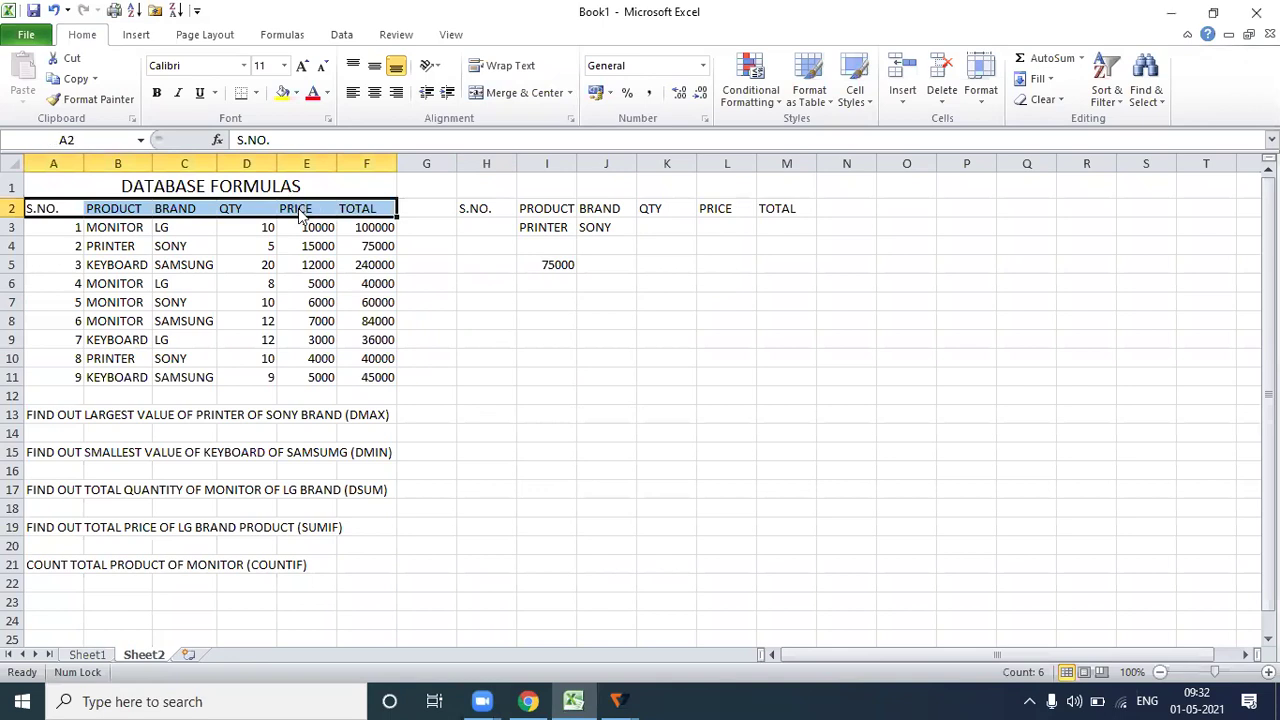
right_click(298, 214)
click(345, 245)
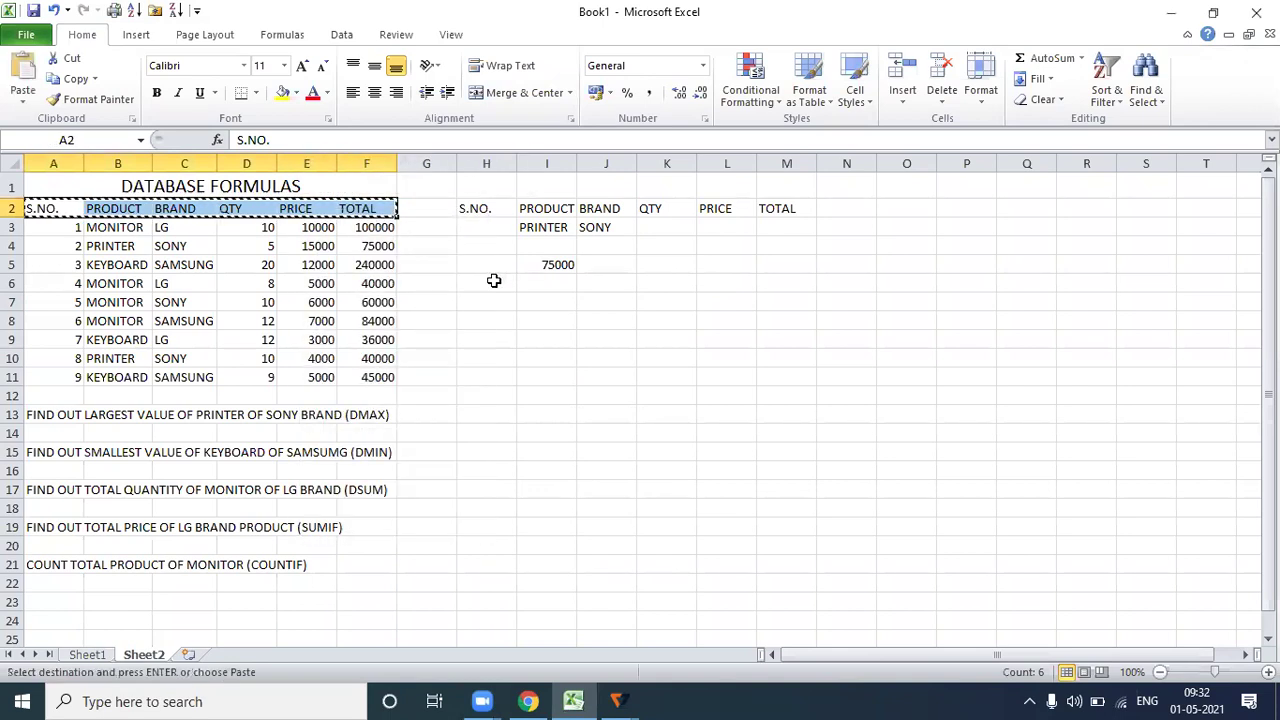
click(494, 281)
right_click(494, 283)
click(529, 359)
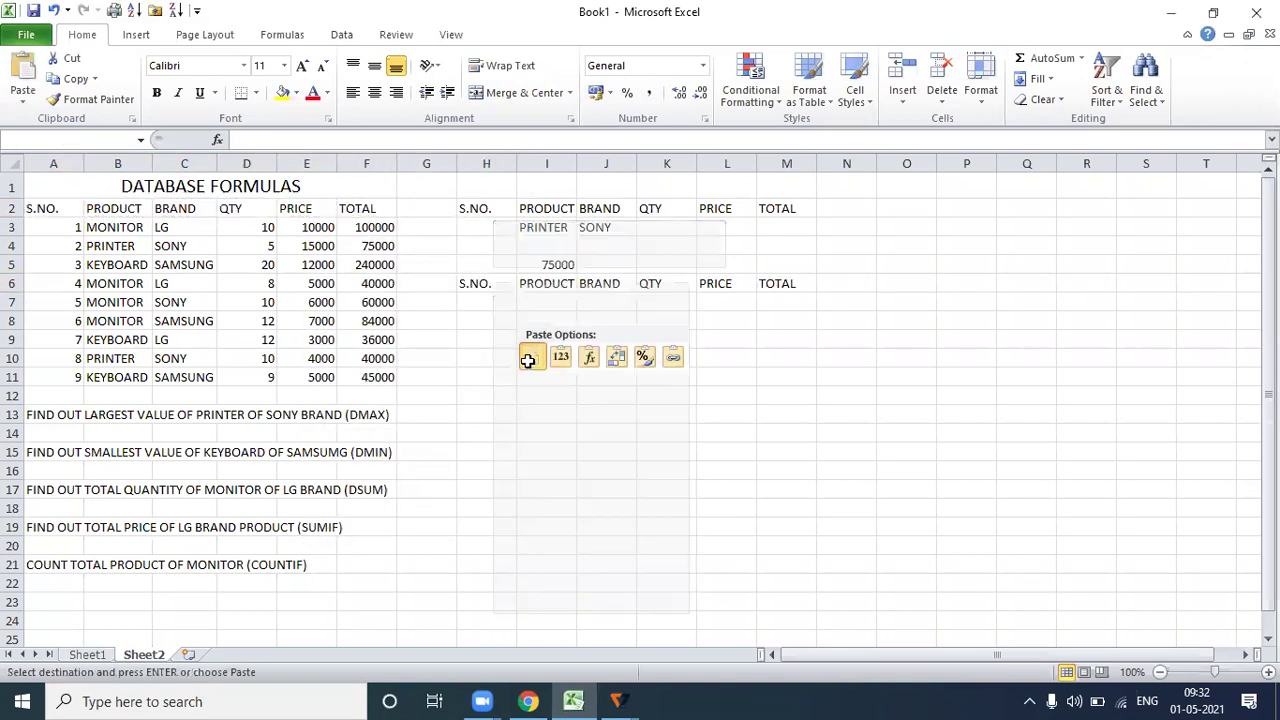
Enter the product criterion KEYBOARD in I7 and widen column I to fit it.
click(538, 301)
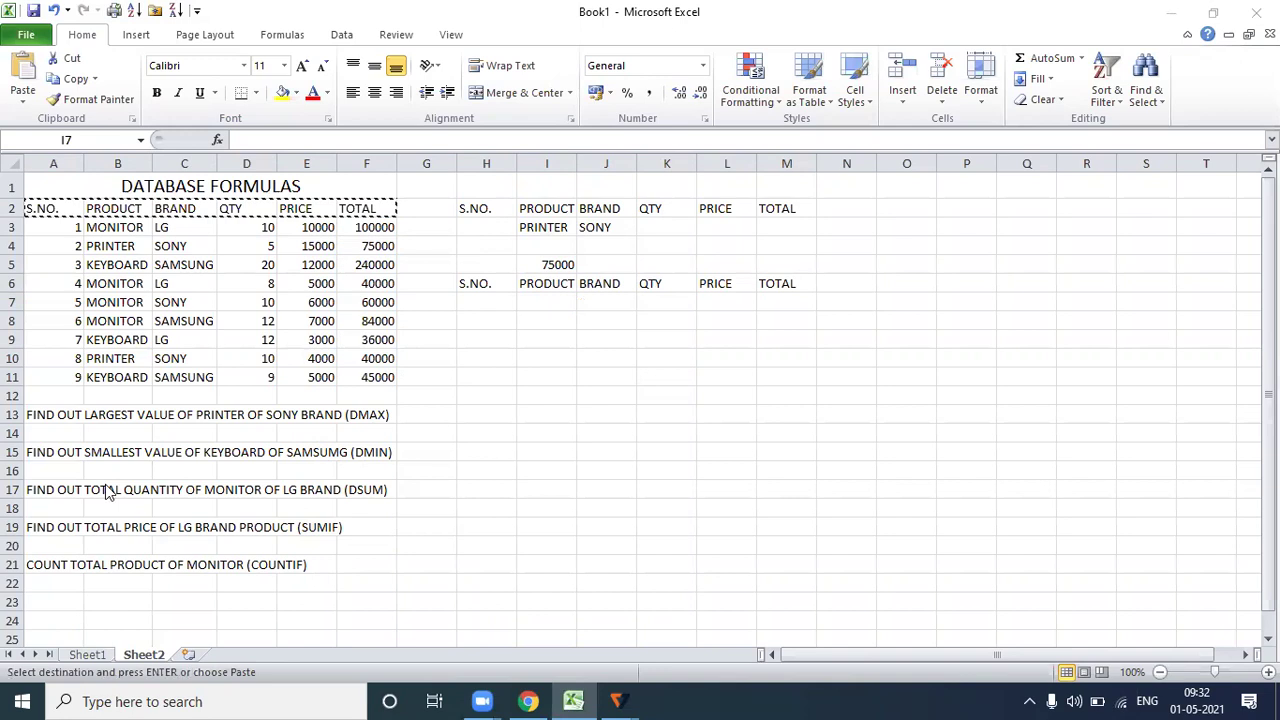
click(533, 308)
text(KEYBO)
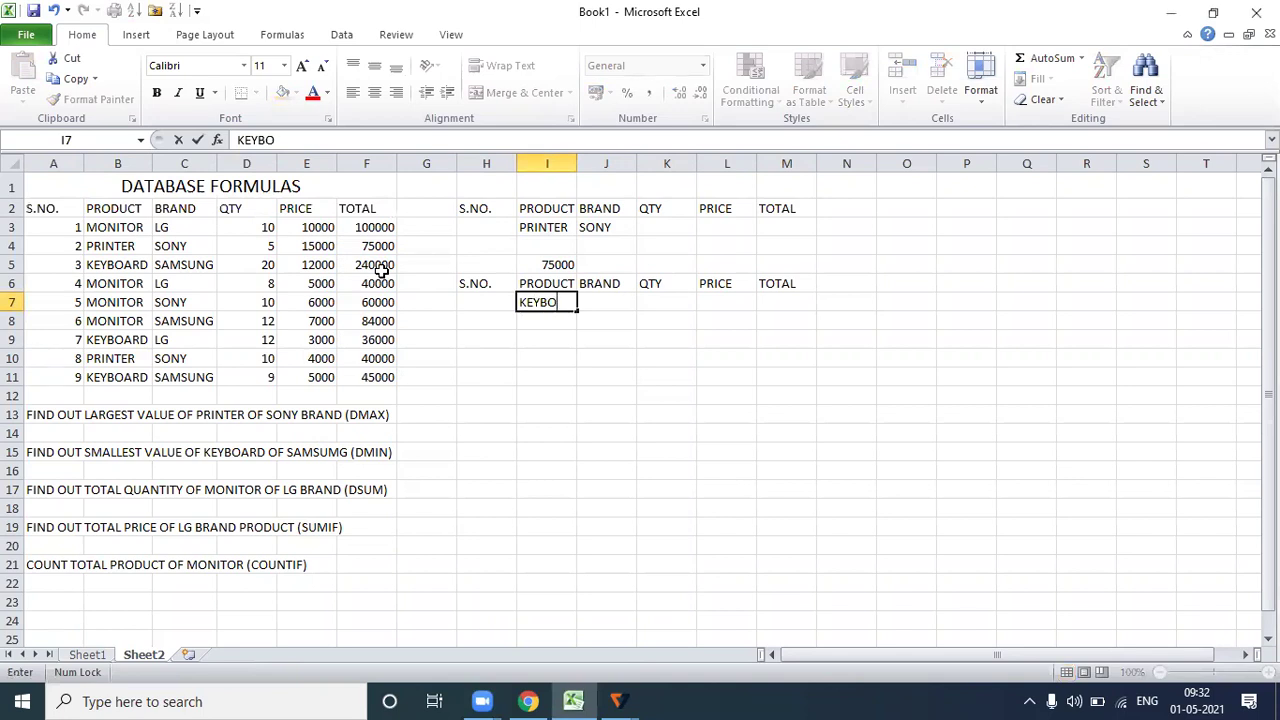
text(ARD)
key(F2)
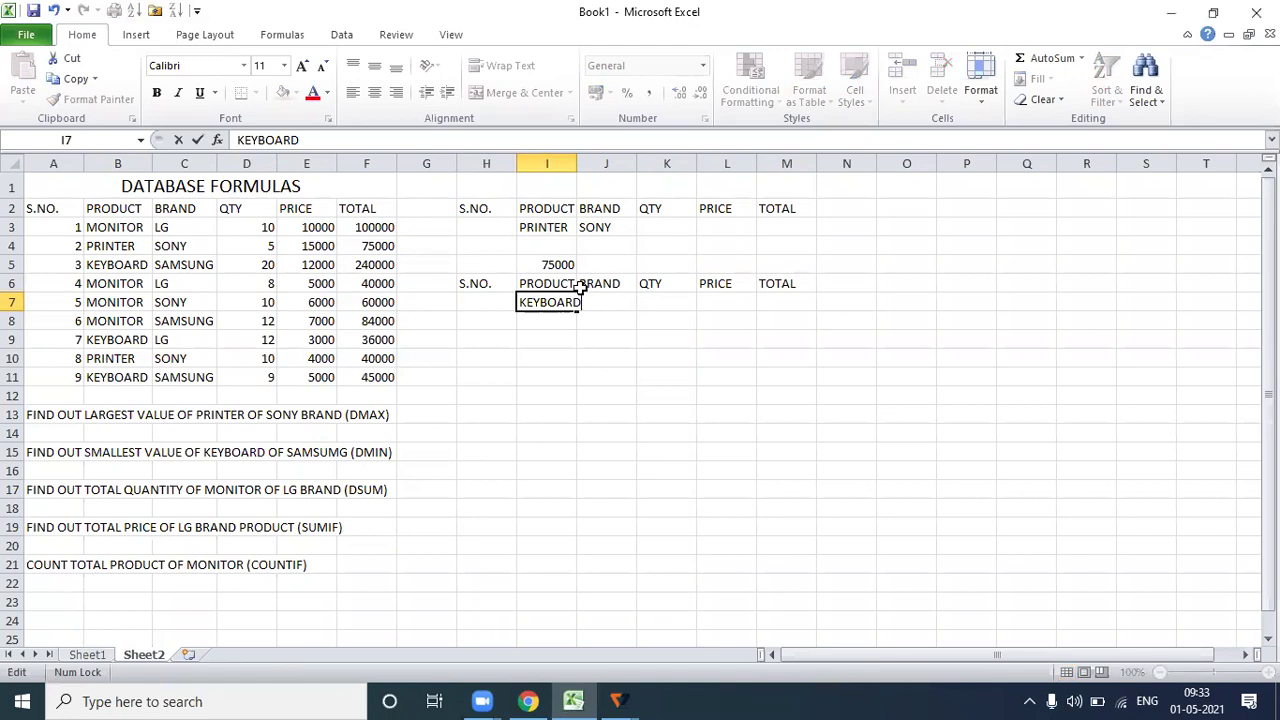
click(578, 163)
drag(577, 164, 583, 165)
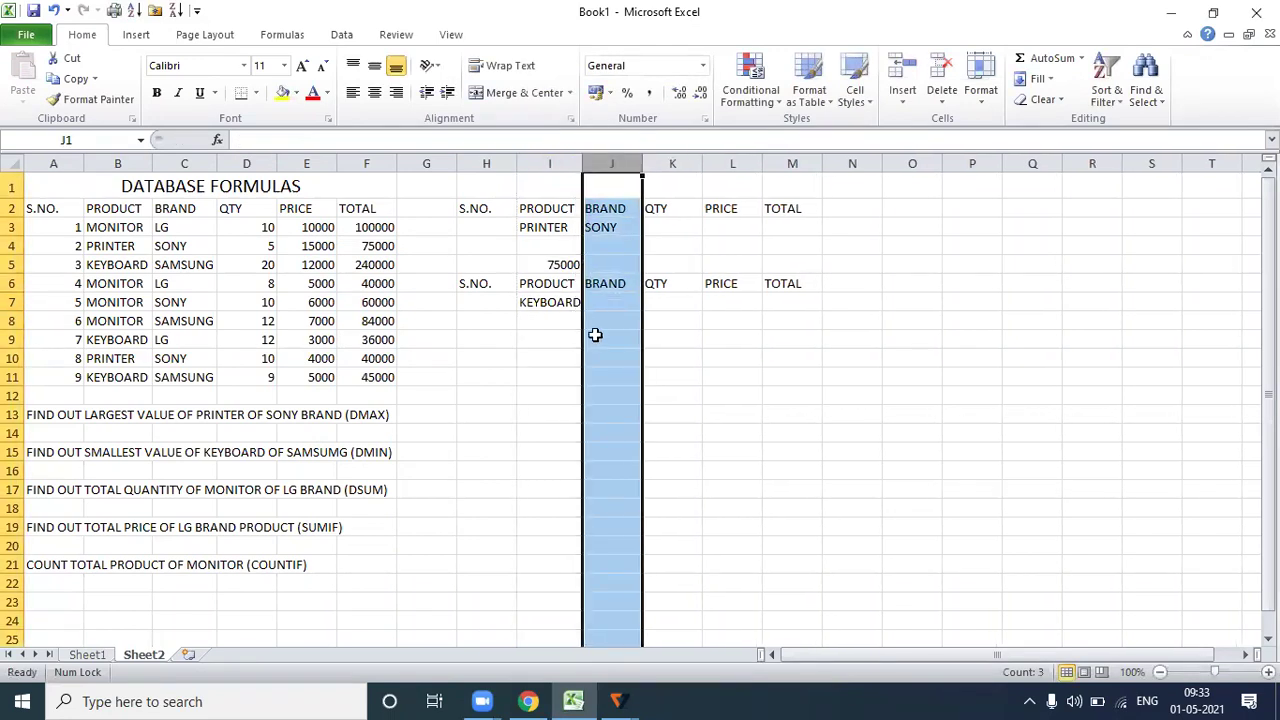
Enter the brand criterion SAMSUMG in J7 and widen column J to fit it.
click(597, 302)
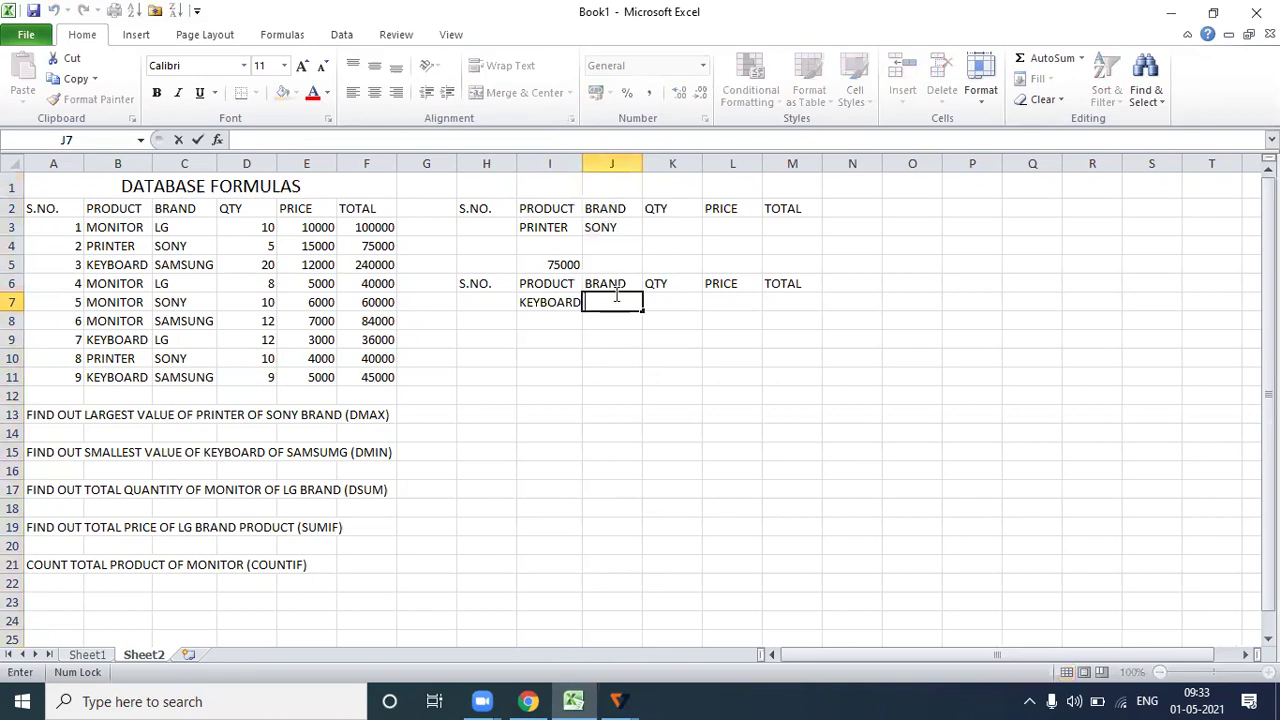
text(SAMSUMG)
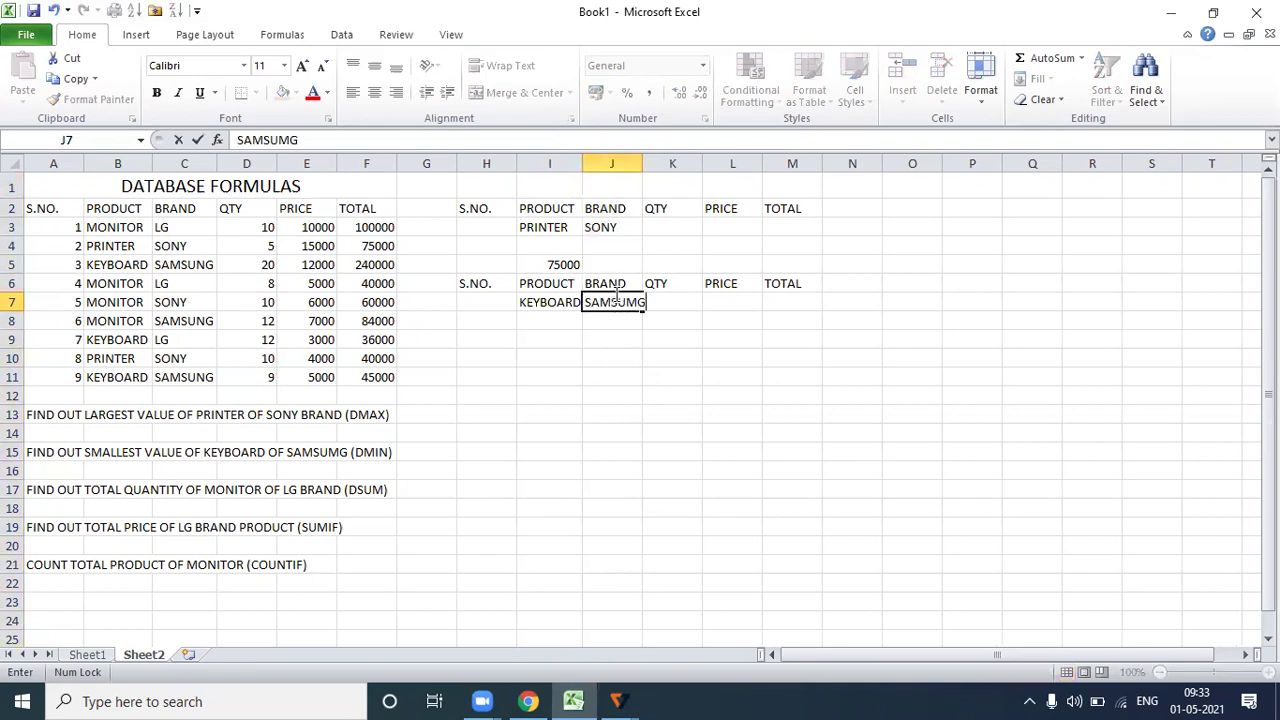
click(640, 165)
drag(641, 163, 649, 164)
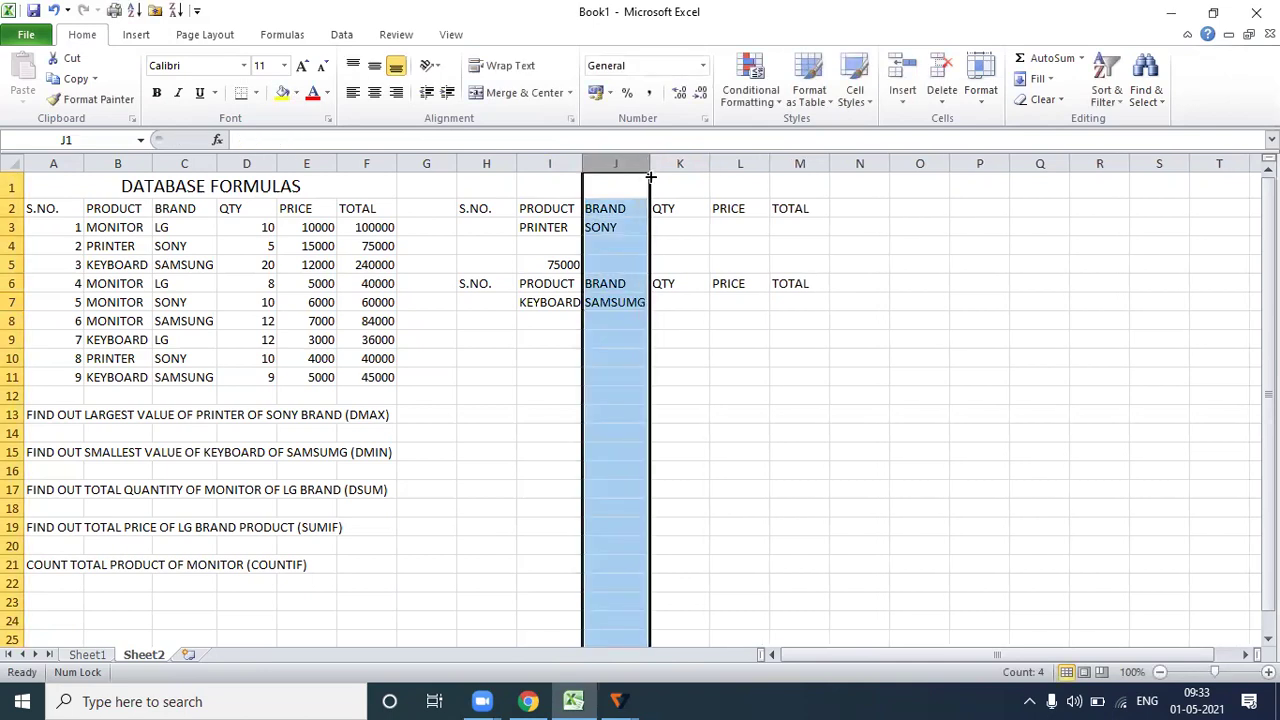
click(672, 301)
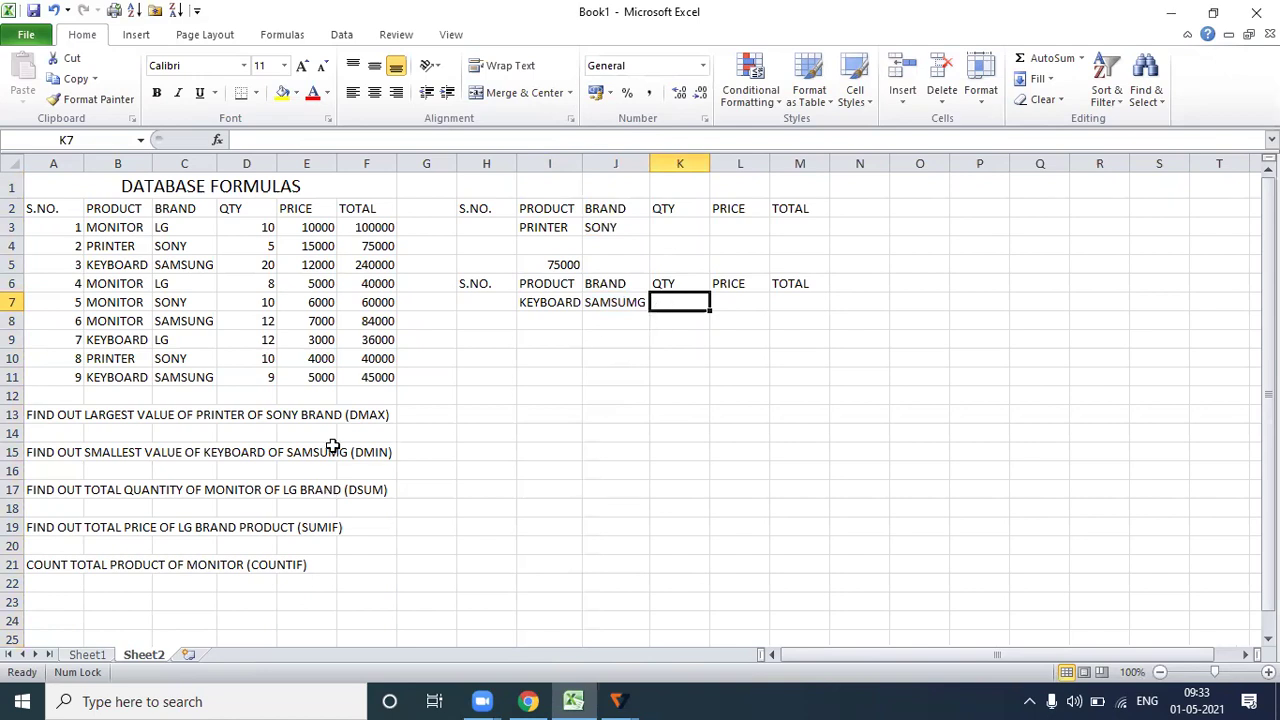
Enter the formula =DMIN(A2:F11,F2,H6:M7) in I9 to find the smallest keyboard total for the brand.
click(537, 339)
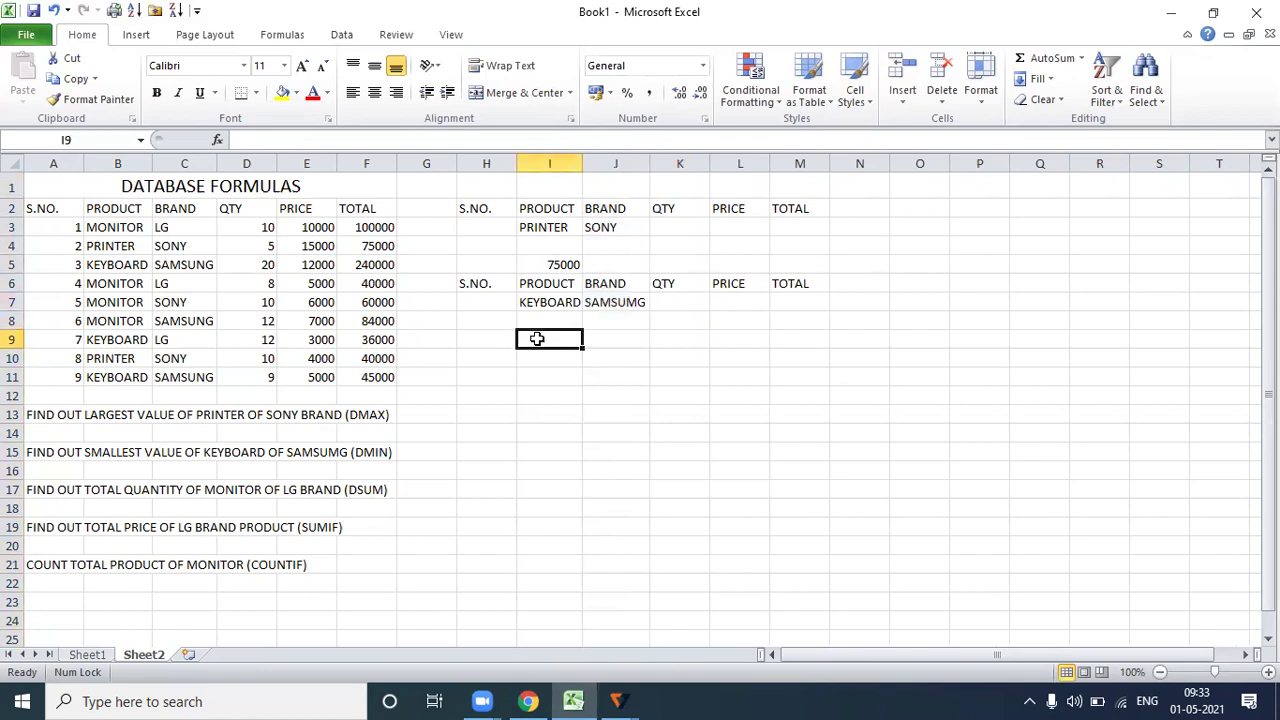
text(=)
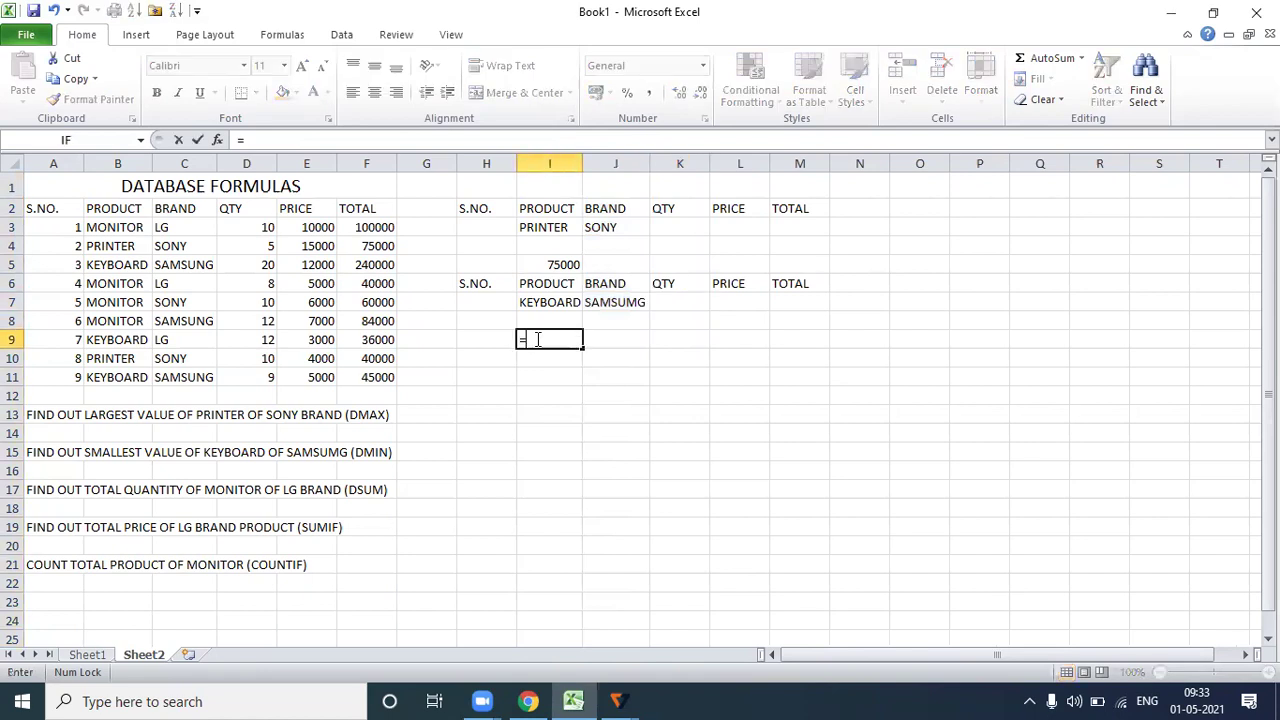
text(DMIN()
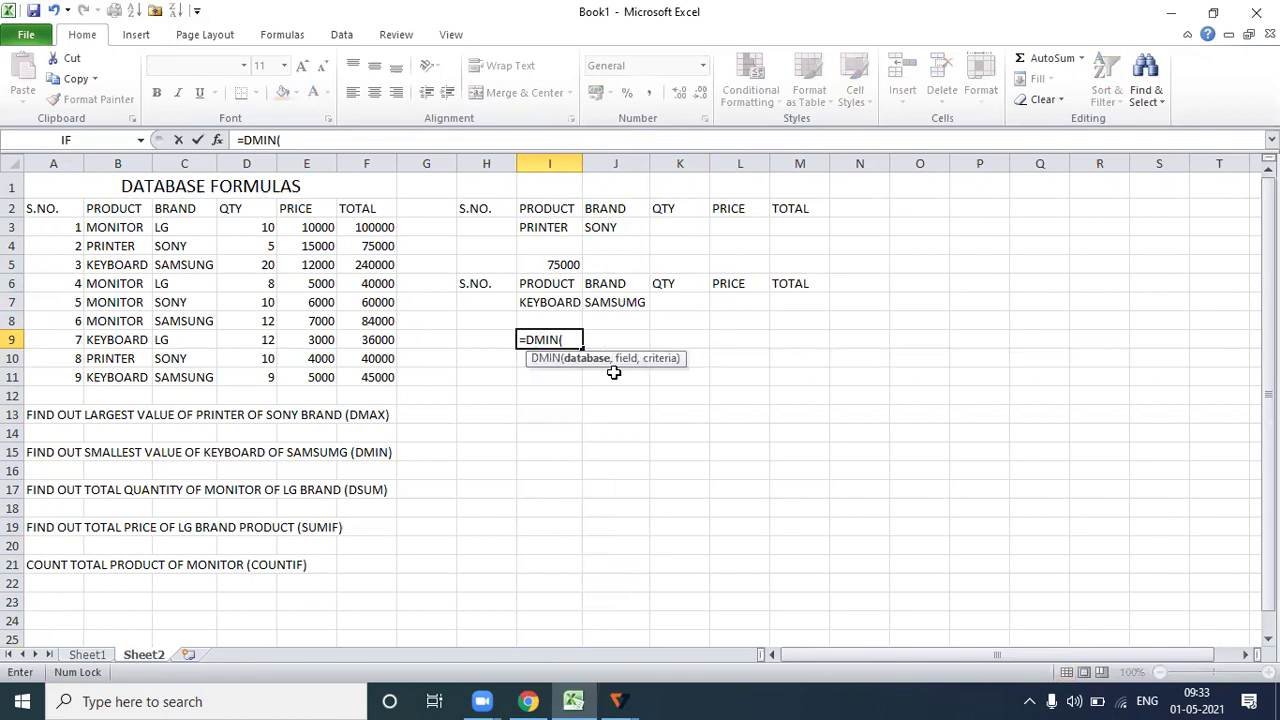
drag(48, 210, 375, 374)
text(,)
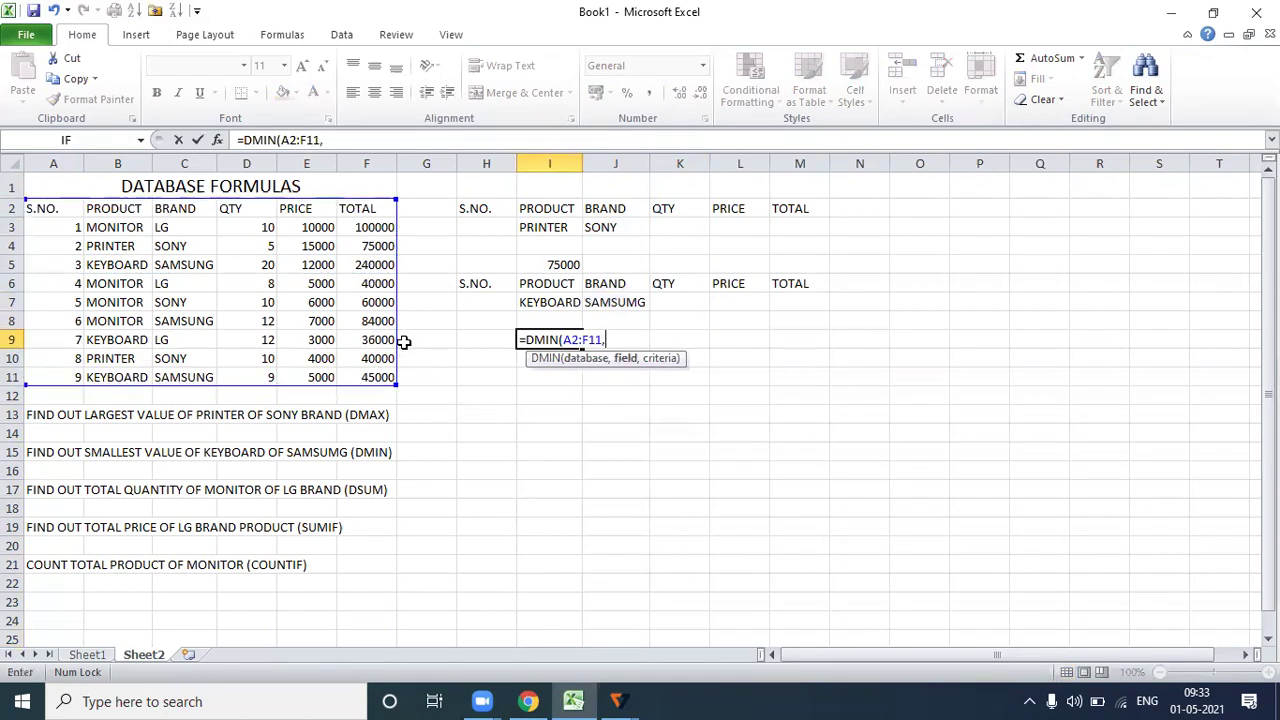
click(355, 209)
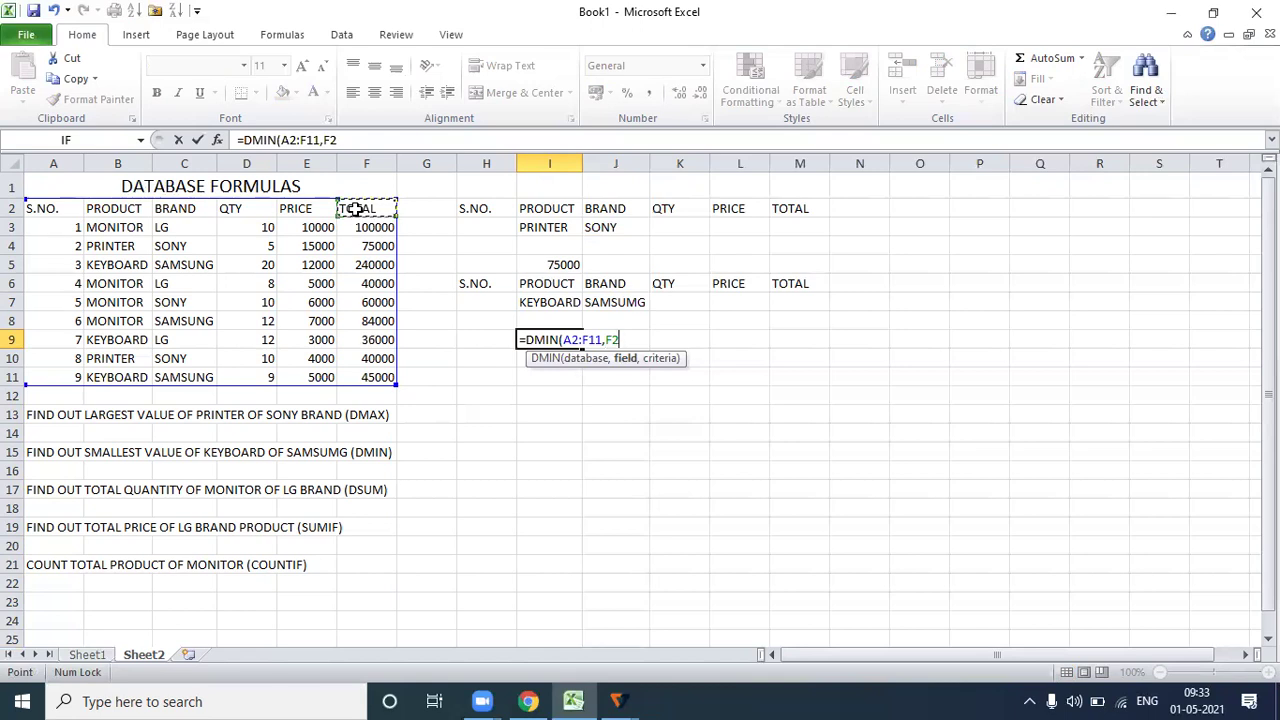
text(,)
drag(471, 283, 793, 300)
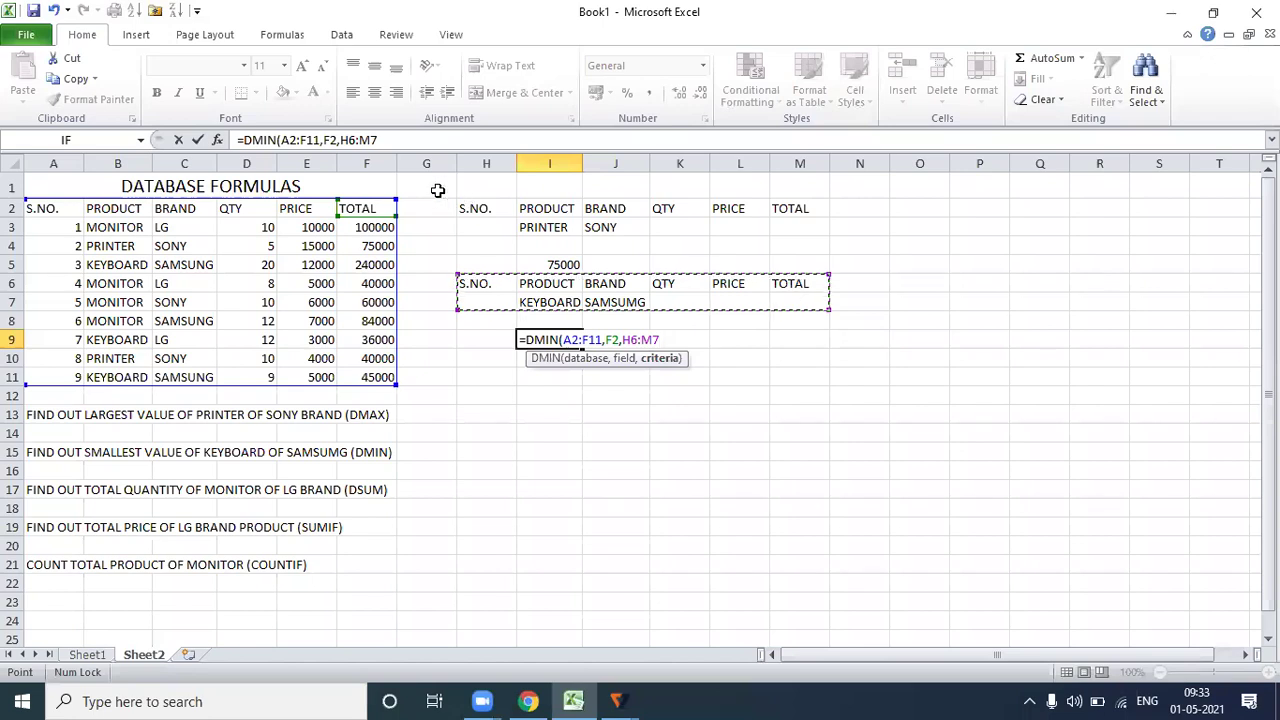
text())
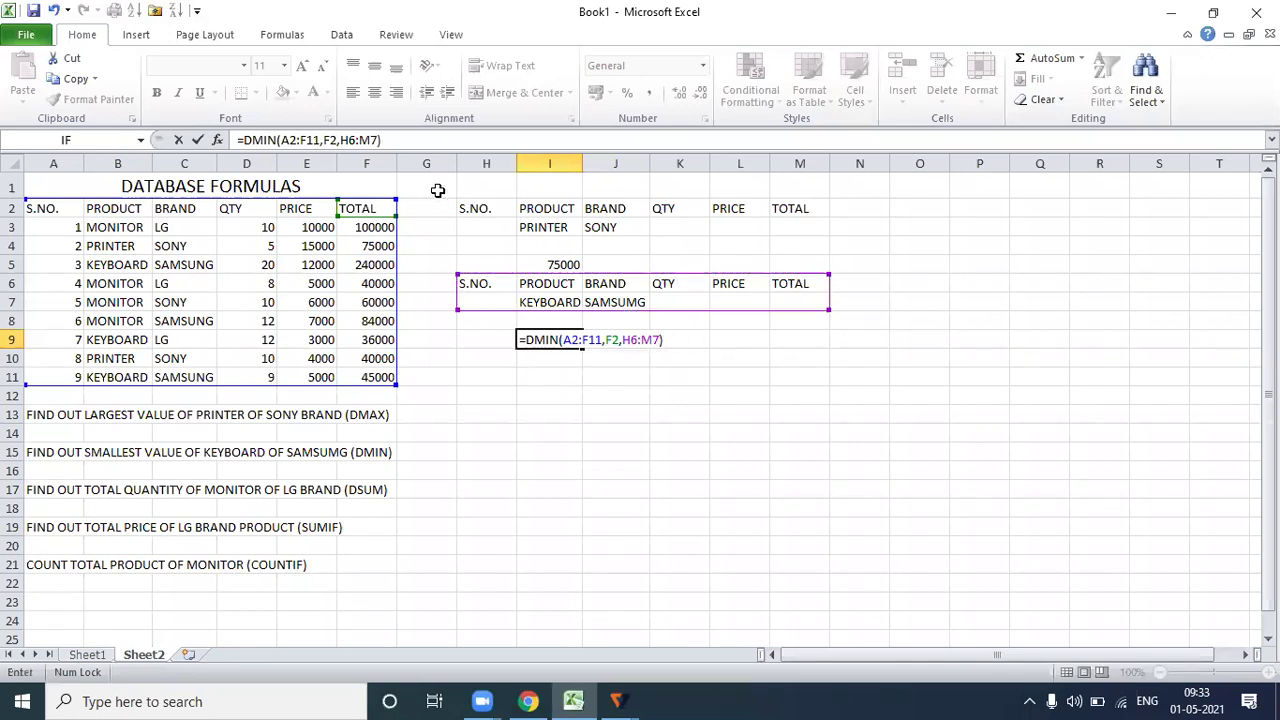
key(Return)
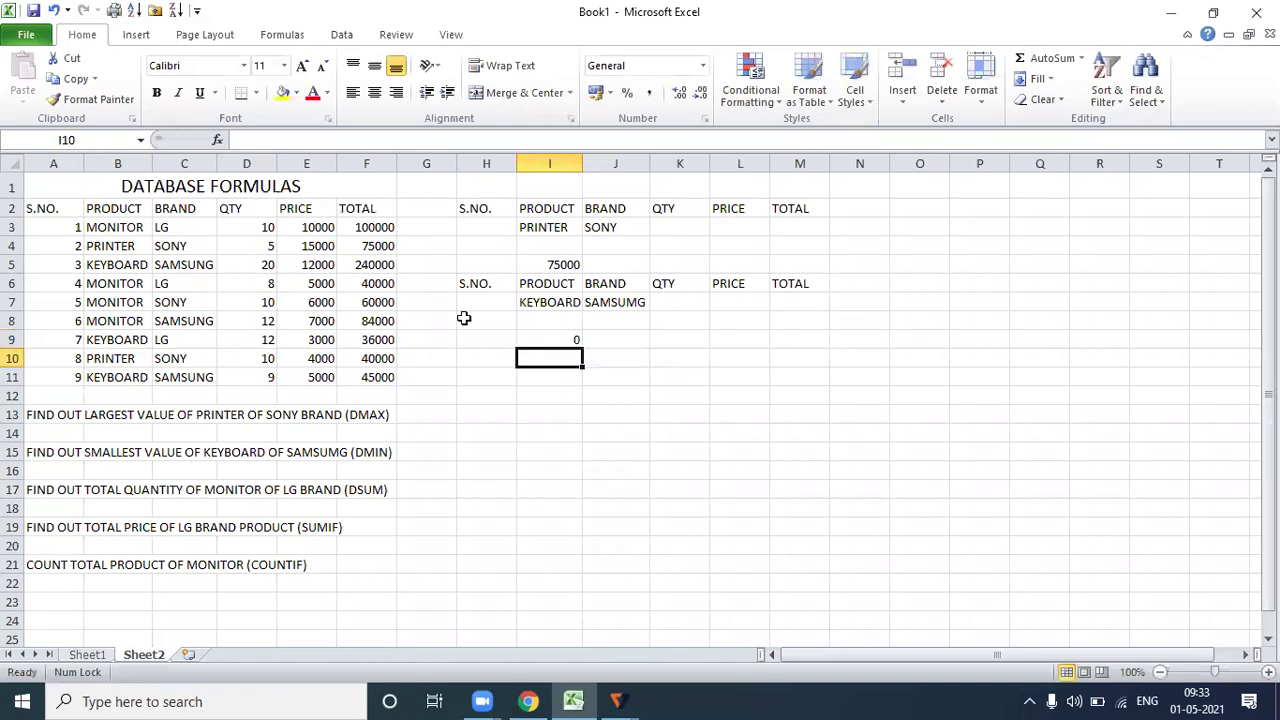
Review the ranges used by the DMIN formula in I9 and correct the brand criterion in J7 to SAMSUNG.
click(573, 339)
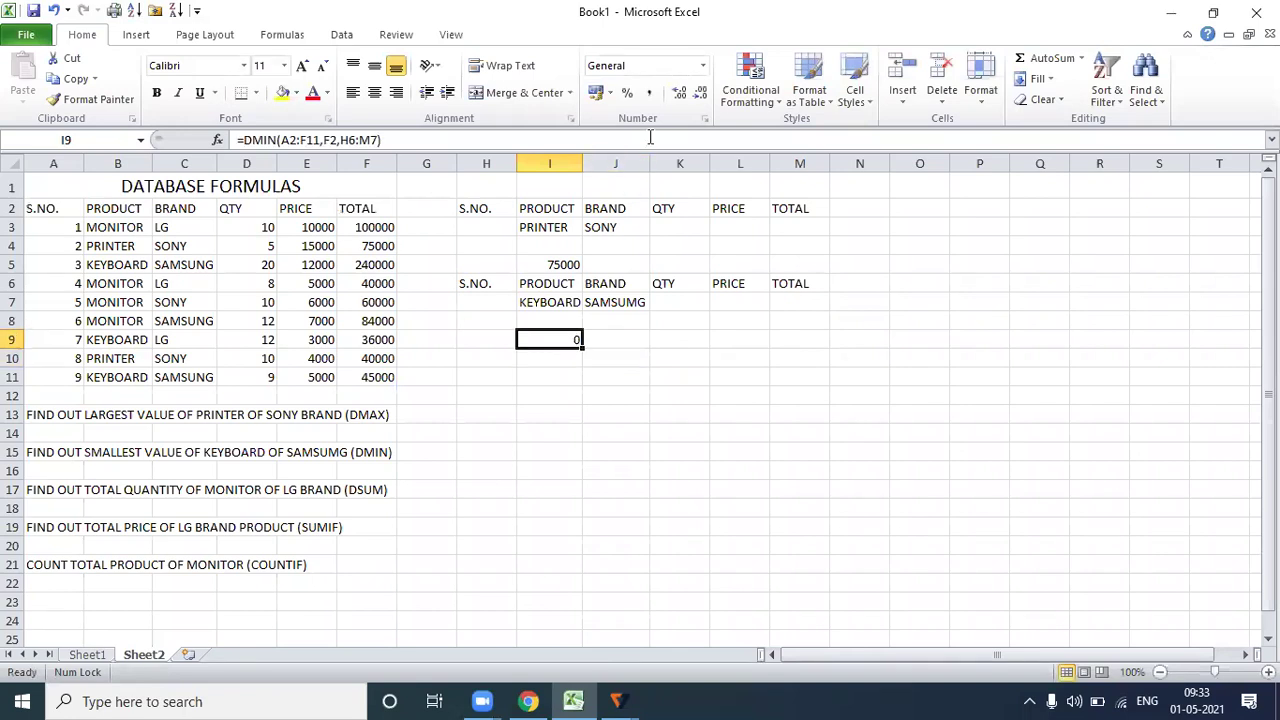
double_click(546, 338)
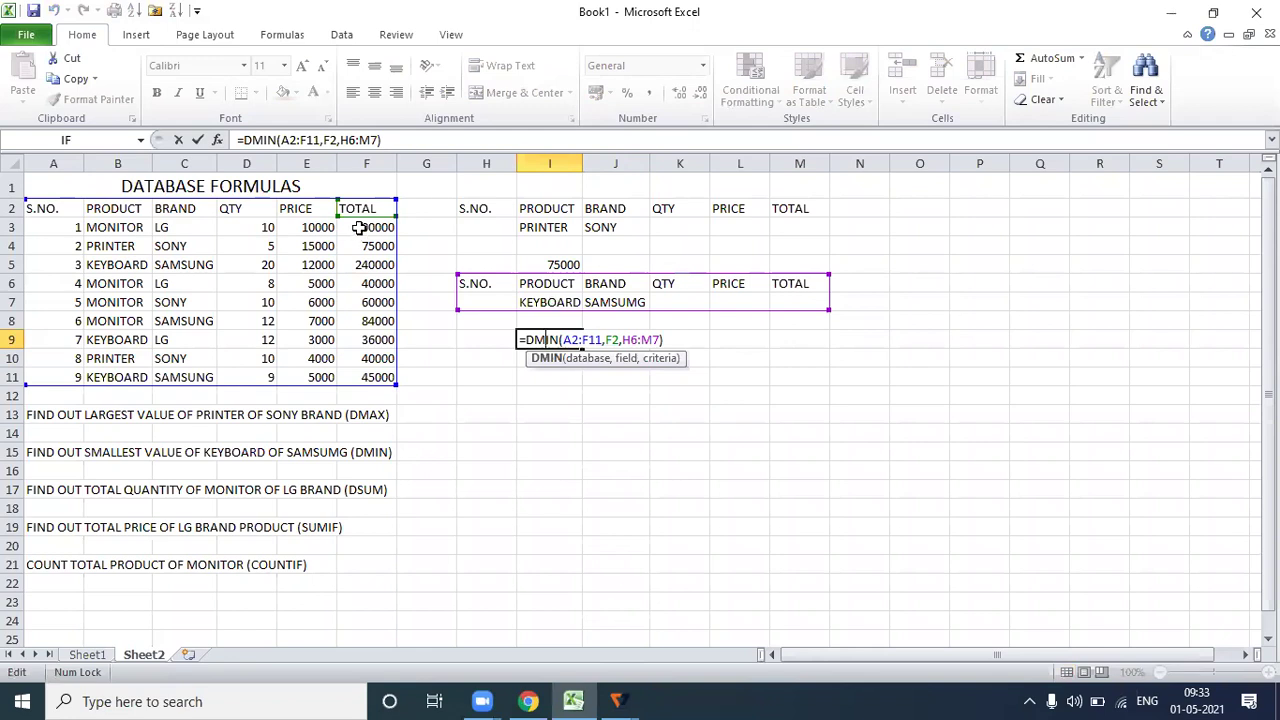
click(310, 214)
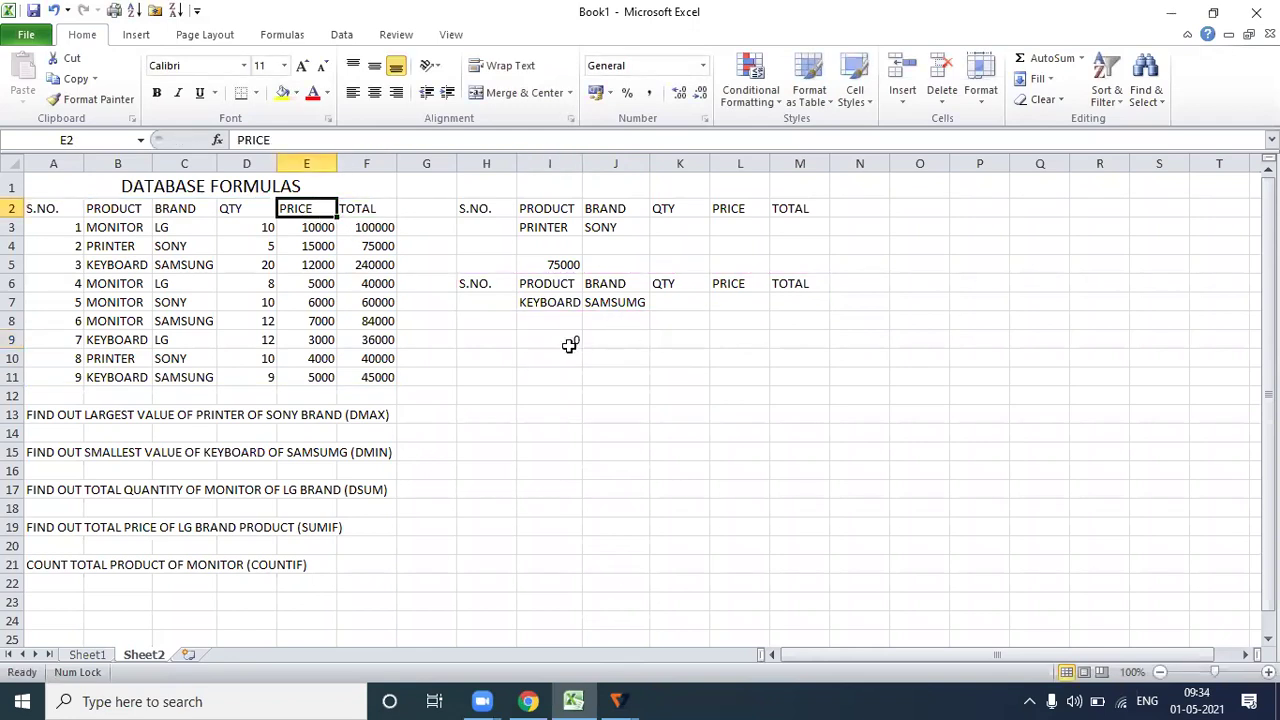
double_click(566, 340)
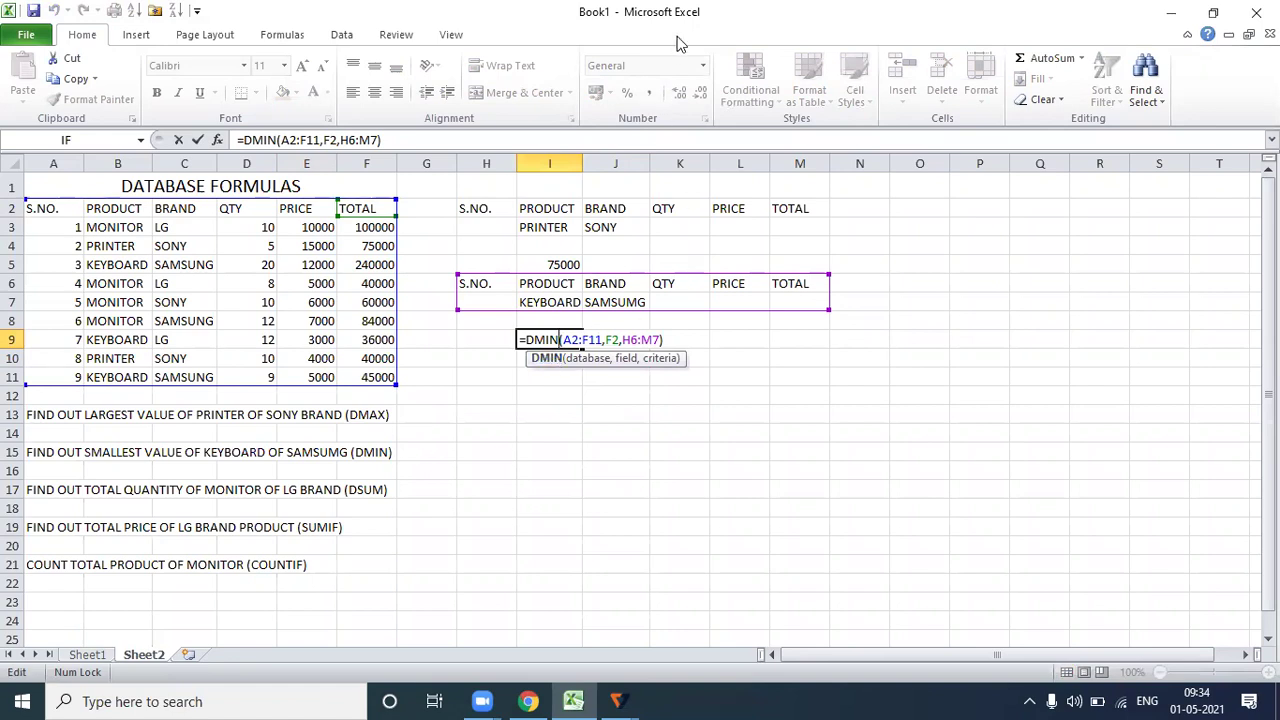
double_click(615, 302)
click(626, 302)
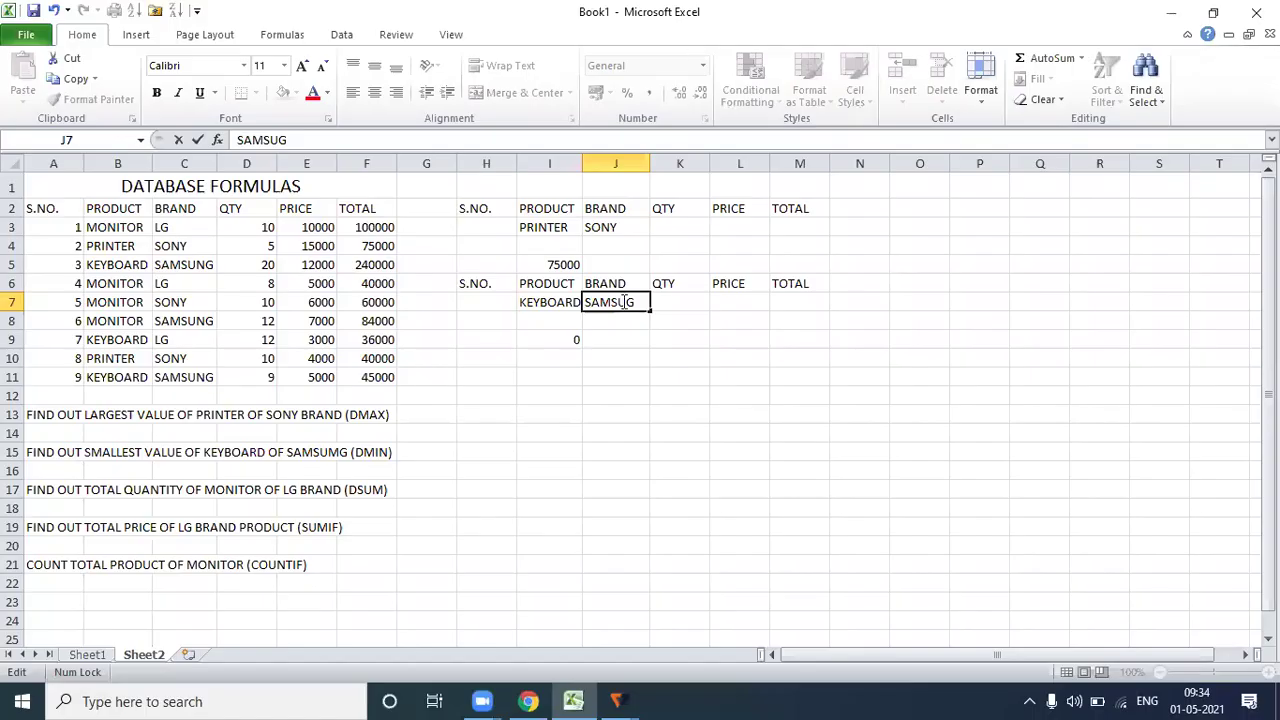
text(N)
key(Return)
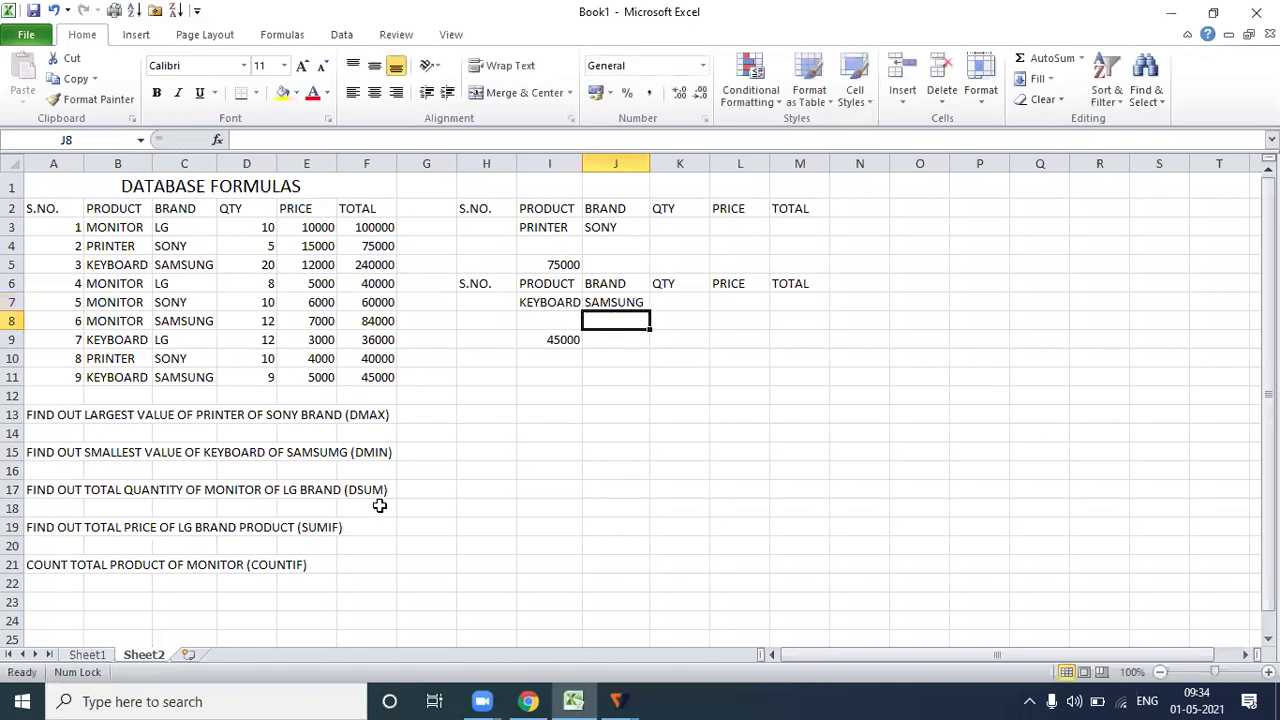
click(524, 340)
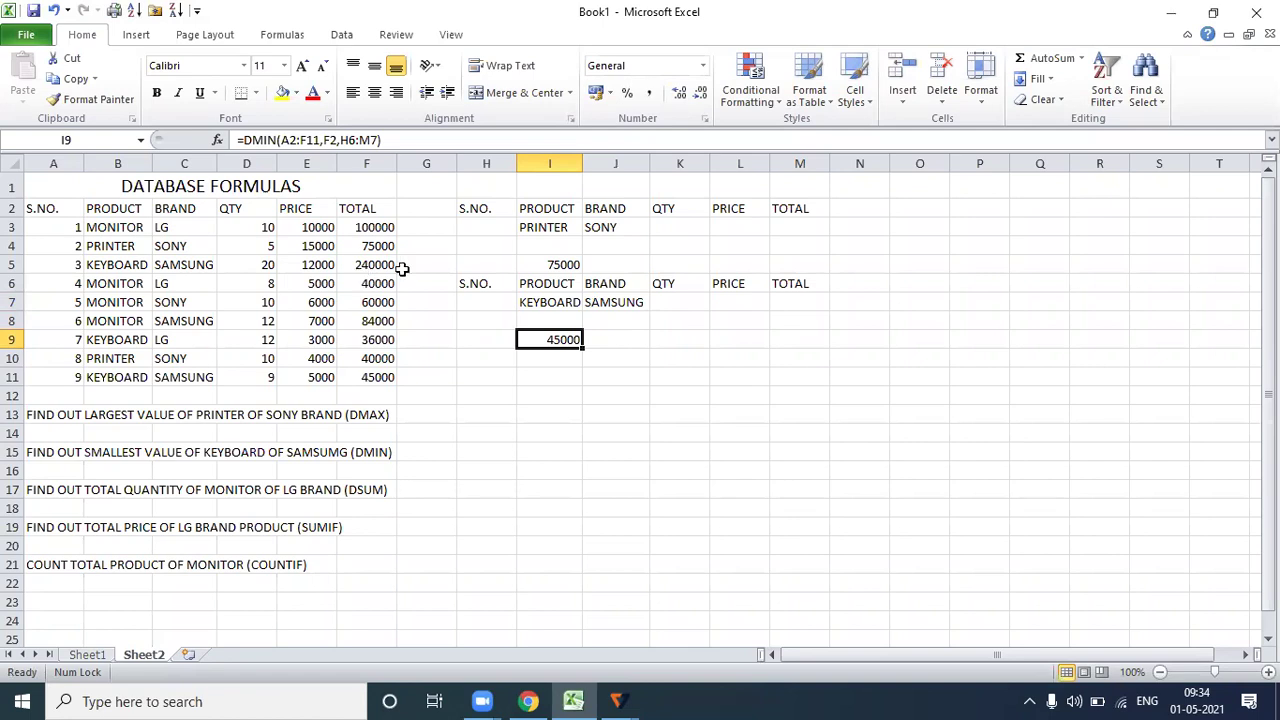
click(512, 370)
click(608, 357)
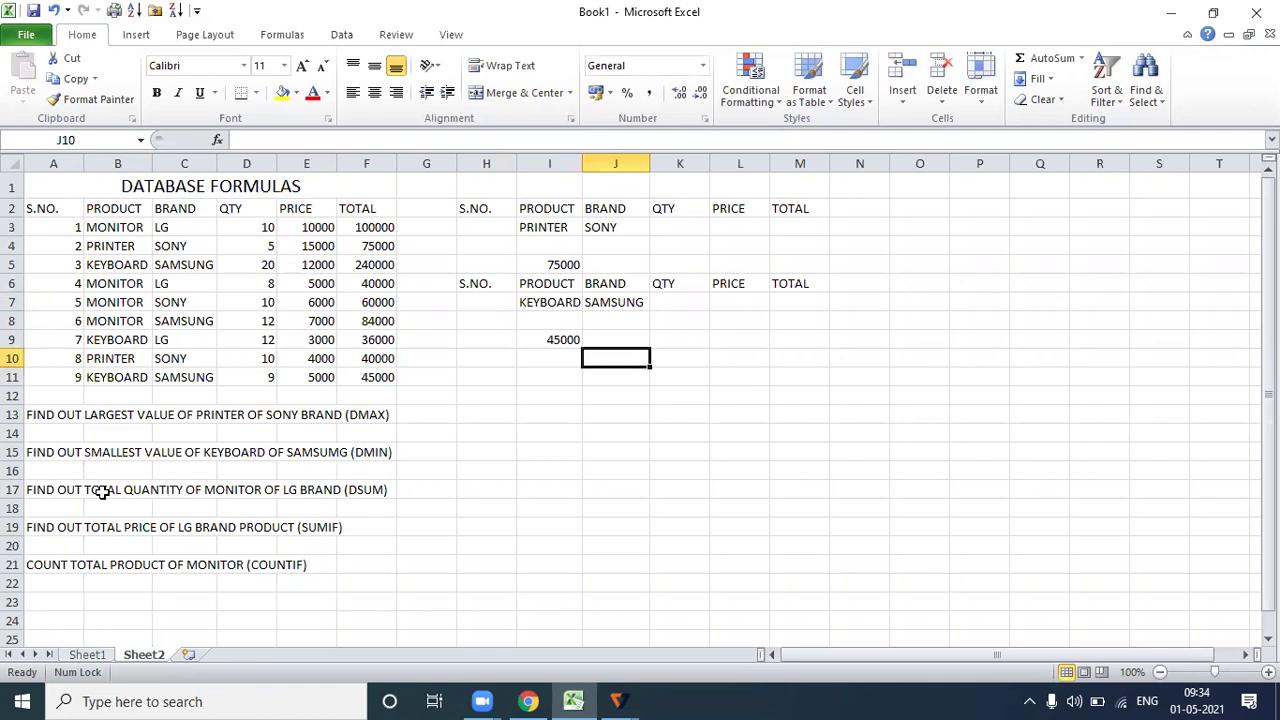
Copy the header row A2:F2 to N7:S7 for a third criteria range.
click(858, 339)
drag(42, 207, 354, 205)
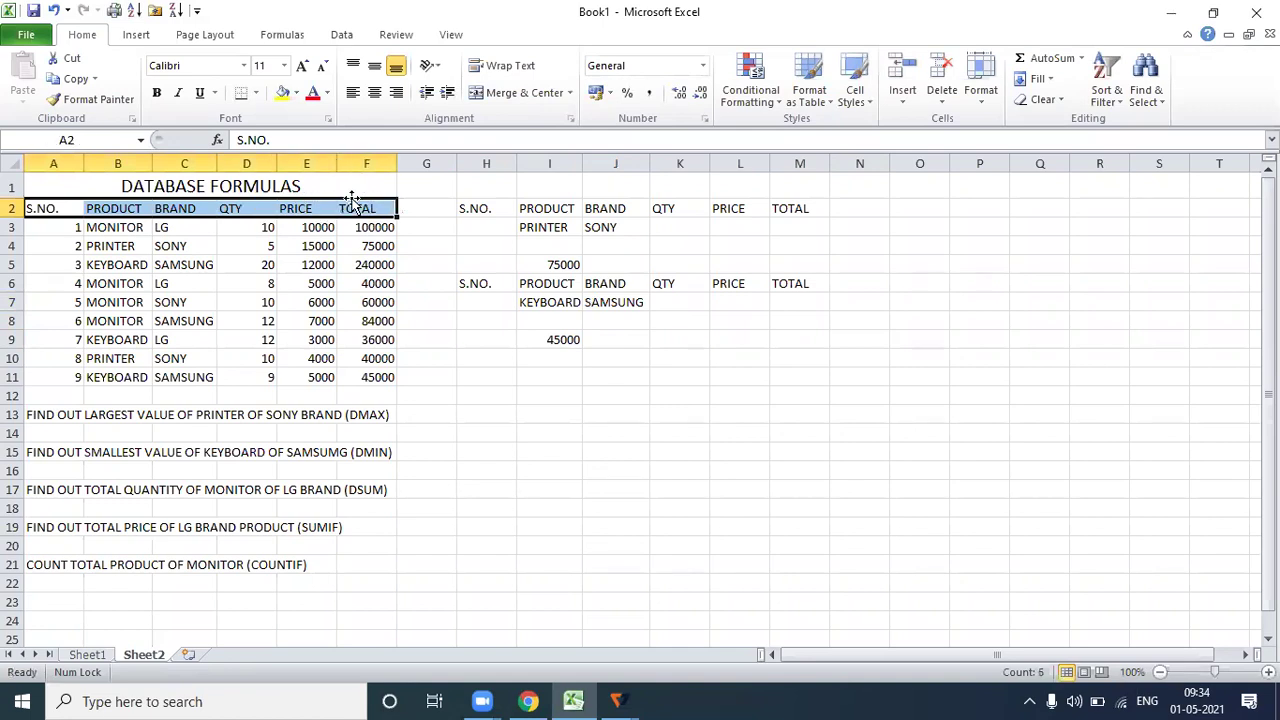
right_click(254, 207)
click(311, 242)
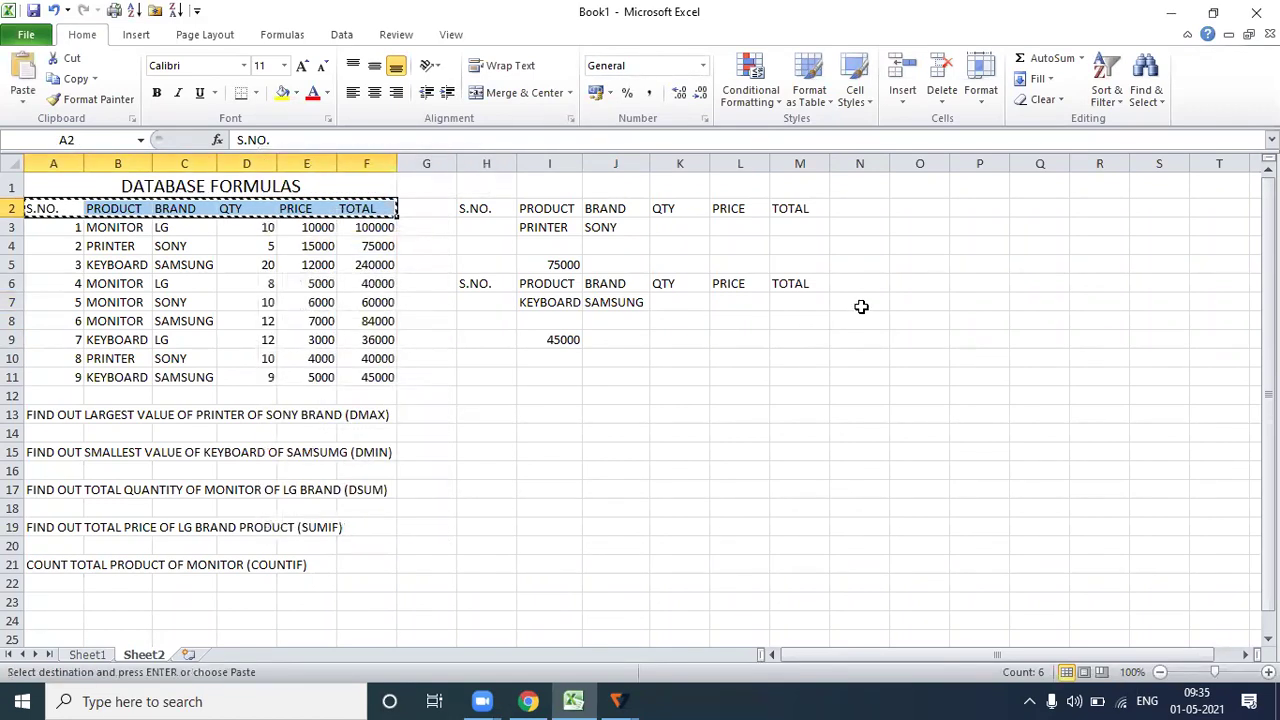
right_click(855, 308)
click(903, 377)
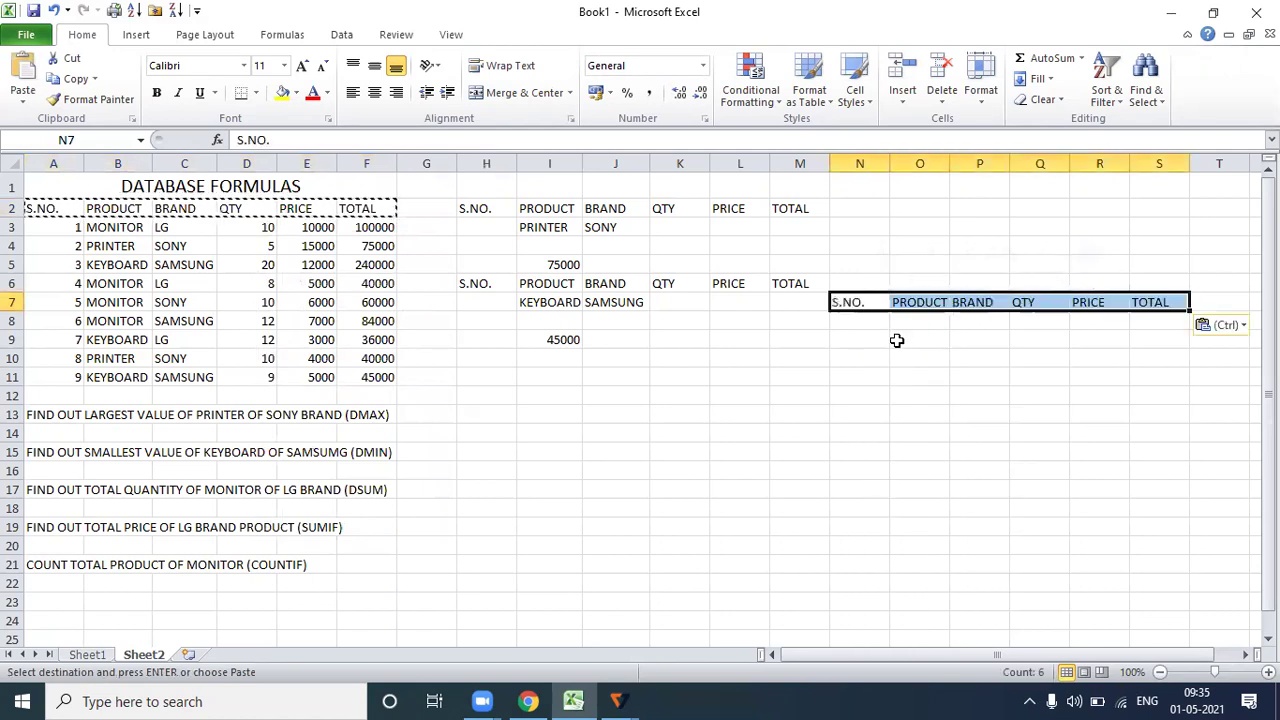
Enter the criteria MONITOR in O8 and LG in P8 under the product and brand headers.
click(904, 320)
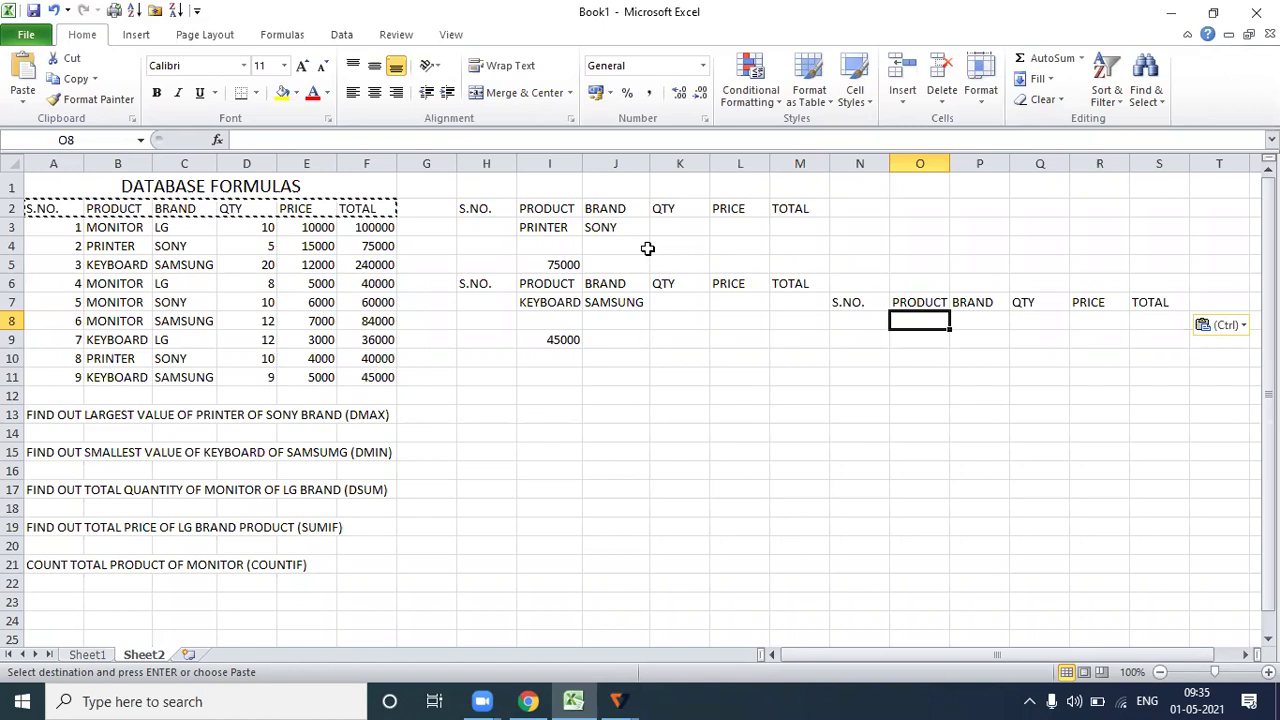
text(MONITOR)
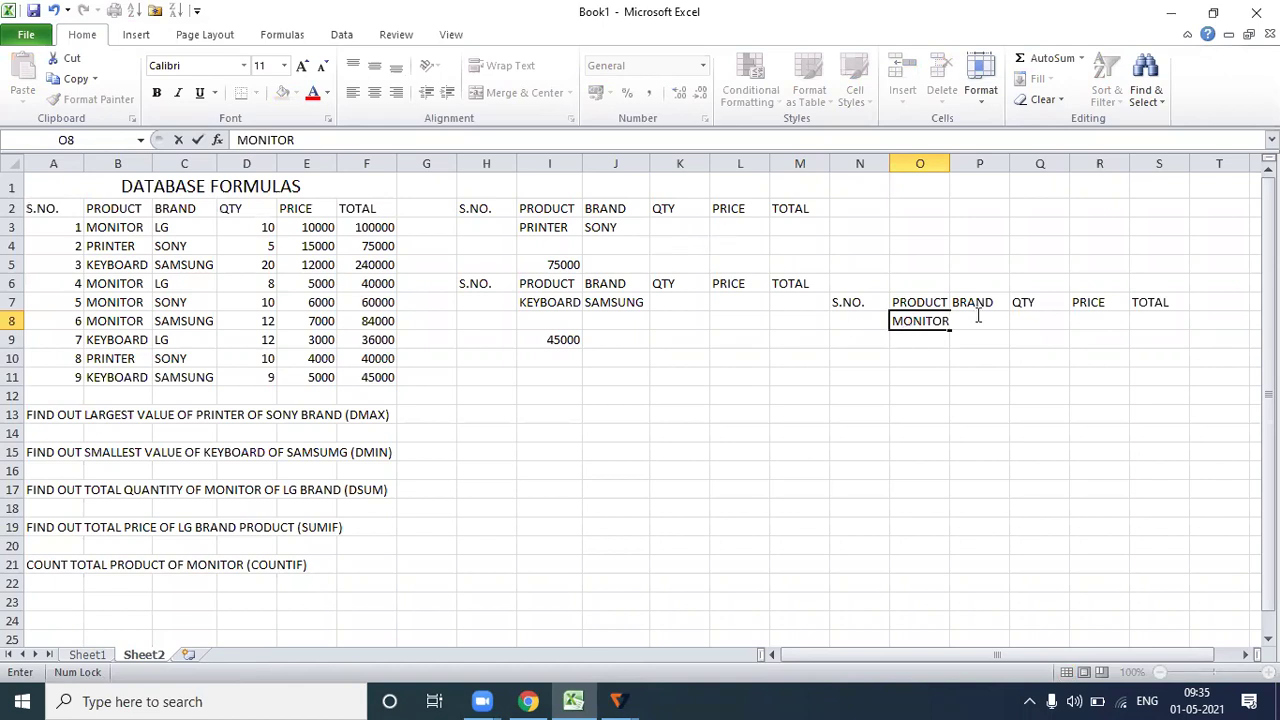
key(F2)
key(shift+Home)
click(968, 357)
click(968, 321)
text(LG)
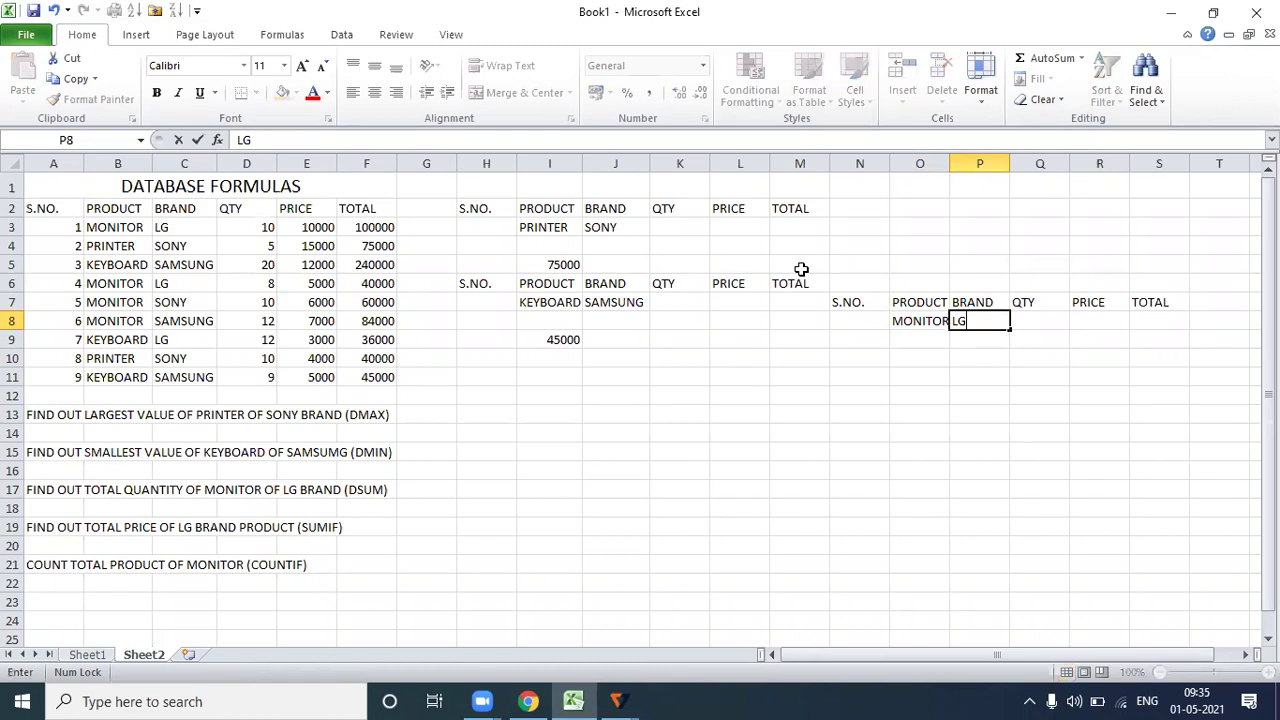
Enter a DSUM formula in O10 with database A2:F11, field B2 and criteria N7:S8.
click(910, 359)
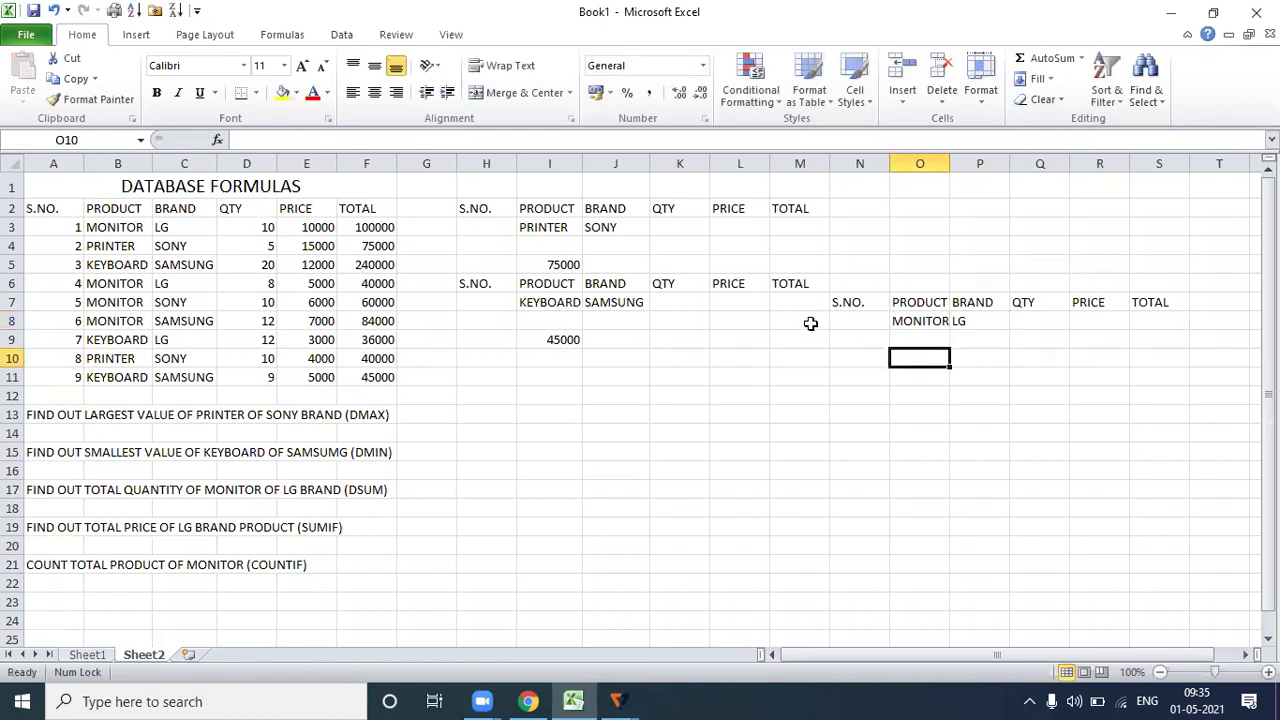
text(=DSUM)
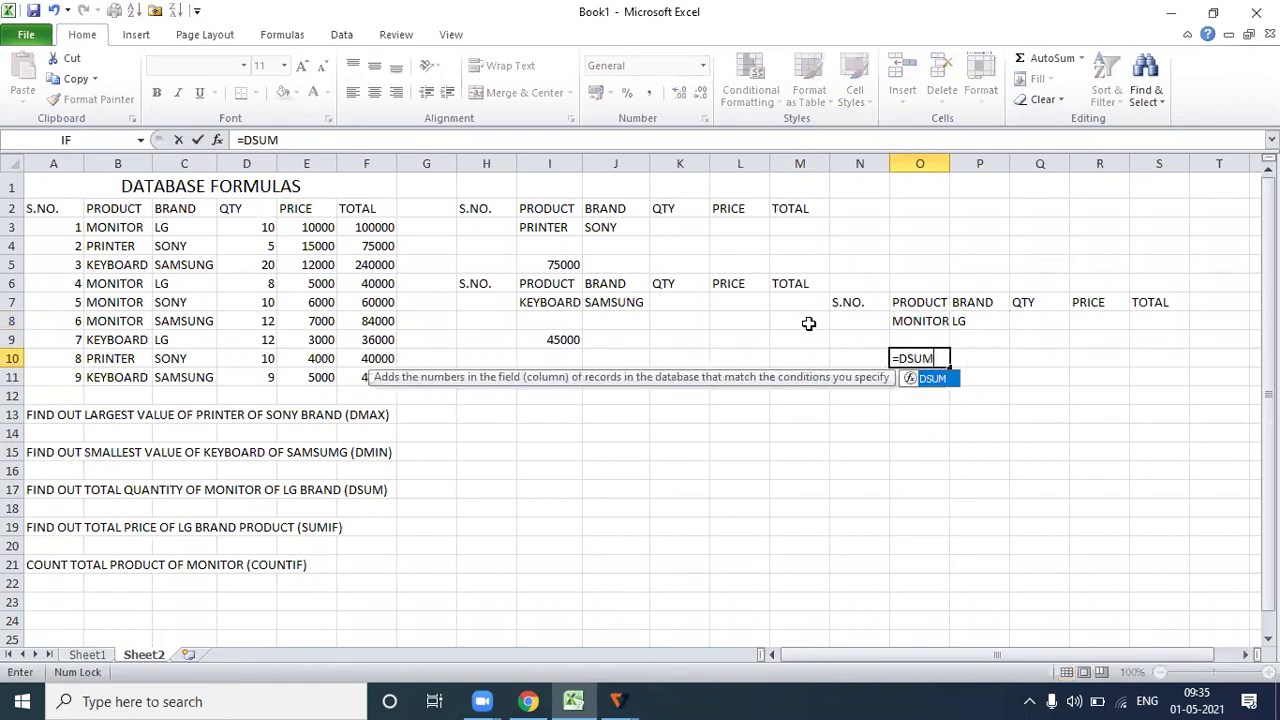
text(()
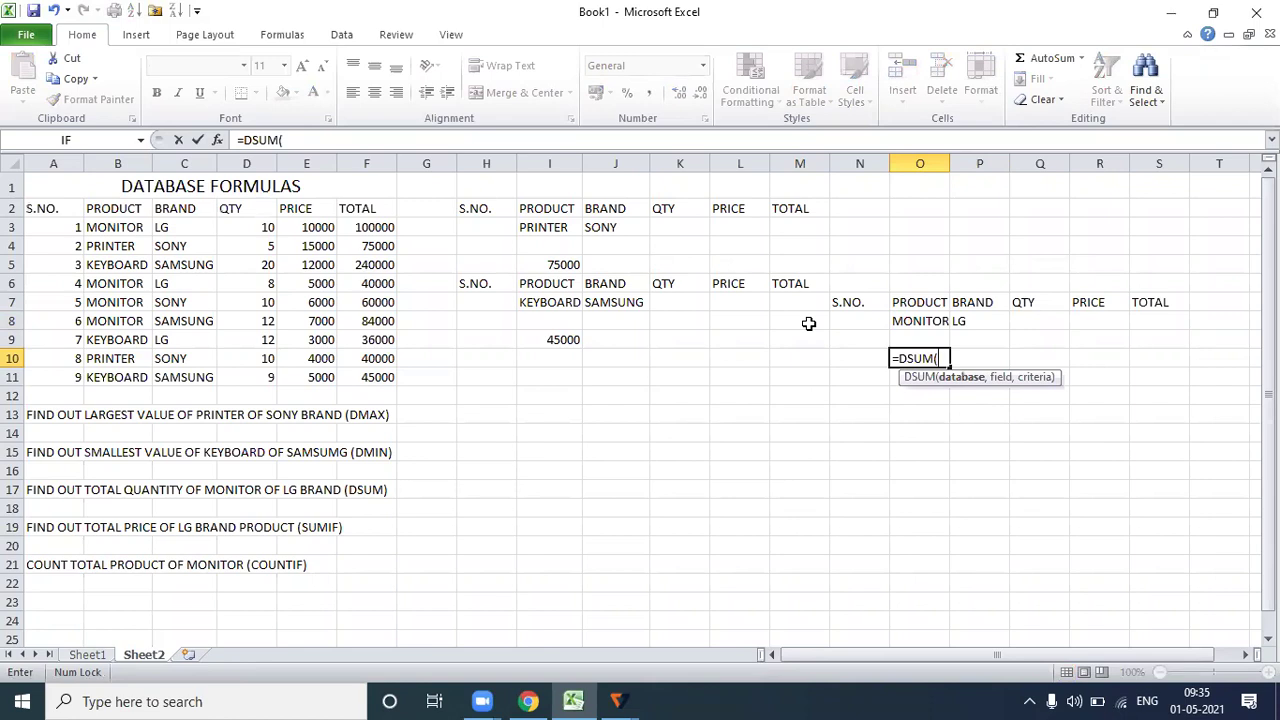
click(38, 207)
drag(38, 207, 362, 380)
text(,)
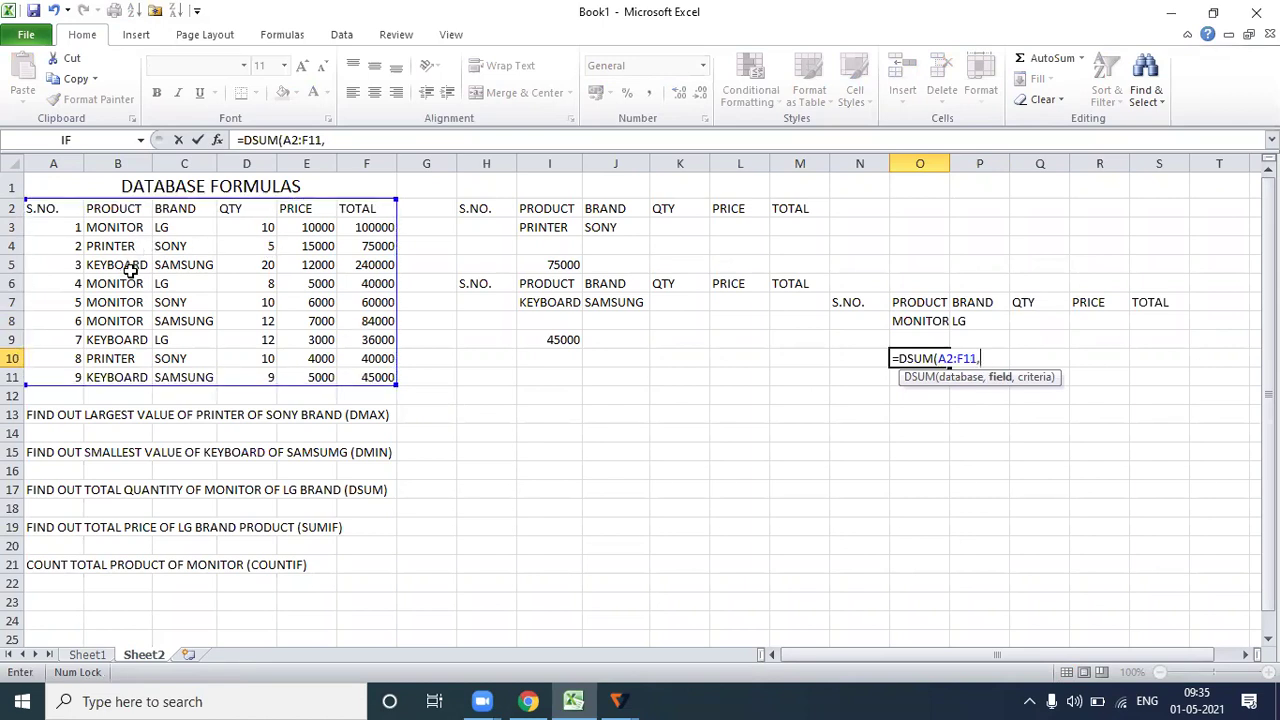
click(117, 211)
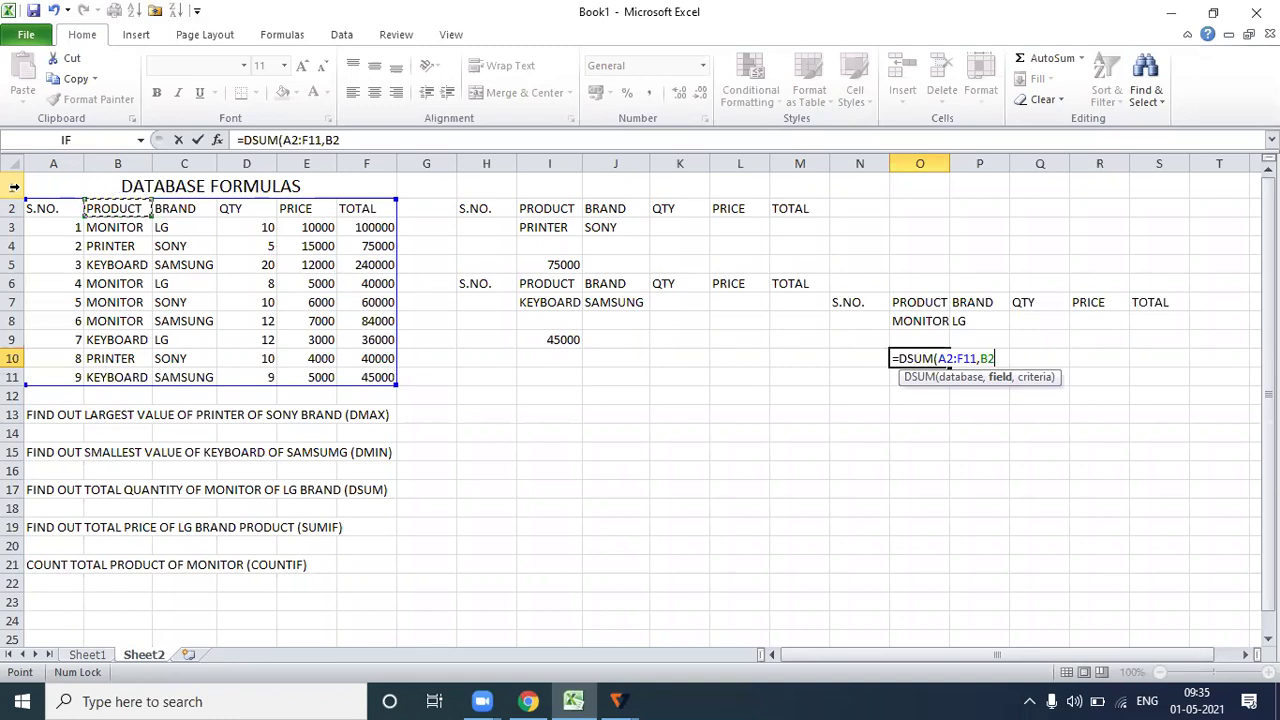
text(,)
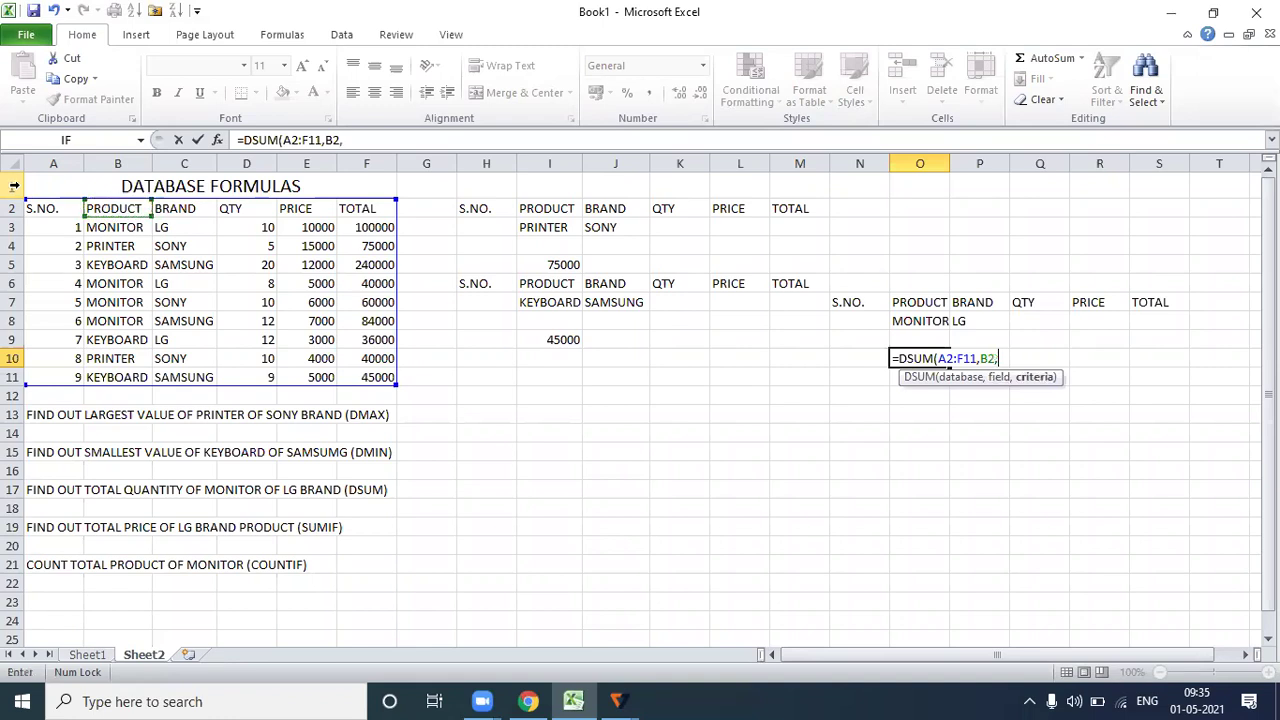
drag(855, 302, 1140, 325)
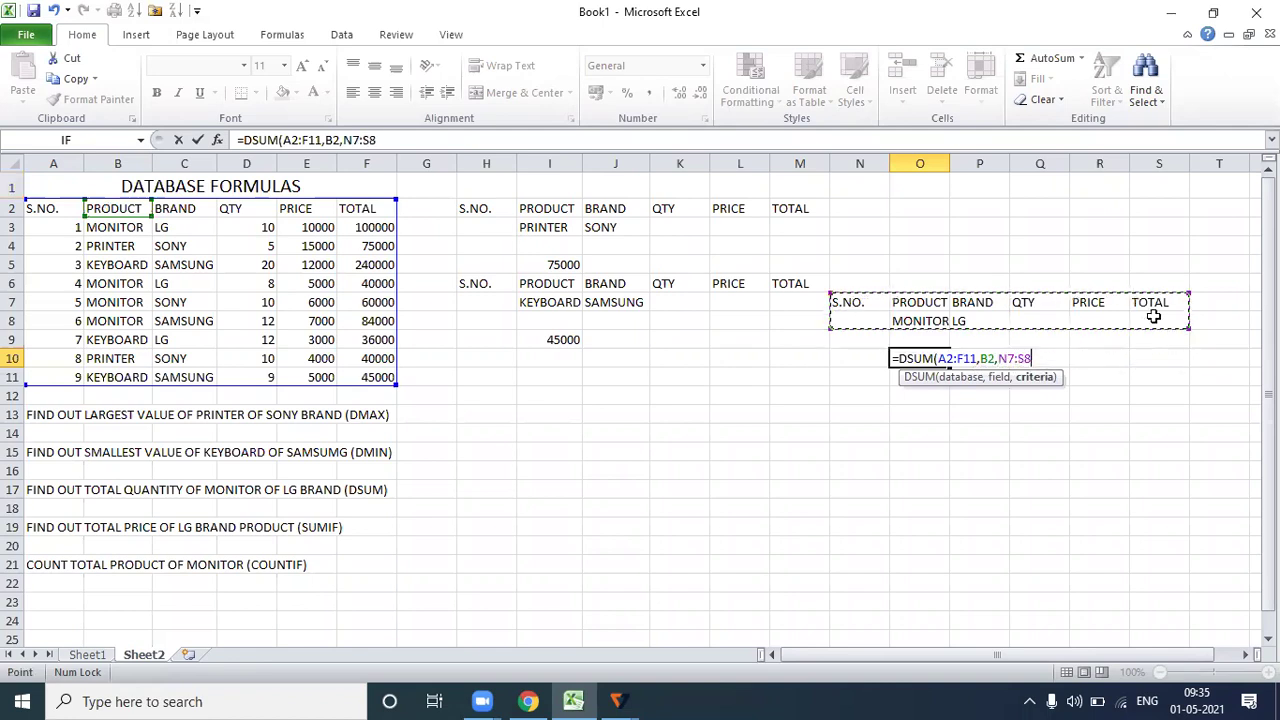
key(Return)
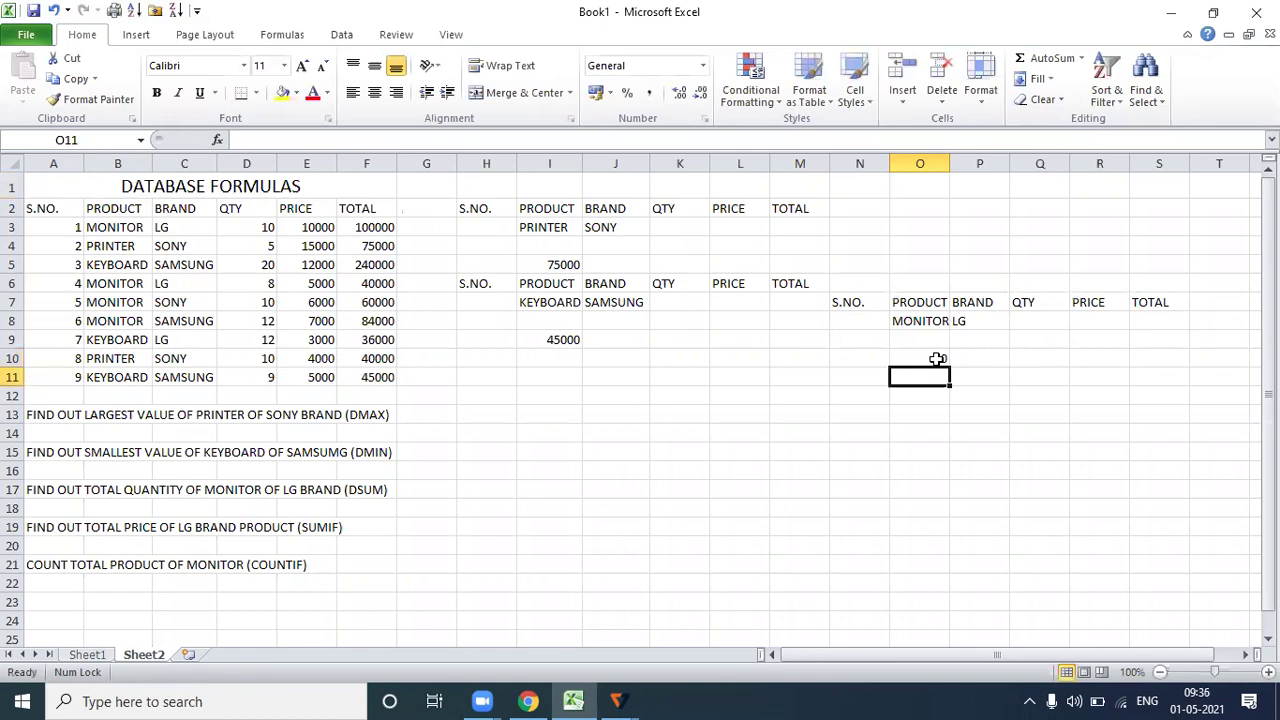
Open the DSUM formula in O10 for editing to check its arguments.
click(938, 358)
double_click(938, 358)
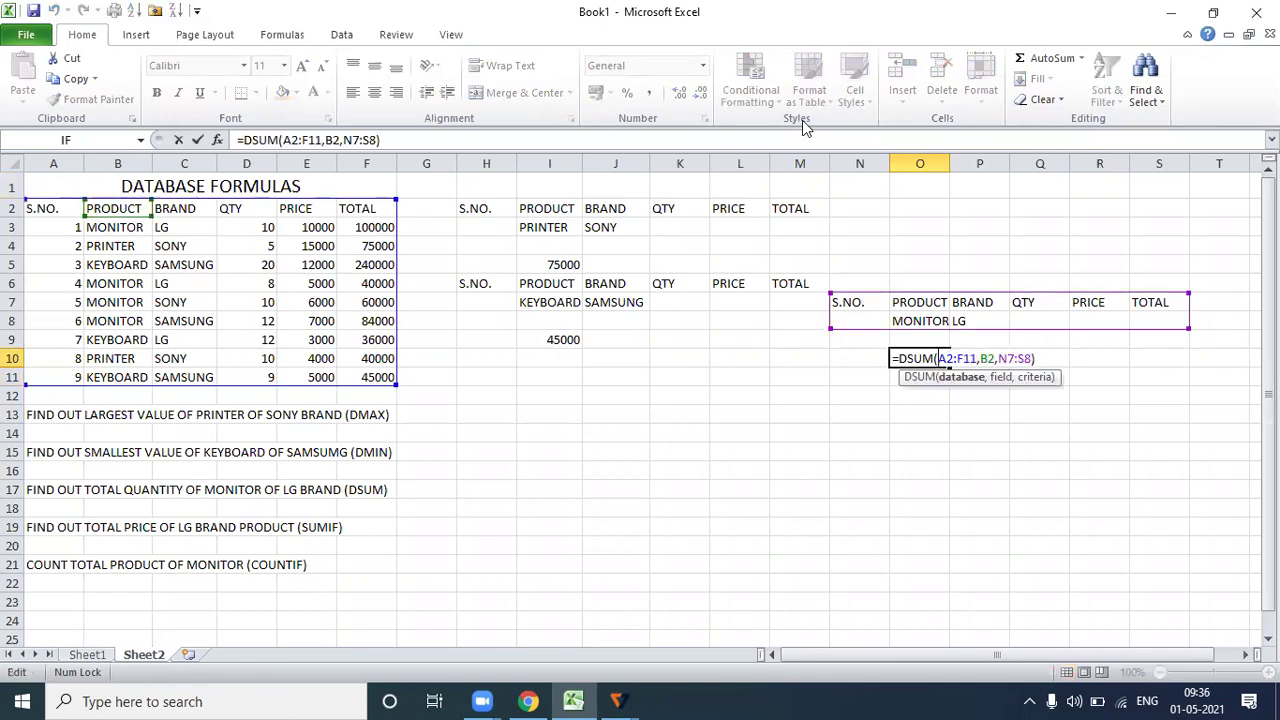